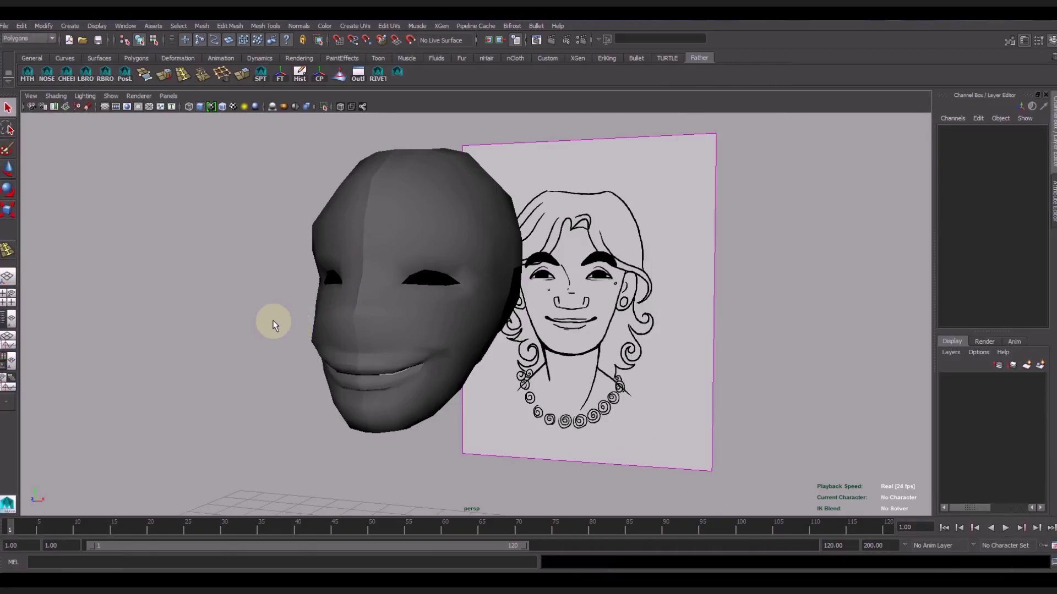
# From the top view, delete the head's left-half faces, keeping the right half up to the center line
pyautogui.press('space')
pyautogui.press('space')
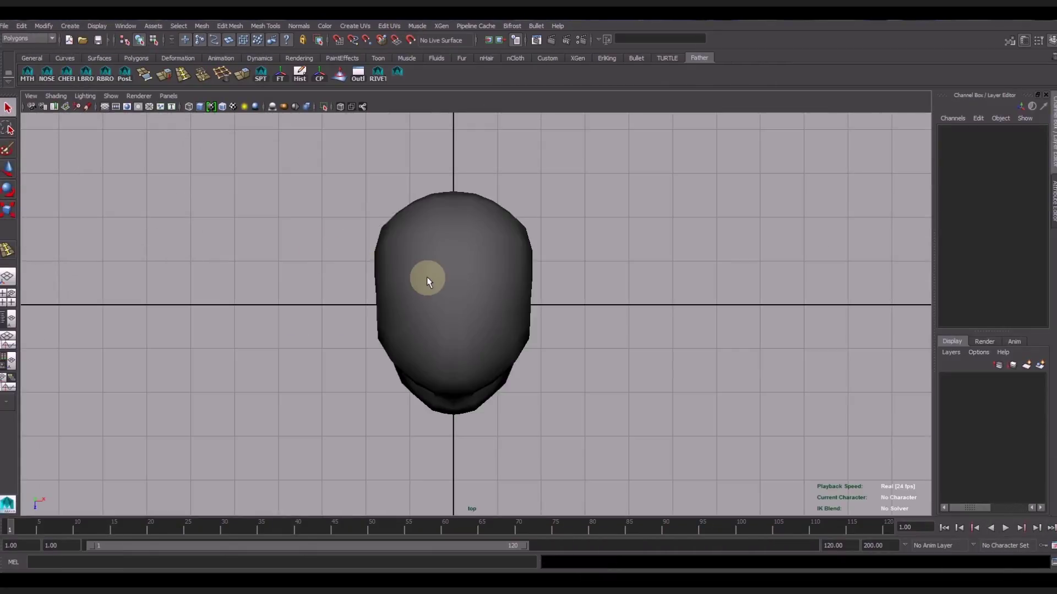
pyautogui.moveTo(427, 280); pyautogui.dragTo(427, 292, button='right')
pyautogui.moveTo(330, 163); pyautogui.dragTo(444, 463)
pyautogui.press('Delete')
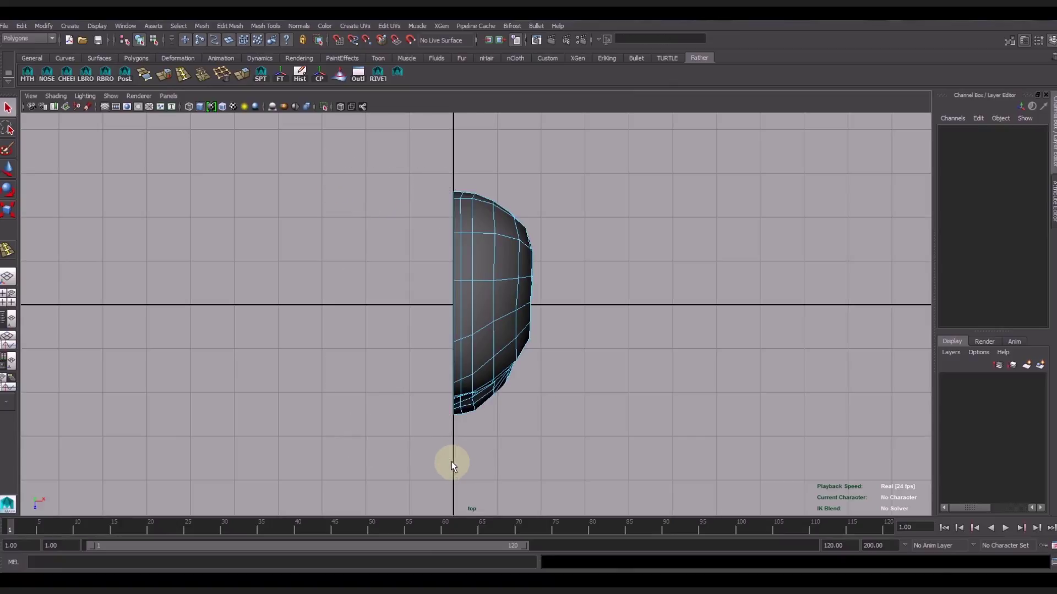
pyautogui.press('space')
pyautogui.press('space')
# Select the head mesh, zoom in on the mouth, and switch to vertex mode with the Move tool
pyautogui.moveTo(484, 297); pyautogui.dragTo(436, 255, button='right')
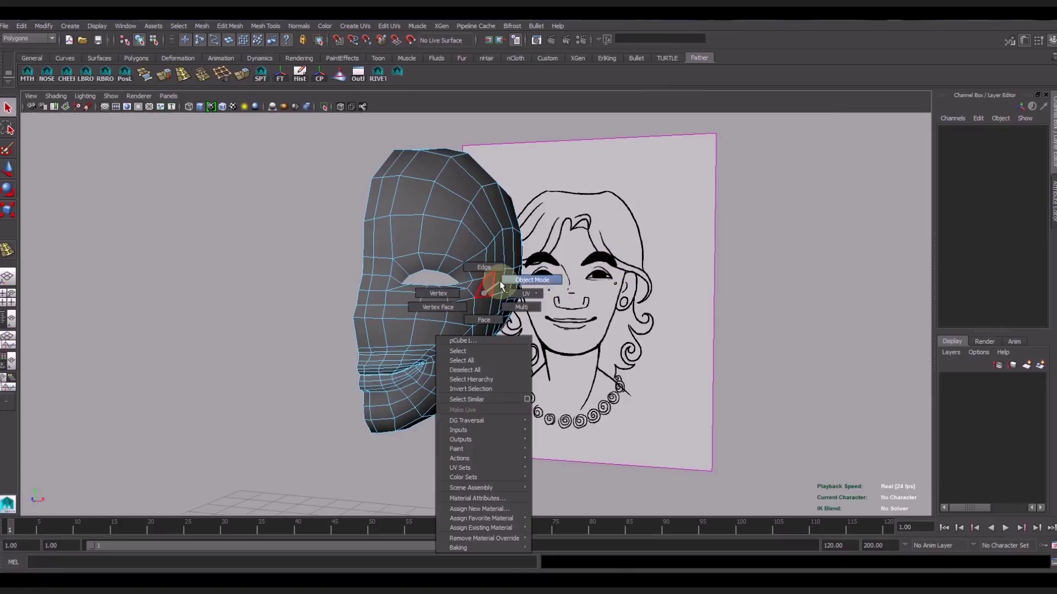
pyautogui.moveTo(436, 254)
pyautogui.keyDown('alt'); pyautogui.mouseDown()
pyautogui.moveTo(431, 369)
pyautogui.moveTo(479, 314)
pyautogui.moveTo(514, 397)
pyautogui.moveTo(489, 402)
pyautogui.mouseUp(); pyautogui.keyUp('alt')
pyautogui.click(431, 369)
pyautogui.scroll(3, 496, 399)
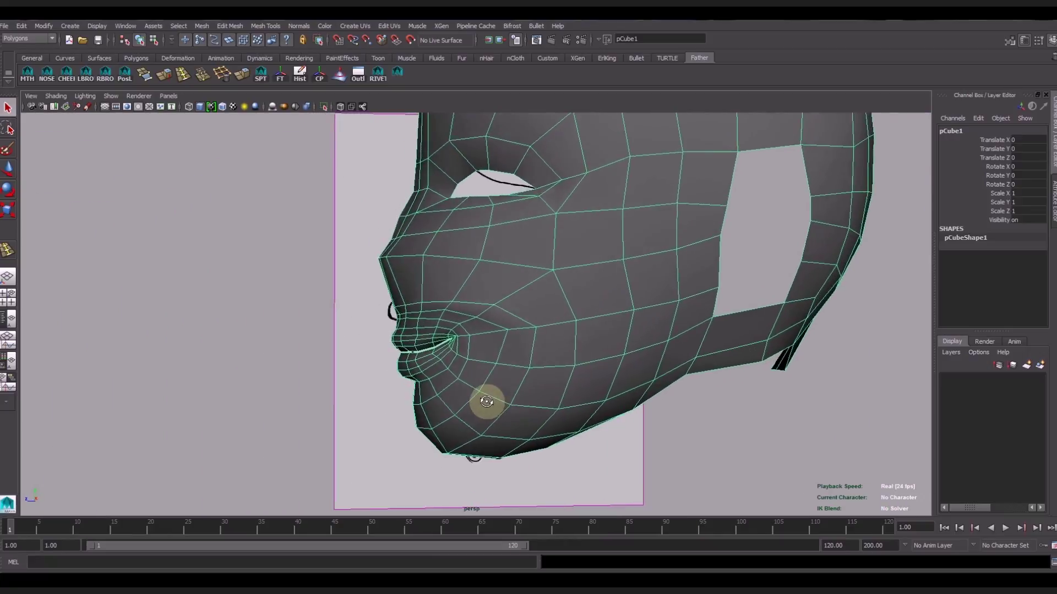
pyautogui.moveTo(414, 300)
pyautogui.keyDown('alt'); pyautogui.mouseDown(button='right')
pyautogui.moveTo(538, 384)
pyautogui.moveTo(539, 362)
pyautogui.moveTo(503, 377)
pyautogui.mouseUp(button='right'); pyautogui.keyUp('alt')
pyautogui.rightClick(517, 334)
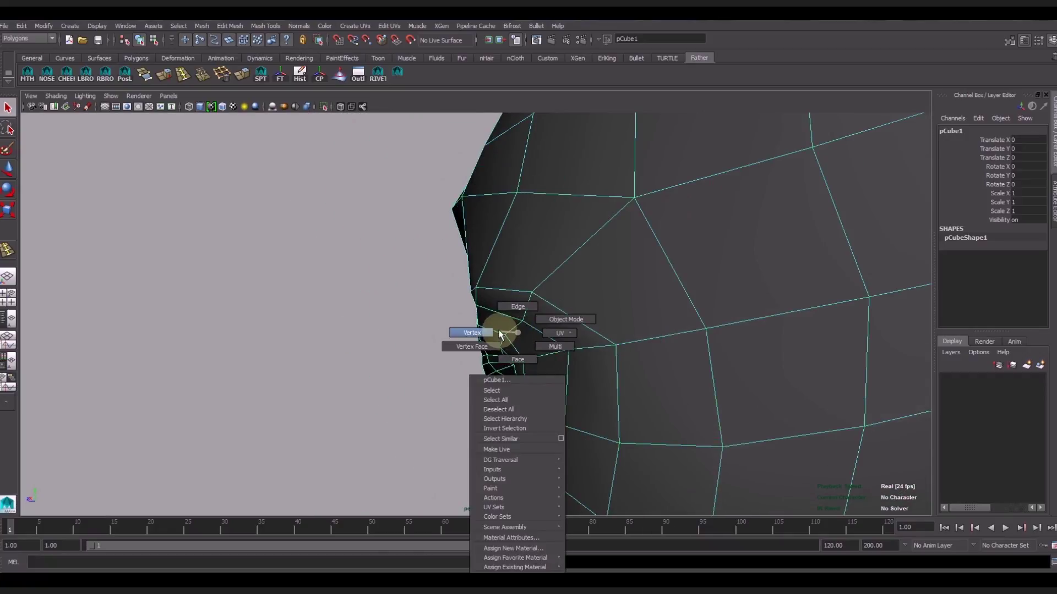
pyautogui.moveTo(517, 334); pyautogui.dragTo(500, 333, button='right')
pyautogui.click(512, 323)
pyautogui.press('w')
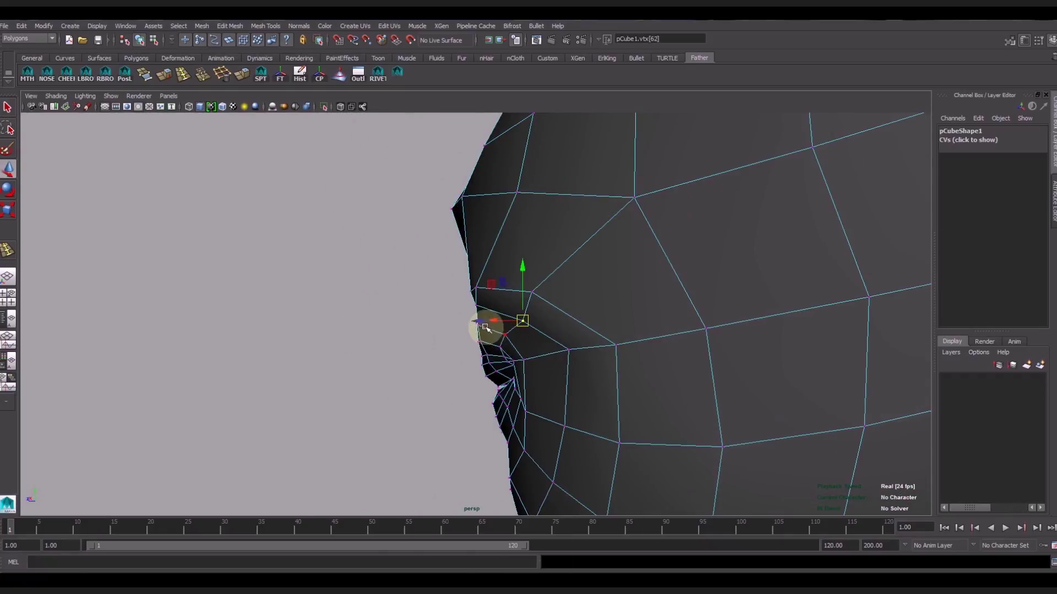
# Pull the mouth-corner vertices and their neighbours left and up
pyautogui.click(536, 357)
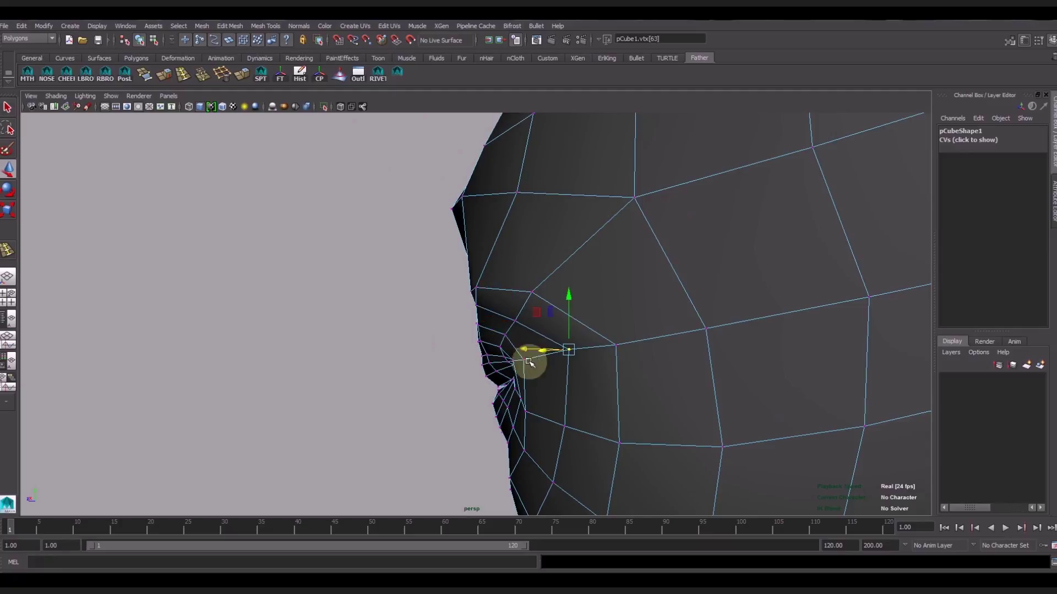
pyautogui.keyDown('alt'); pyautogui.moveTo(583, 351); pyautogui.dragTo(596, 278); pyautogui.keyUp('alt')
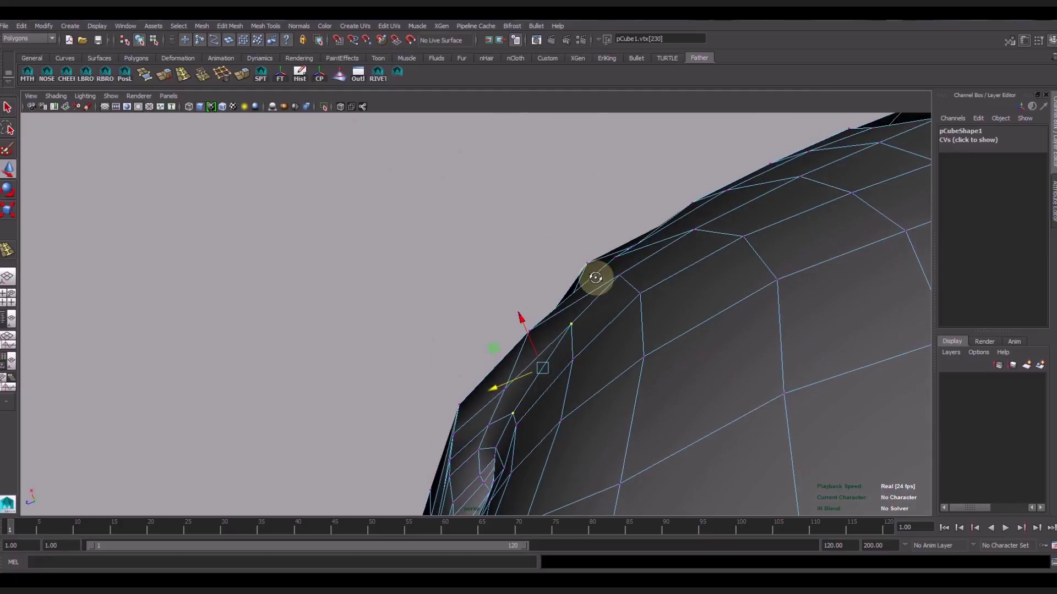
pyautogui.moveTo(541, 373); pyautogui.dragTo(532, 370)
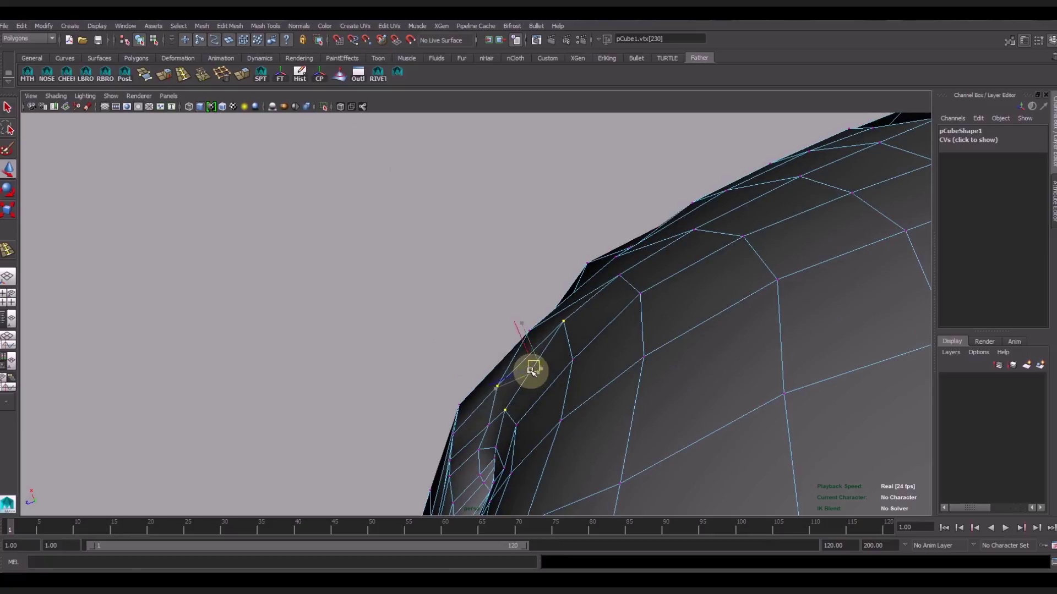
pyautogui.moveTo(490, 427); pyautogui.dragTo(482, 425)
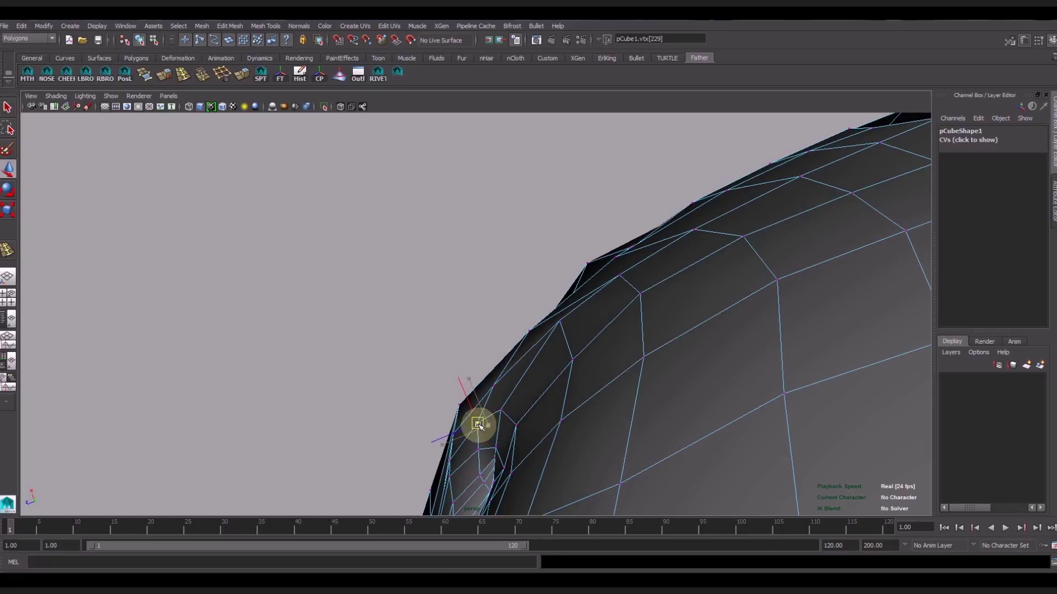
pyautogui.click(572, 360)
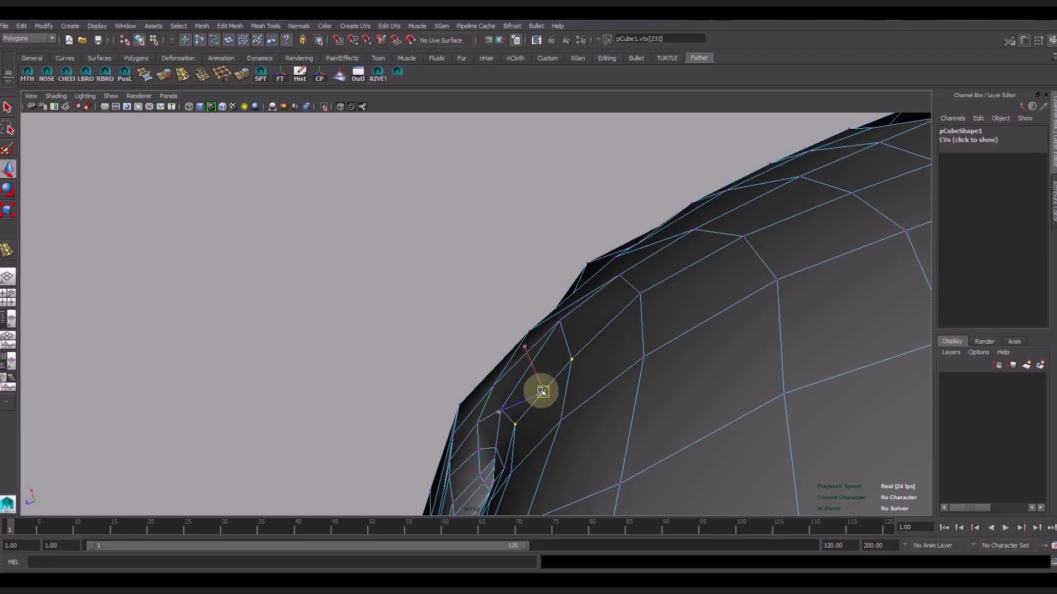
pyautogui.click(640, 295)
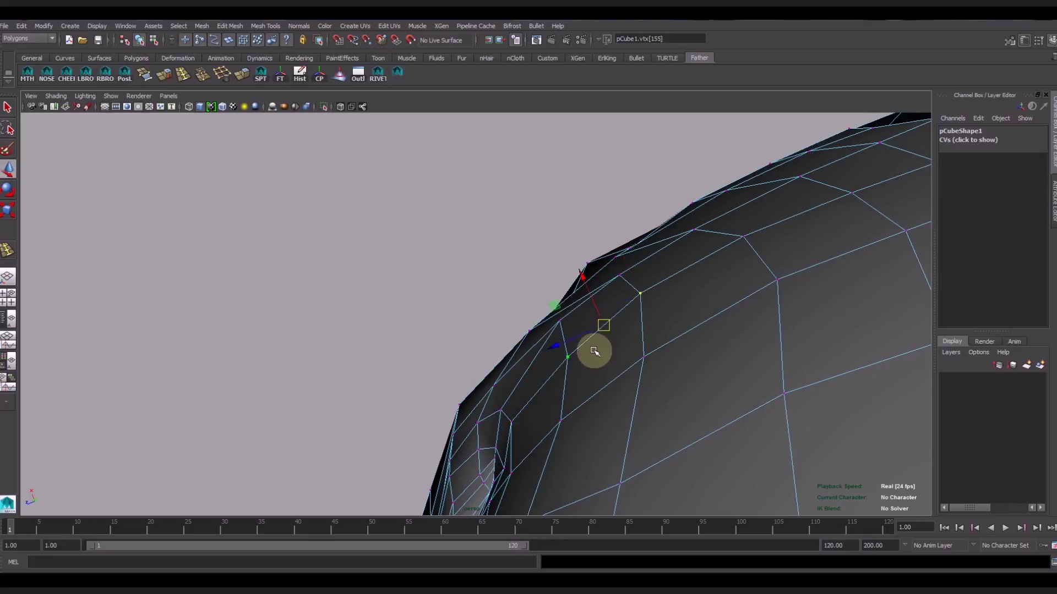
pyautogui.moveTo(601, 324); pyautogui.dragTo(595, 319)
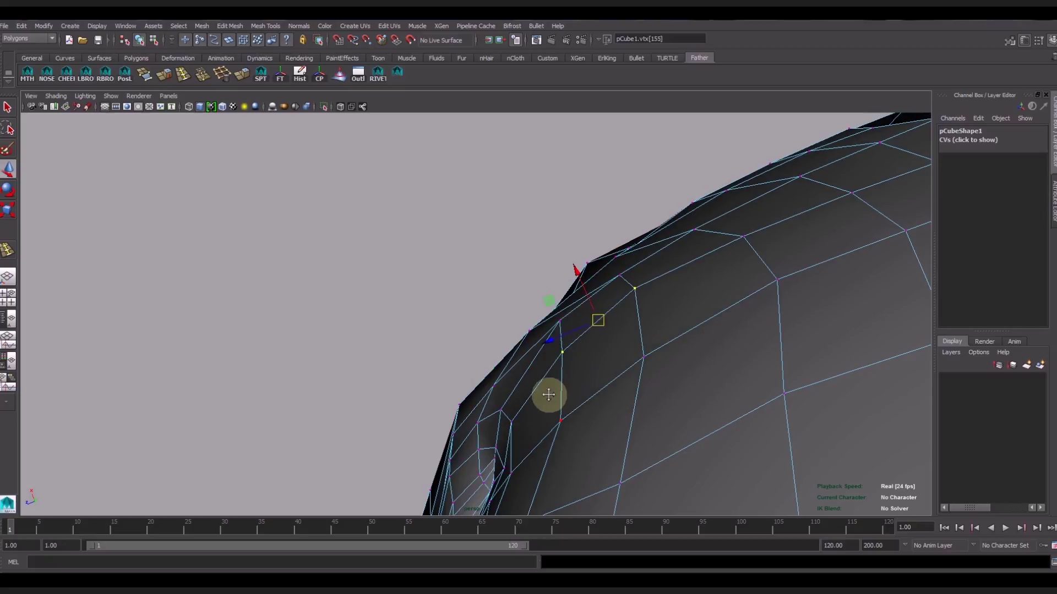
# Nudge the nearby cheek vertices beside the mouth corner slightly up and left
pyautogui.keyDown('alt'); pyautogui.moveTo(548, 394); pyautogui.dragTo(531, 363, button='middle'); pyautogui.keyUp('alt')
pyautogui.click(556, 353)
pyautogui.moveTo(566, 353); pyautogui.dragTo(552, 352)
pyautogui.click(637, 287)
pyautogui.moveTo(637, 287); pyautogui.dragTo(630, 282)
pyautogui.keyDown('alt'); pyautogui.moveTo(684, 368); pyautogui.dragTo(549, 290); pyautogui.keyUp('alt')
pyautogui.click(556, 295)
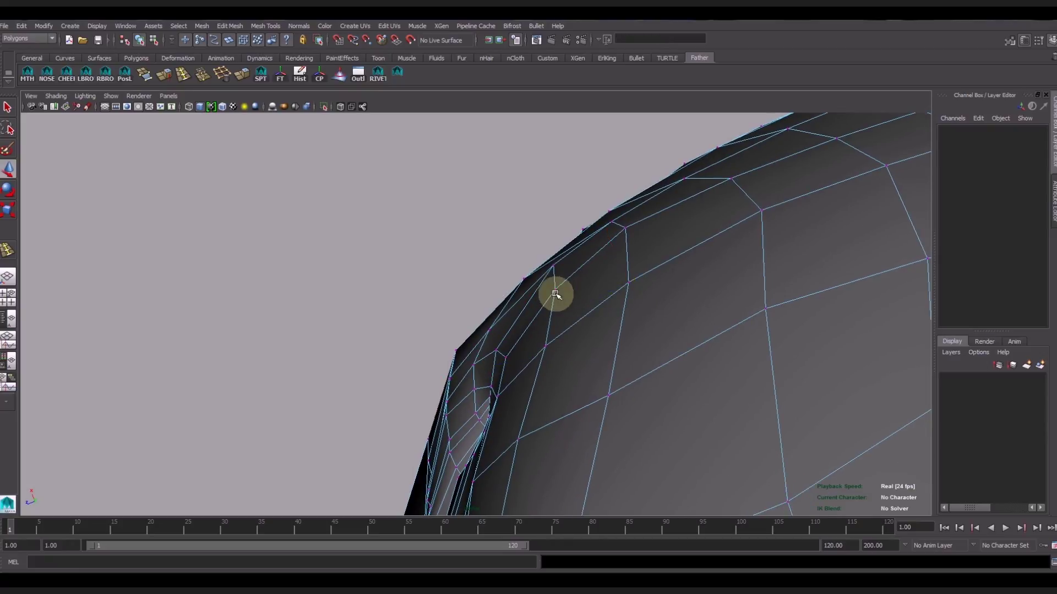
# Select the edge vertices along the lip line and check the side profile
pyautogui.click(505, 359)
pyautogui.moveTo(523, 366)
pyautogui.keyDown('alt'); pyautogui.mouseDown()
pyautogui.moveTo(593, 294)
pyautogui.moveTo(555, 410)
pyautogui.moveTo(603, 440)
pyautogui.moveTo(465, 472)
pyautogui.moveTo(446, 495)
pyautogui.moveTo(488, 419)
pyautogui.moveTo(533, 423)
pyautogui.moveTo(559, 406)
pyautogui.moveTo(531, 413)
pyautogui.moveTo(455, 394)
pyautogui.mouseUp(); pyautogui.keyUp('alt')
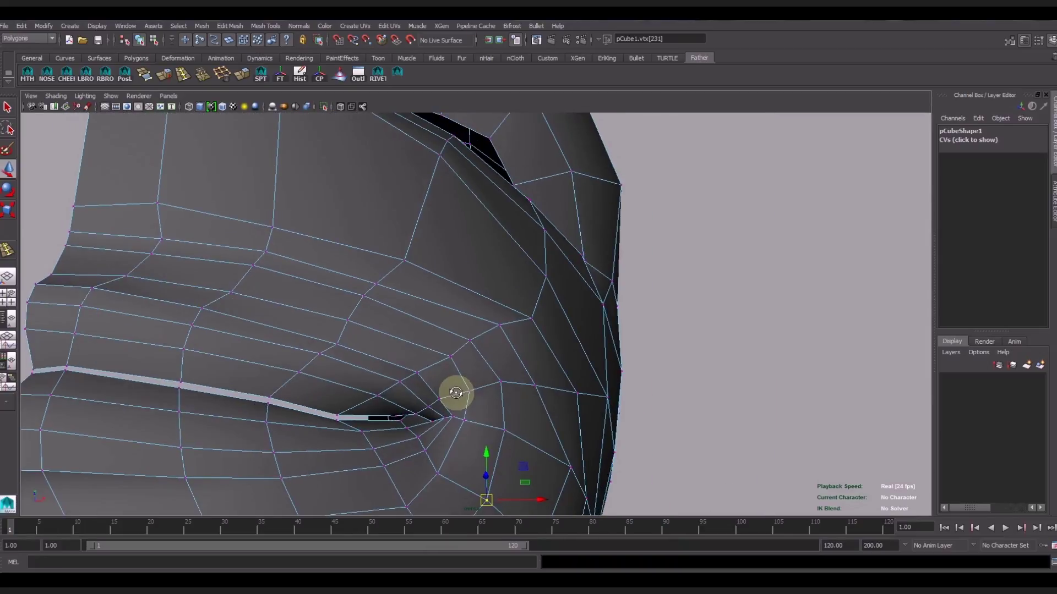
pyautogui.click(345, 425)
pyautogui.click(361, 431)
pyautogui.moveTo(366, 389)
pyautogui.keyDown('alt'); pyautogui.mouseDown()
pyautogui.moveTo(507, 427)
pyautogui.moveTo(434, 445)
pyautogui.moveTo(523, 397)
pyautogui.mouseUp(); pyautogui.keyUp('alt')
# Return the head to Object Mode and apply Normals > Soften Edge for smooth shading
pyautogui.moveTo(554, 344)
pyautogui.mouseDown(button='right')
pyautogui.moveTo(574, 357)
pyautogui.moveTo(601, 331)
pyautogui.mouseUp(button='right')
pyautogui.moveTo(681, 401)
pyautogui.keyDown('alt'); pyautogui.mouseDown()
pyautogui.moveTo(490, 390)
pyautogui.moveTo(484, 319)
pyautogui.mouseUp(); pyautogui.keyUp('alt')
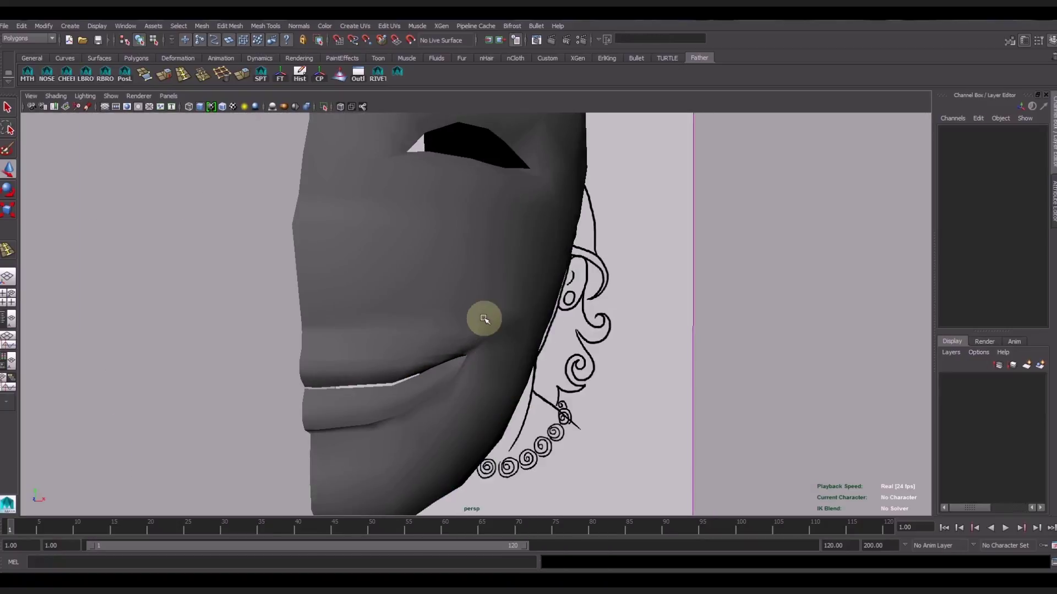
pyautogui.click(484, 319)
pyautogui.click(299, 26)
pyautogui.click(314, 130)
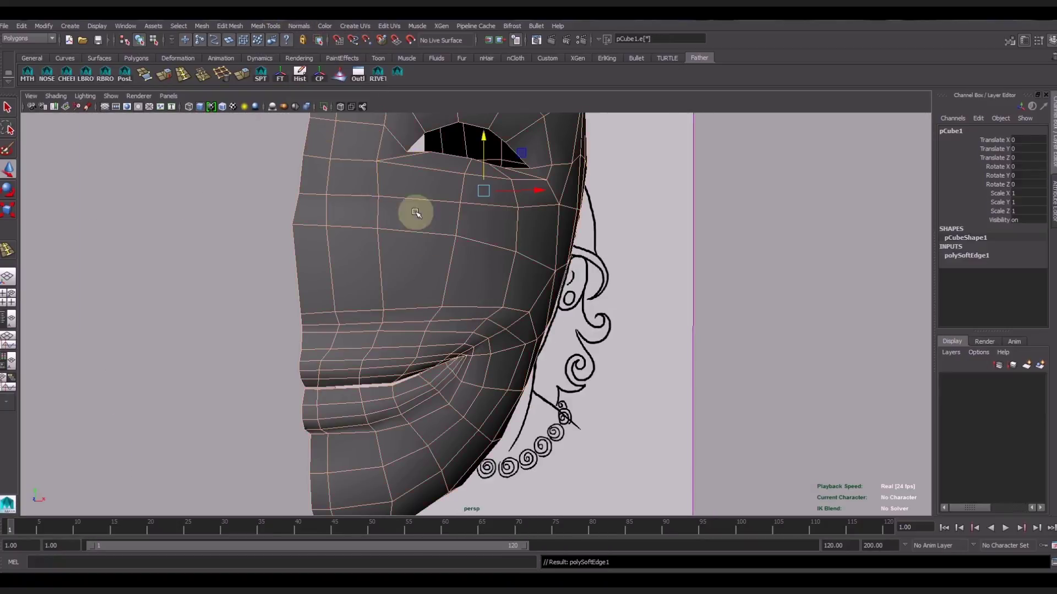
pyautogui.keyDown('alt'); pyautogui.moveTo(415, 212); pyautogui.dragTo(661, 319); pyautogui.keyUp('alt')
pyautogui.click(590, 307)
pyautogui.moveTo(590, 307)
pyautogui.keyDown('alt'); pyautogui.mouseDown()
pyautogui.moveTo(472, 350)
pyautogui.moveTo(335, 257)
pyautogui.mouseUp(); pyautogui.keyUp('alt')
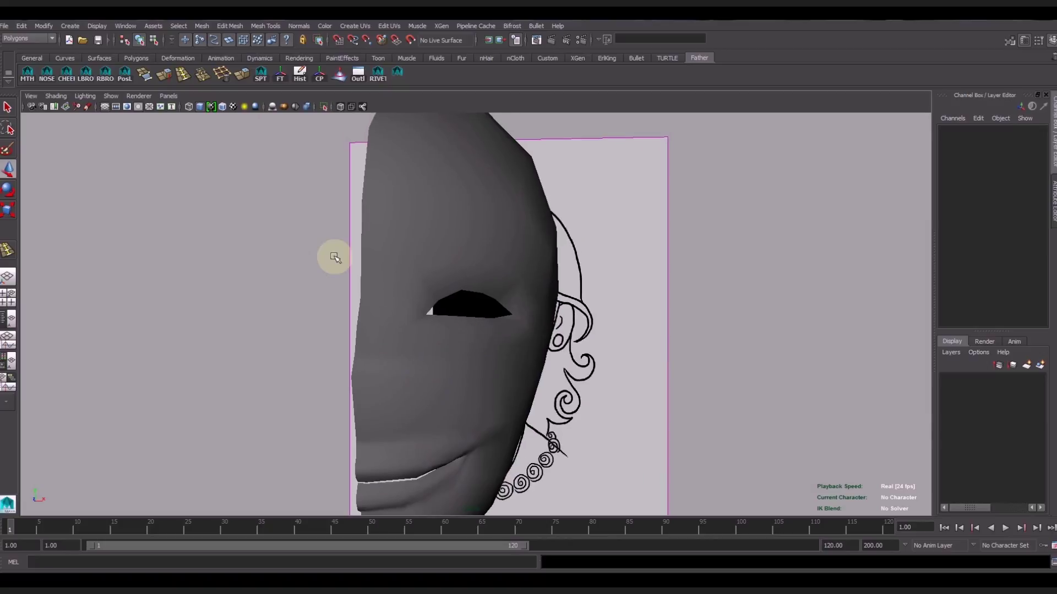
pyautogui.click(70, 25)
pyautogui.moveTo(94, 52)
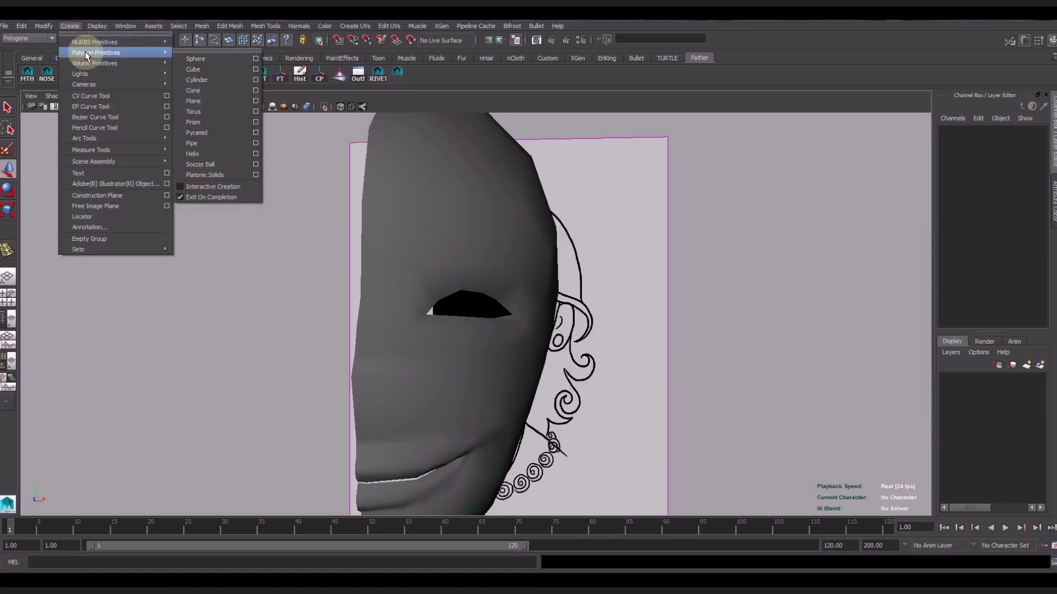
# Create a polygon sphere with 15 axis and 15 height subdivisions
pyautogui.click(216, 58)
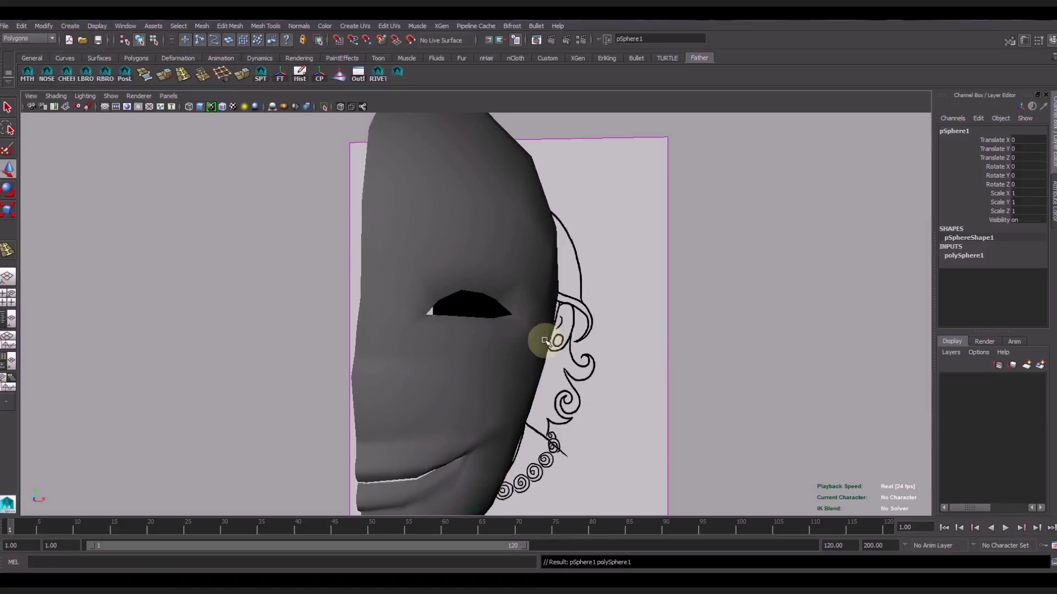
pyautogui.keyDown('alt'); pyautogui.moveTo(631, 365); pyautogui.dragTo(283, 297, button='right'); pyautogui.keyUp('alt')
pyautogui.moveTo(528, 418)
pyautogui.keyDown('alt'); pyautogui.mouseDown()
pyautogui.moveTo(484, 236)
pyautogui.moveTo(614, 429)
pyautogui.mouseUp(); pyautogui.keyUp('alt')
pyautogui.keyDown('alt'); pyautogui.moveTo(614, 429); pyautogui.dragTo(573, 415, button='right'); pyautogui.keyUp('alt')
pyautogui.keyDown('alt'); pyautogui.moveTo(574, 416); pyautogui.dragTo(649, 338, button='middle'); pyautogui.keyUp('alt')
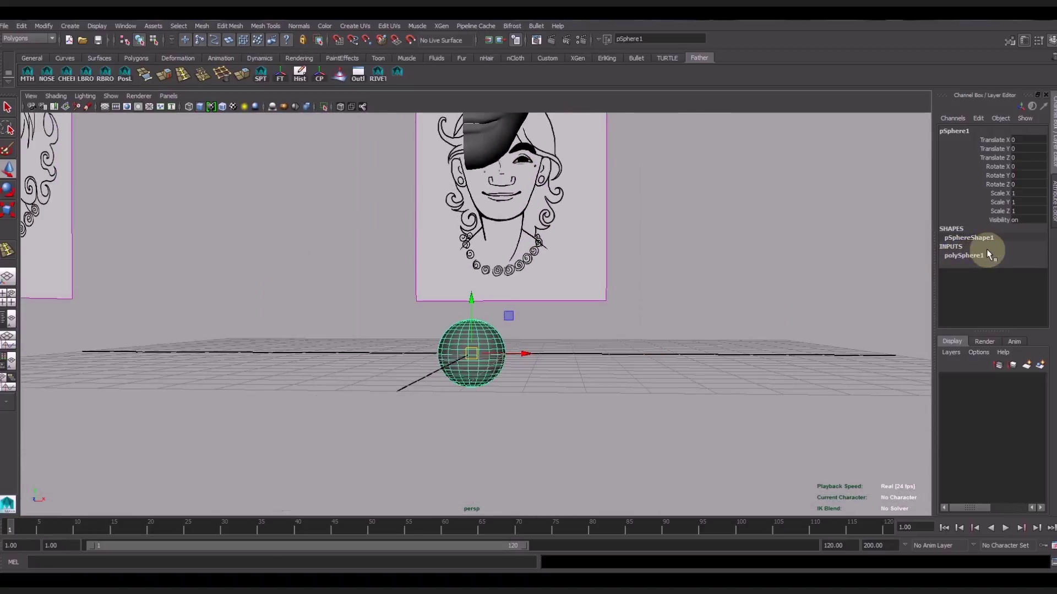
pyautogui.click(982, 255)
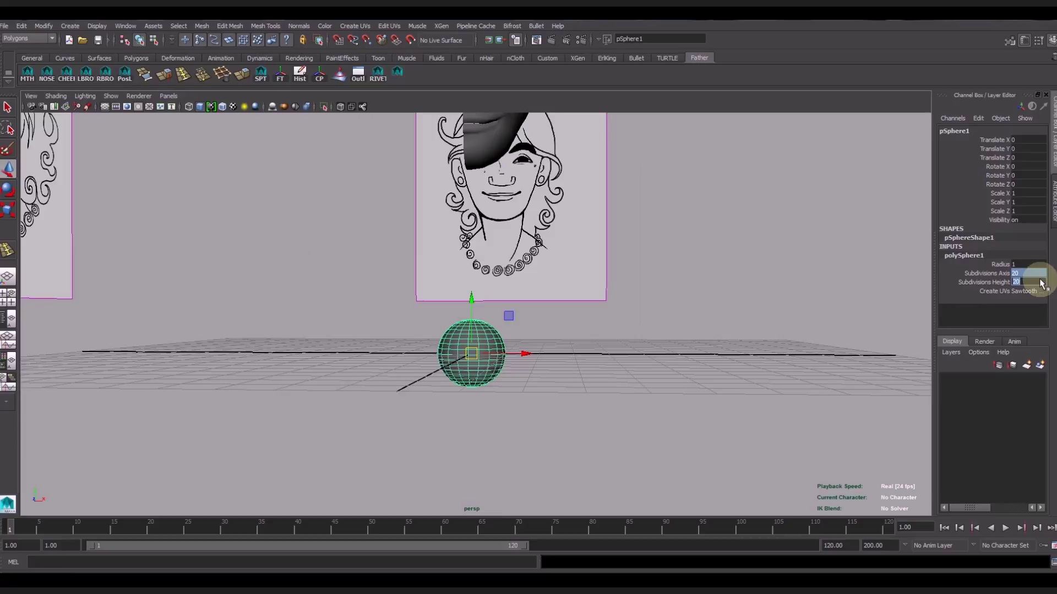
pyautogui.write('15')
pyautogui.press('Return')
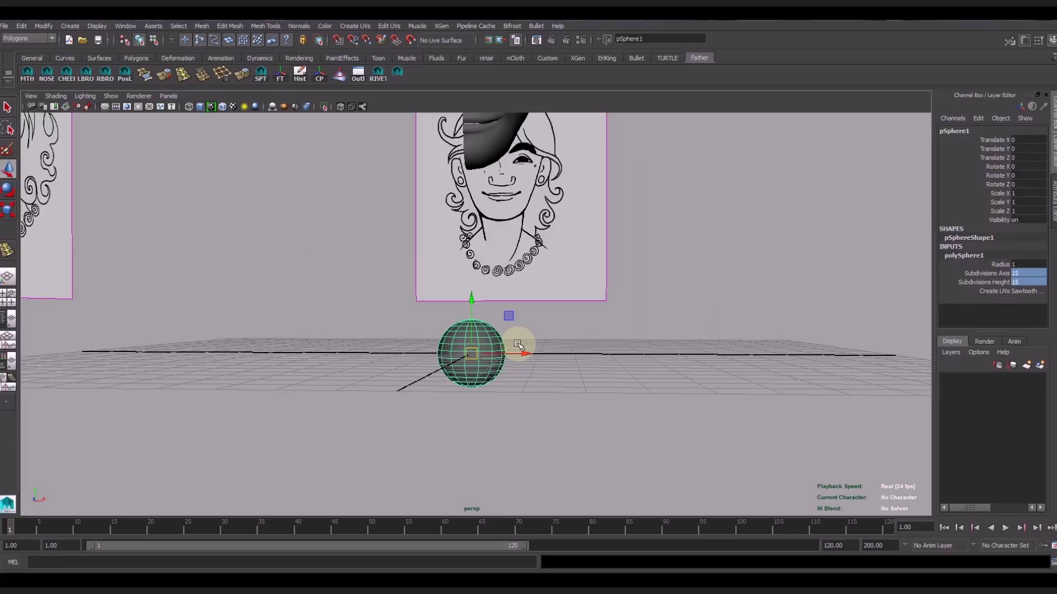
# Rotate the sphere 90 degrees around X
pyautogui.click(537, 339)
pyautogui.click(487, 350)
pyautogui.press('e')
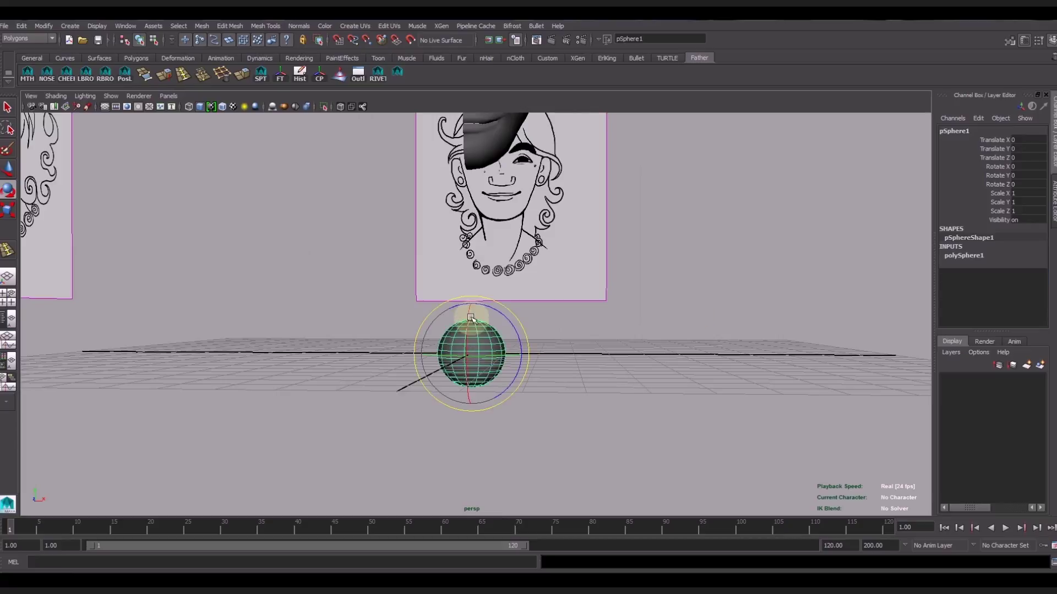
pyautogui.moveTo(467, 314); pyautogui.dragTo(467, 364)
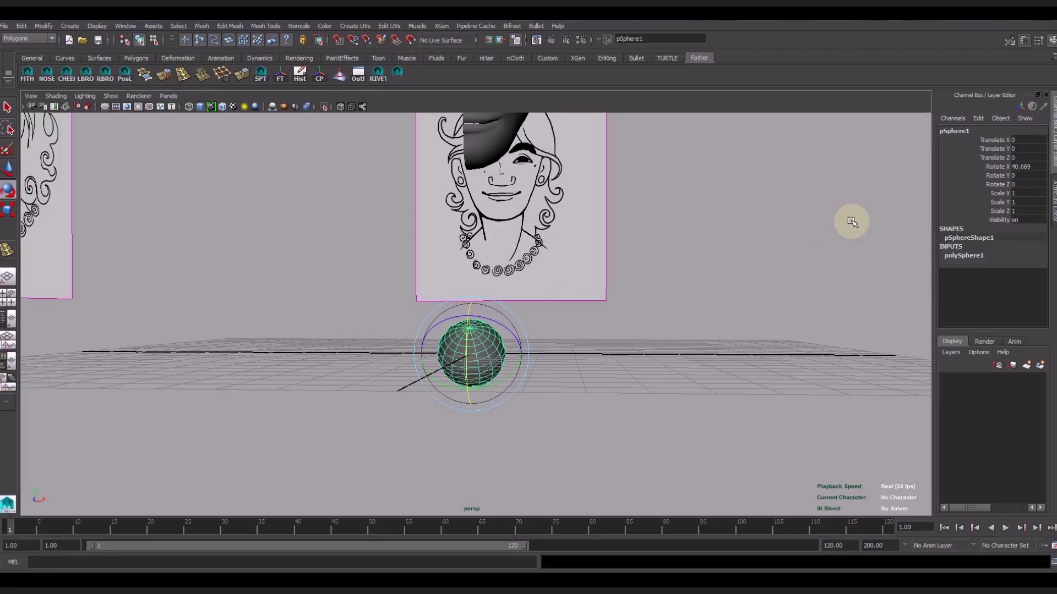
pyautogui.write('0')
pyautogui.press('Return')
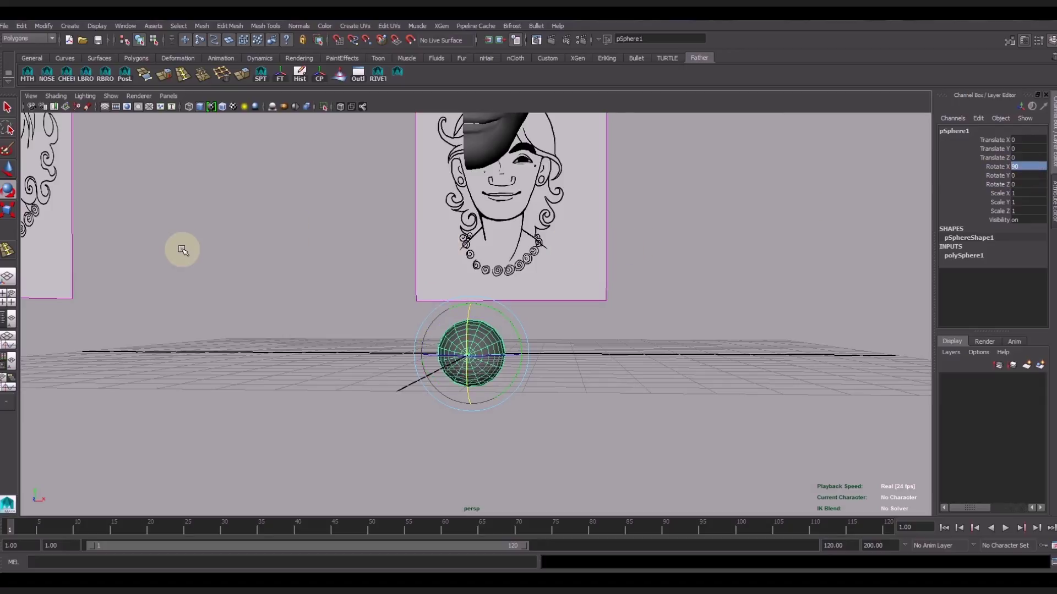
# Raise the sphere along Y to about 7.446, beside the head
pyautogui.press('w')
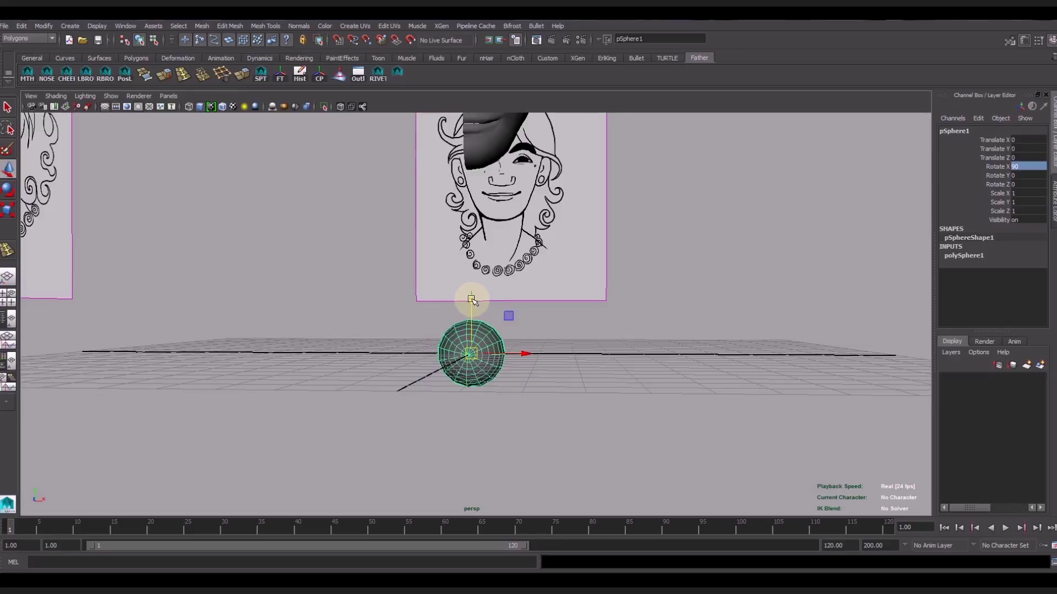
pyautogui.moveTo(472, 298); pyautogui.dragTo(475, 255)
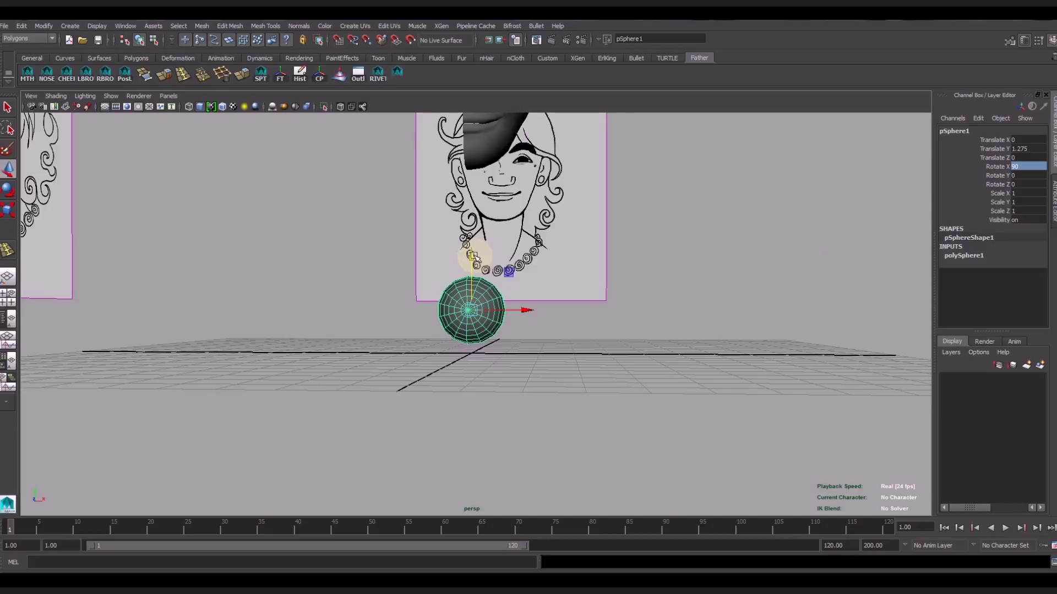
pyautogui.keyDown('alt'); pyautogui.moveTo(574, 267); pyautogui.dragTo(563, 309, button='middle'); pyautogui.keyUp('alt')
pyautogui.moveTo(457, 302)
pyautogui.mouseDown()
pyautogui.moveTo(457, 82)
pyautogui.moveTo(457, 91)
pyautogui.mouseUp()
# In the enlarged front view, move the sphere over the modelled half's eye
pyautogui.press('space')
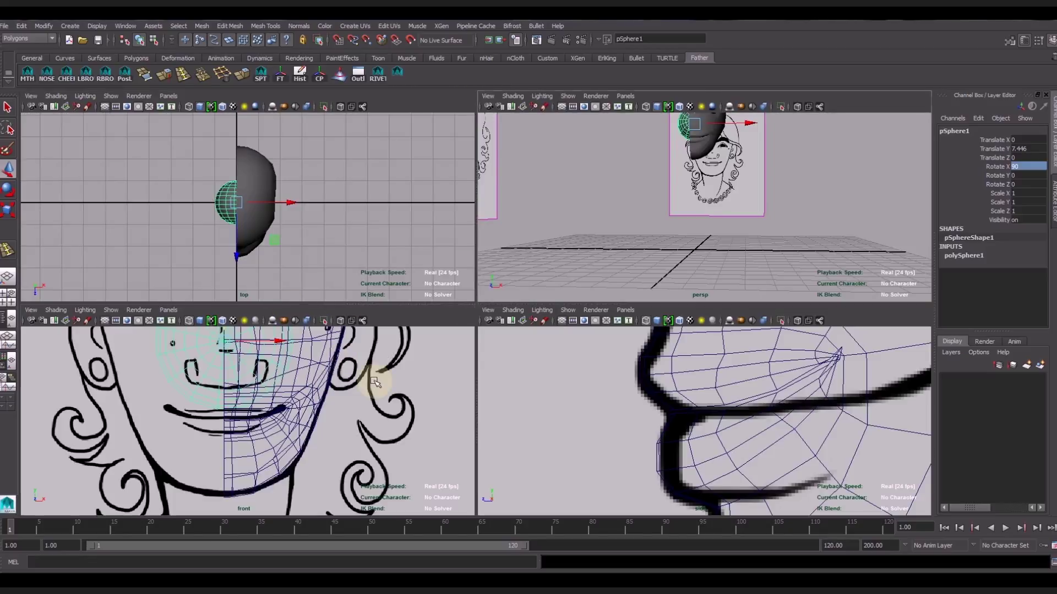
pyautogui.press('space')
pyautogui.scroll(-3, 389, 266)
pyautogui.keyDown('alt'); pyautogui.moveTo(389, 267); pyautogui.dragTo(388, 337, button='middle'); pyautogui.keyUp('alt')
pyautogui.moveTo(427, 271)
pyautogui.mouseDown(button='middle')
pyautogui.moveTo(441, 217)
pyautogui.moveTo(465, 239)
pyautogui.mouseUp(button='middle')
pyautogui.moveTo(478, 269)
pyautogui.mouseDown()
pyautogui.moveTo(559, 271)
pyautogui.moveTo(457, 273)
pyautogui.mouseUp()
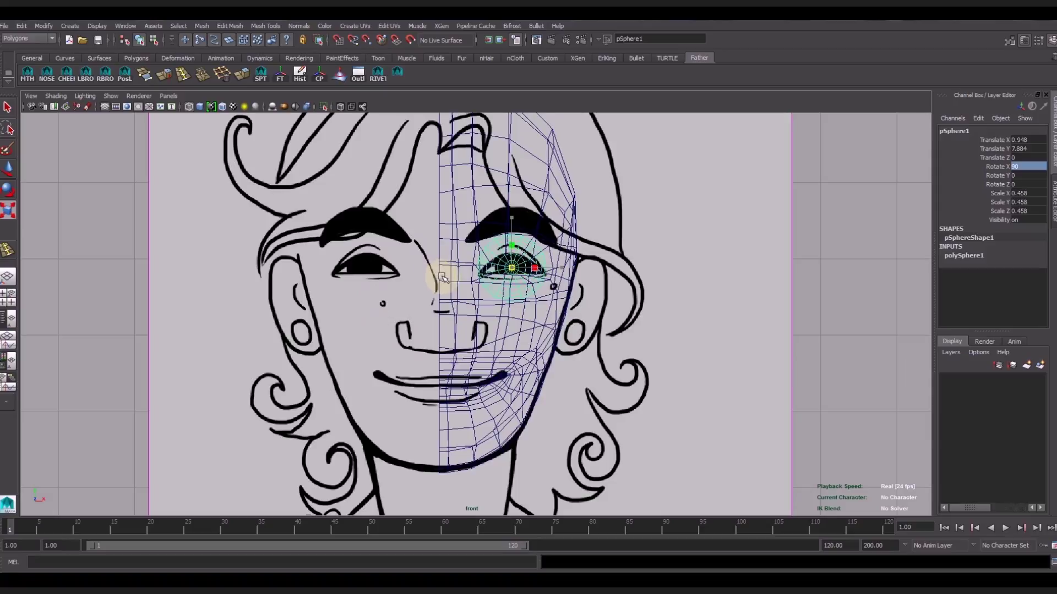
# Scale the eye sphere up to 0.488 and fine-tune its height to Y 7.909
pyautogui.scroll(3, 559, 278)
pyautogui.scroll(2, 566, 306)
pyautogui.scroll(2, 599, 322)
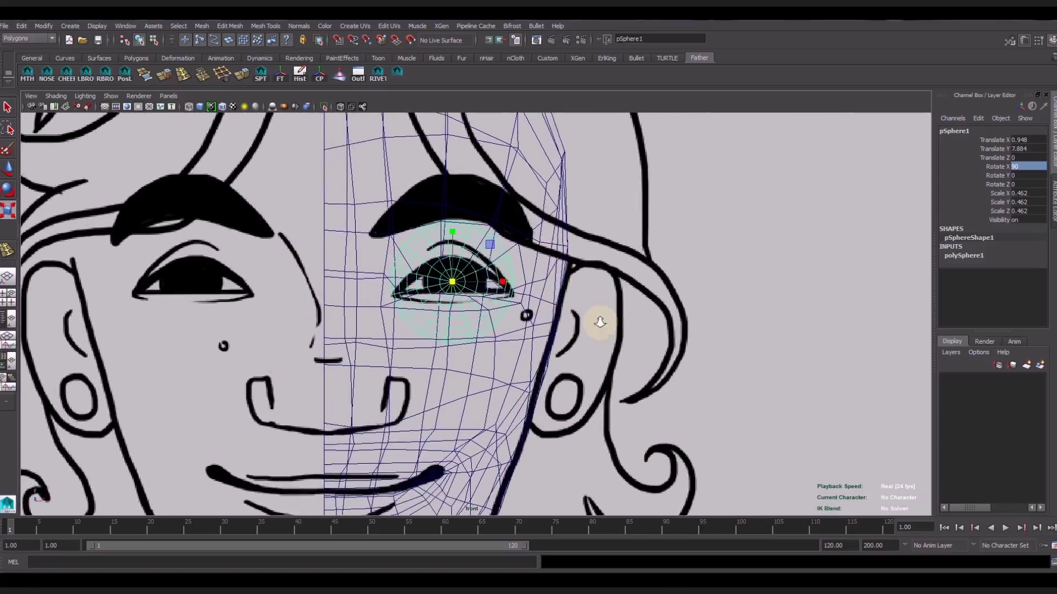
pyautogui.scroll(2, 475, 296)
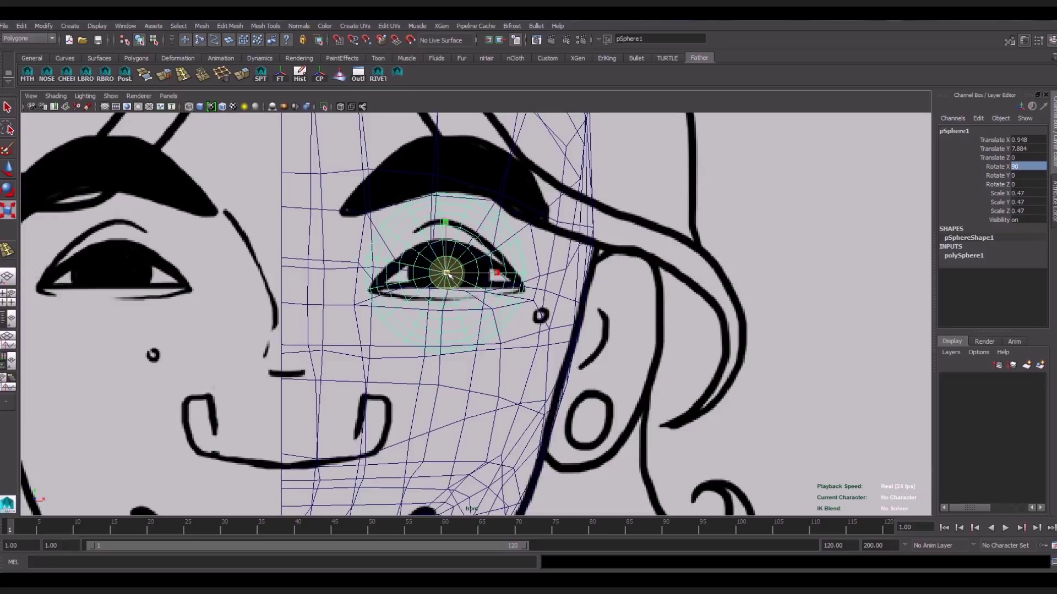
pyautogui.moveTo(449, 273); pyautogui.dragTo(453, 274)
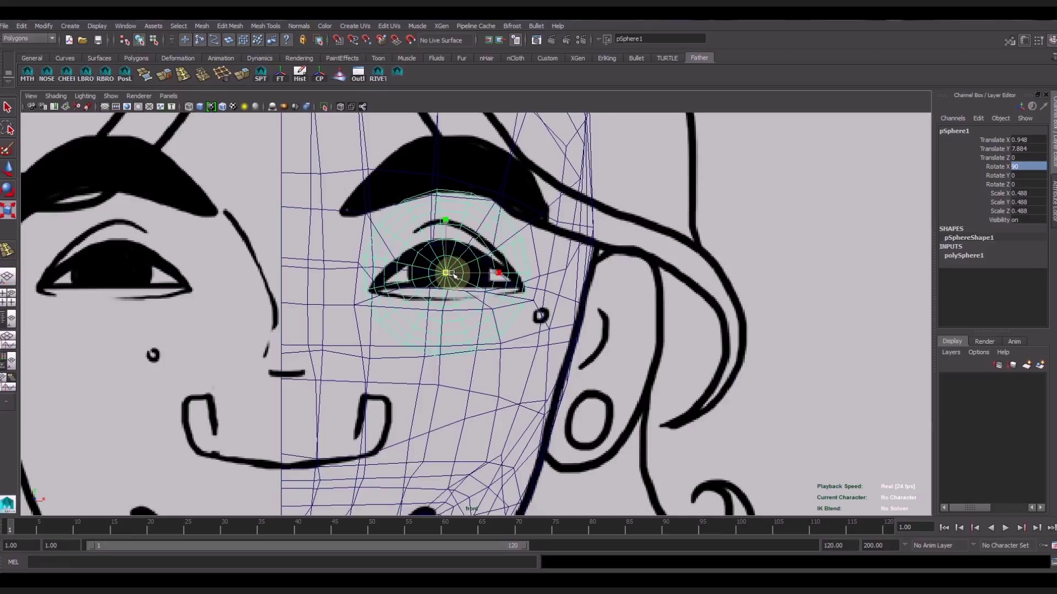
pyautogui.press('w')
pyautogui.moveTo(447, 216); pyautogui.dragTo(448, 211)
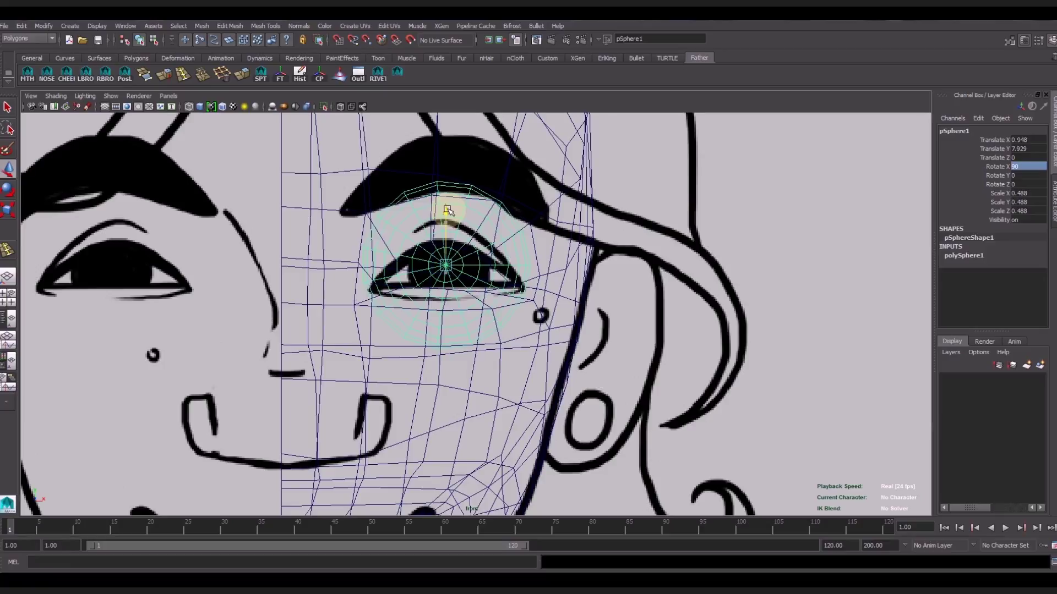
pyautogui.moveTo(447, 211); pyautogui.dragTo(449, 212)
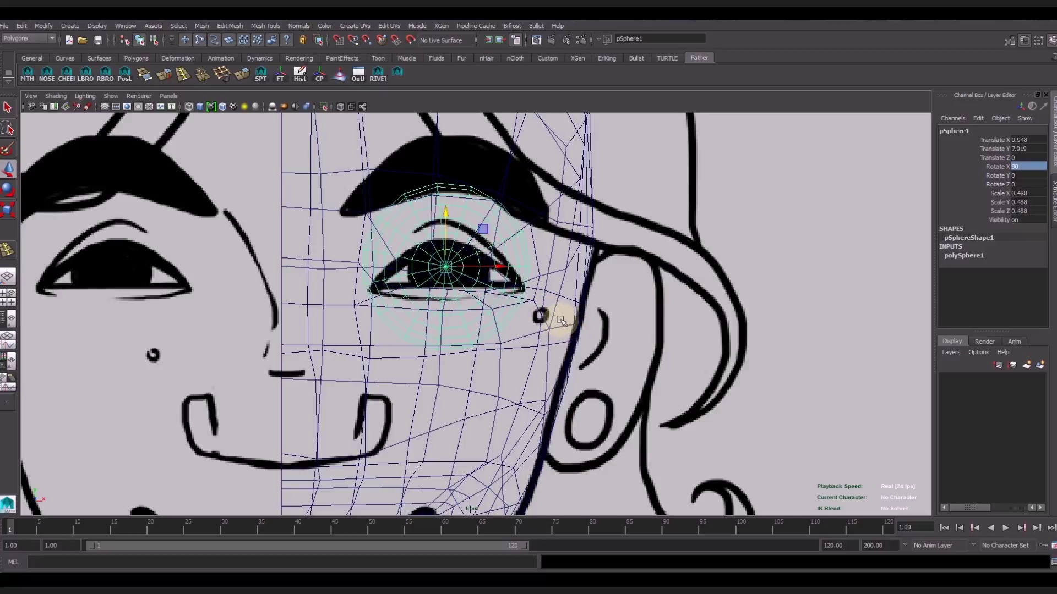
# Review the placement, deselect the sphere and return to the four-view layout
pyautogui.scroll(-2, 567, 330)
pyautogui.scroll(-3, 572, 342)
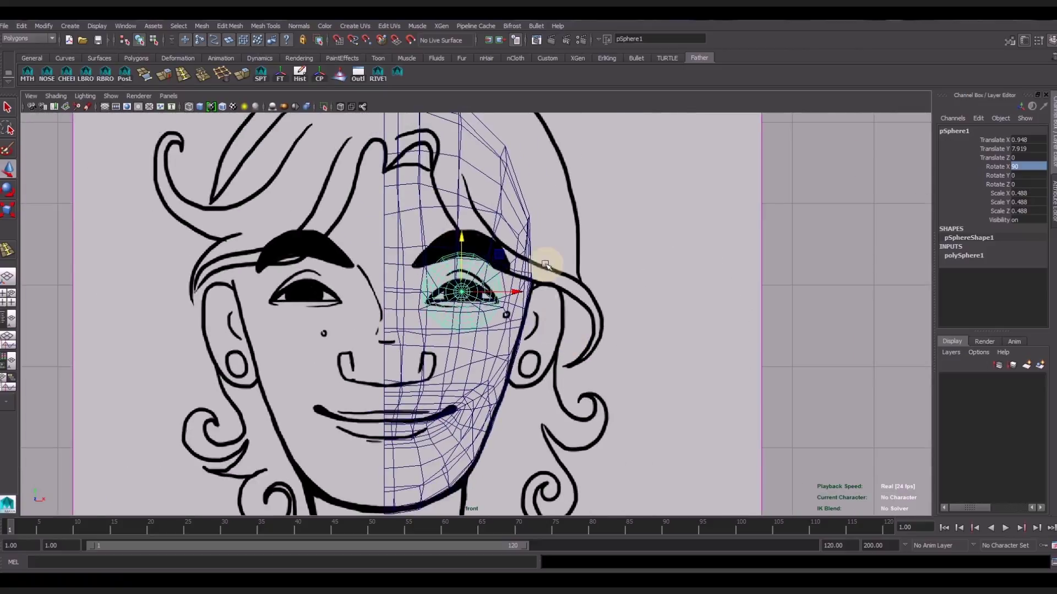
pyautogui.scroll(2, 550, 274)
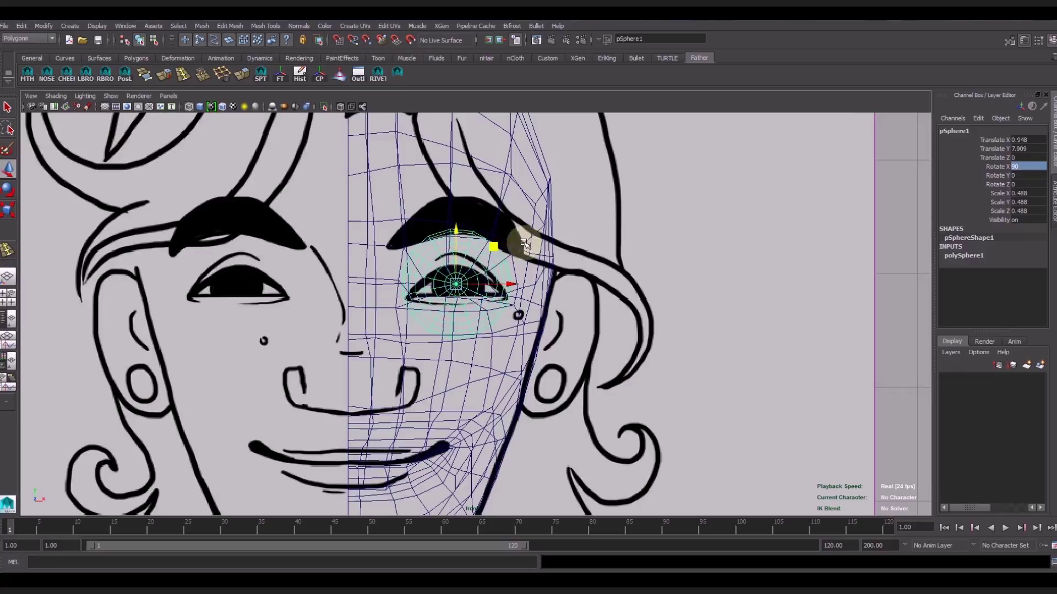
pyautogui.scroll(1, 680, 354)
pyautogui.scroll(1, 585, 363)
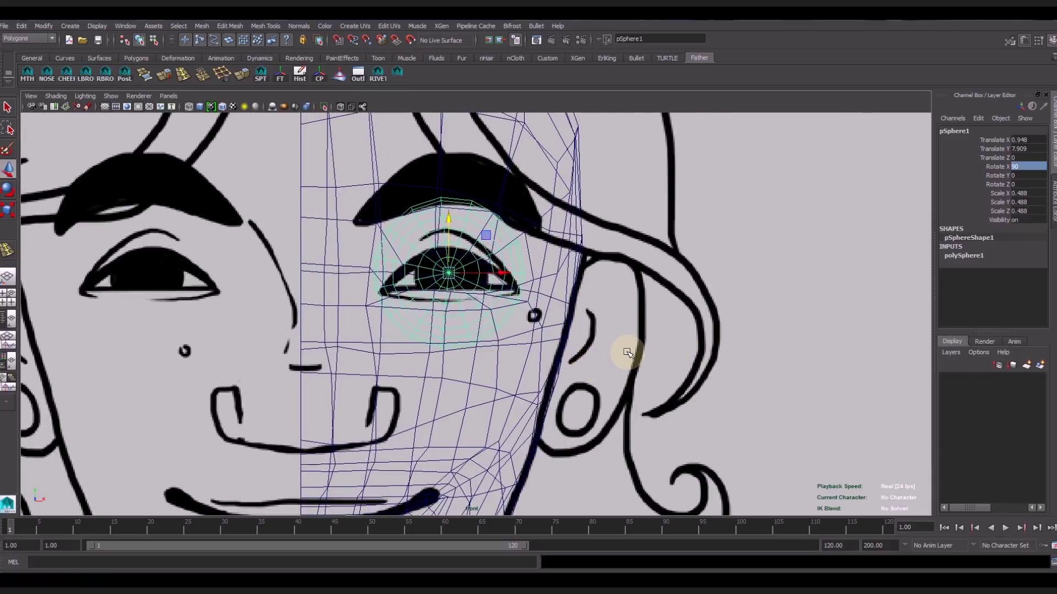
pyautogui.click(699, 365)
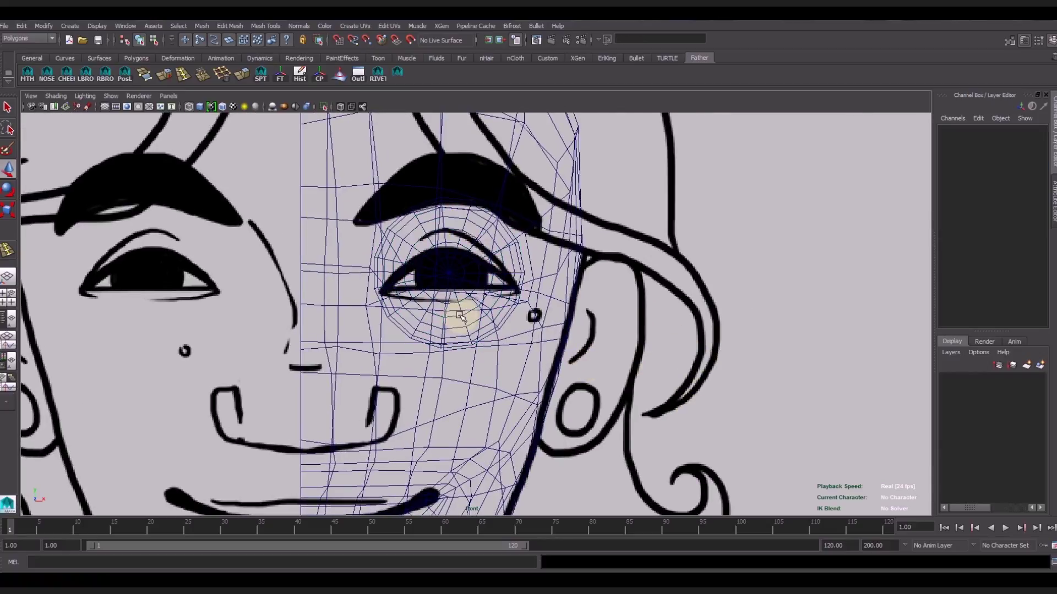
pyautogui.click(11, 300)
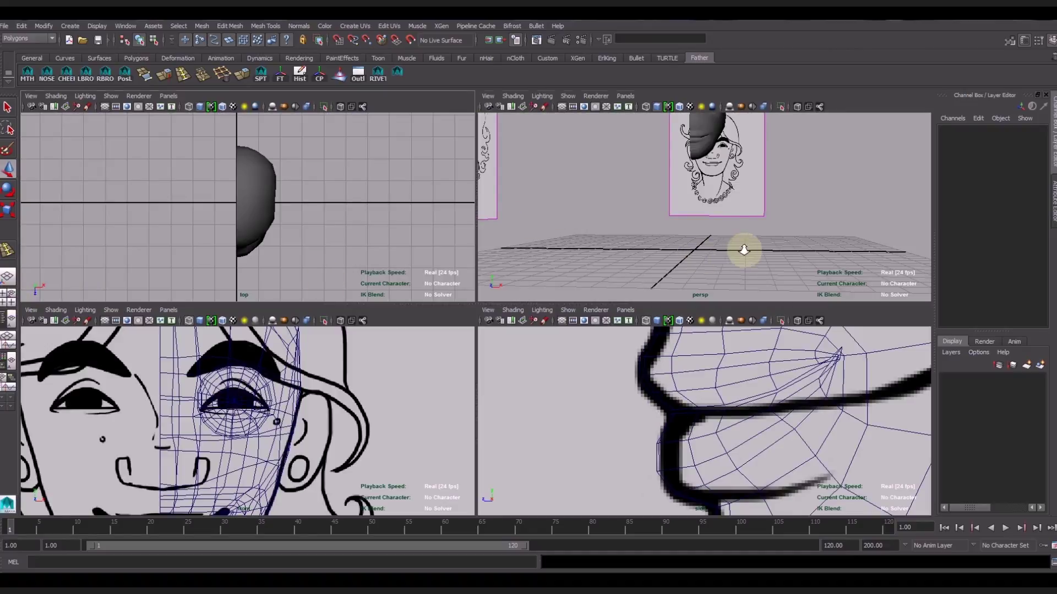
# In the maximized side view, move the eye sphere forward into the socket, to Translate Z 1.247
pyautogui.keyDown('alt'); pyautogui.moveTo(743, 250); pyautogui.dragTo(668, 213); pyautogui.keyUp('alt')
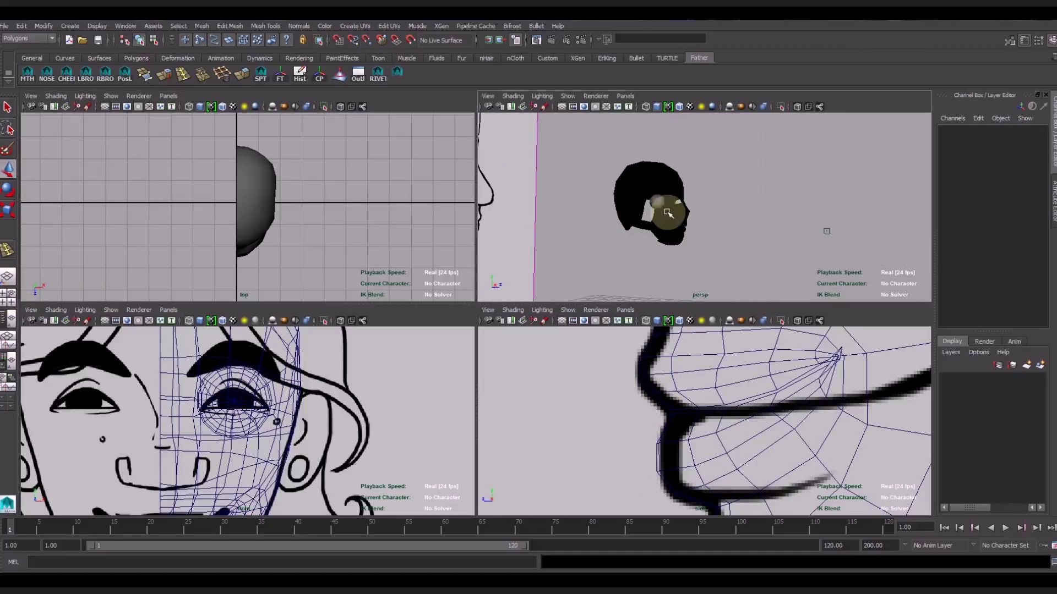
pyautogui.click(667, 213)
pyautogui.scroll(-6, 750, 418)
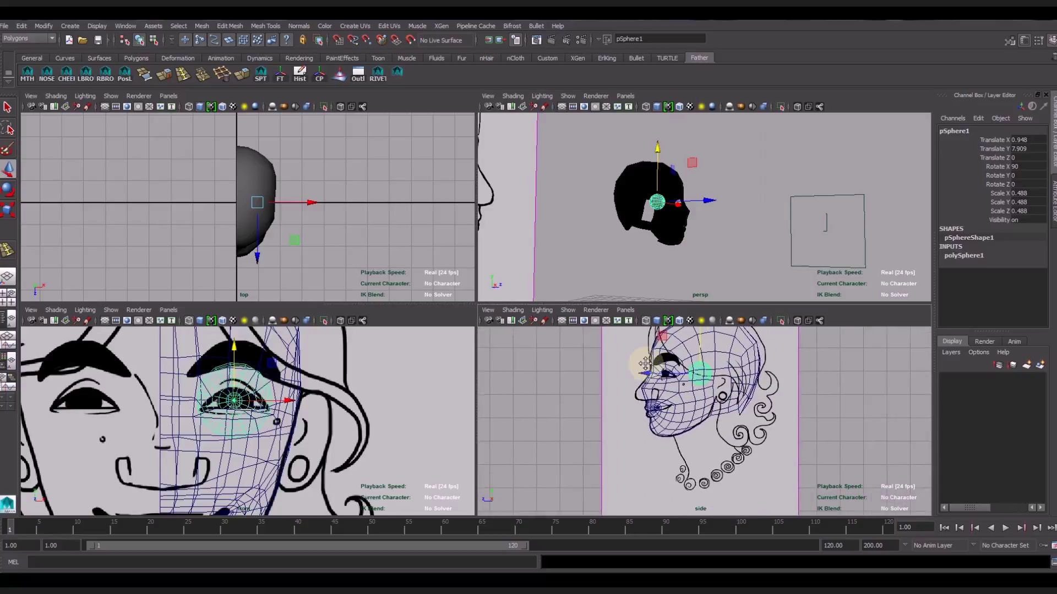
pyautogui.scroll(2, 644, 363)
pyautogui.scroll(2, 652, 385)
pyautogui.scroll(2, 661, 406)
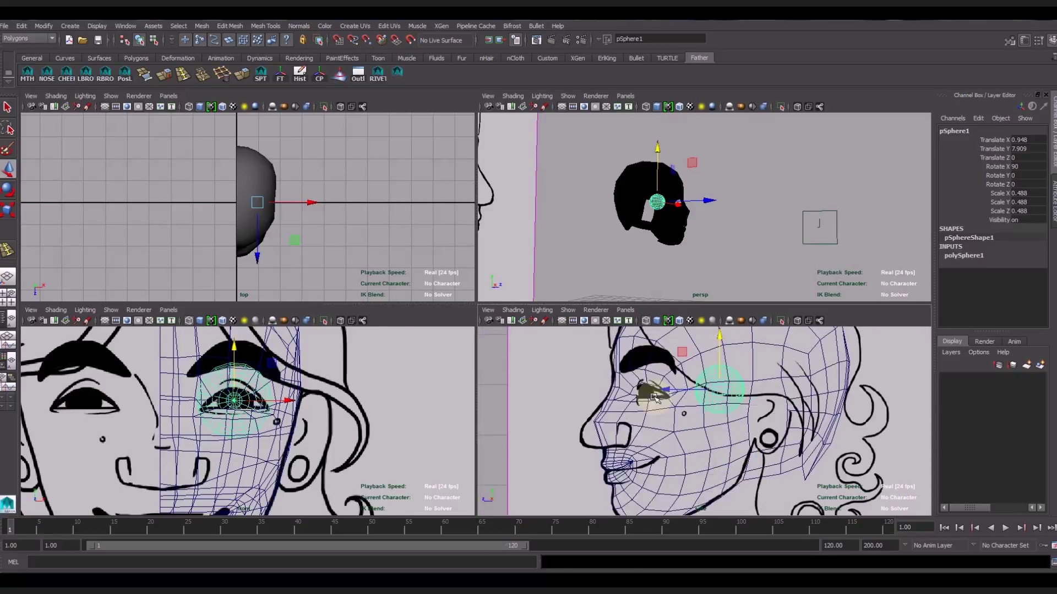
pyautogui.press('space')
pyautogui.moveTo(453, 251); pyautogui.dragTo(330, 257)
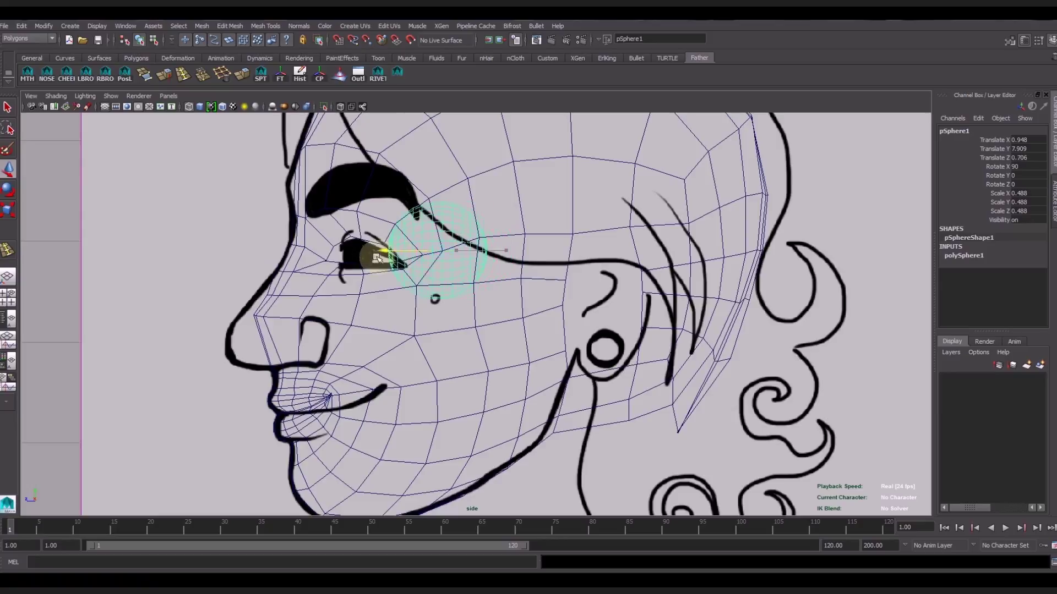
pyautogui.scroll(-2, 436, 212)
pyautogui.scroll(1, 529, 290)
pyautogui.scroll(2, 596, 299)
# Back in four views, lower the eye sphere slightly to Translate Y 7.9
pyautogui.press('space')
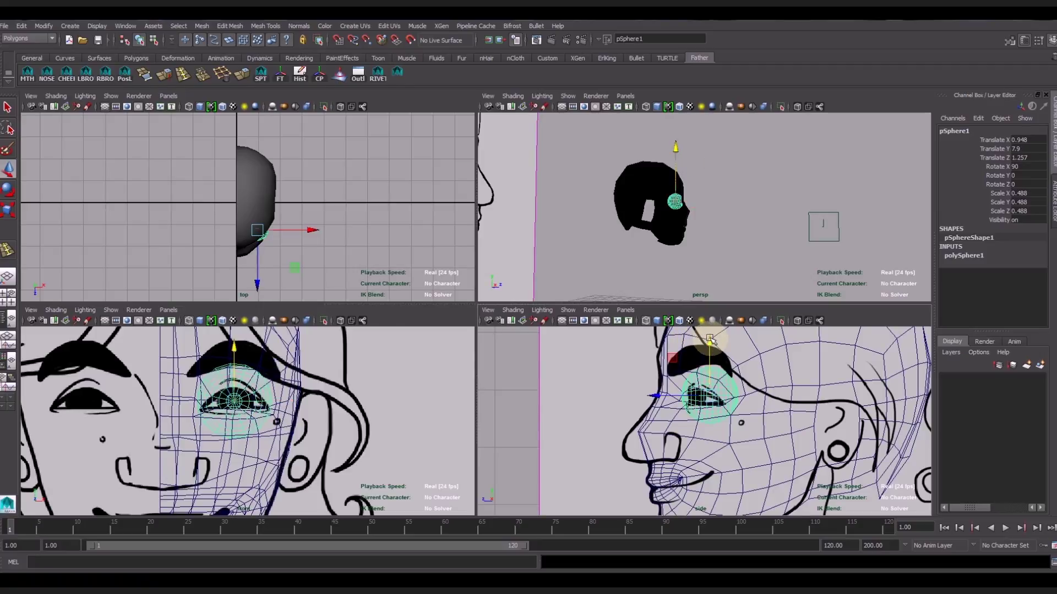
pyautogui.scroll(2, 795, 471)
pyautogui.scroll(2, 793, 441)
pyautogui.scroll(-1, 790, 425)
pyautogui.moveTo(726, 344); pyautogui.dragTo(726, 345)
pyautogui.moveTo(814, 477)
pyautogui.keyDown('alt'); pyautogui.mouseDown(button='right')
pyautogui.moveTo(760, 420)
pyautogui.moveTo(778, 420)
pyautogui.moveTo(662, 417)
pyautogui.mouseUp(button='right'); pyautogui.keyUp('alt')
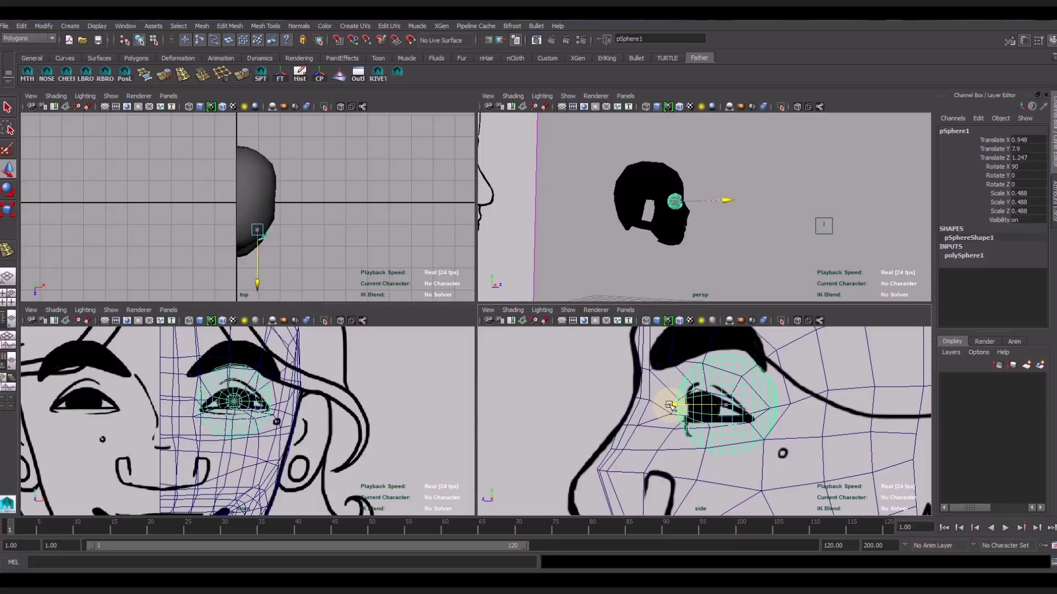
# Orbit the enlarged perspective view around the head to check the eye's placement
pyautogui.press('space')
pyautogui.keyDown('alt'); pyautogui.moveTo(577, 319); pyautogui.dragTo(490, 323); pyautogui.keyUp('alt')
pyautogui.scroll(3, 490, 323)
pyautogui.keyDown('alt'); pyautogui.moveTo(490, 323); pyautogui.dragTo(533, 391, button='right'); pyautogui.keyUp('alt')
pyautogui.scroll(1, 258, 334)
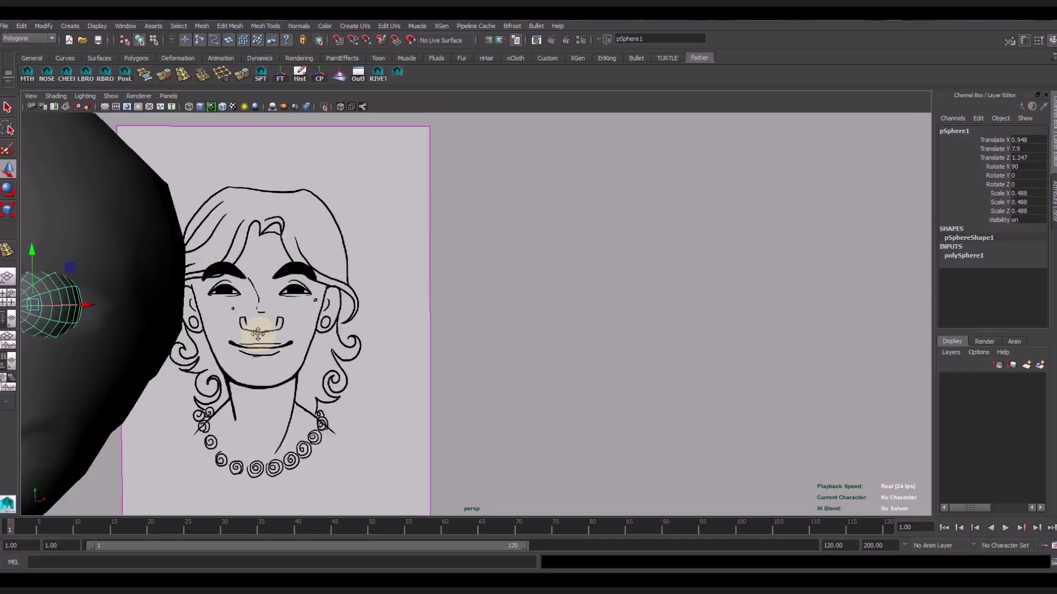
pyautogui.keyDown('alt'); pyautogui.moveTo(257, 334); pyautogui.dragTo(559, 336); pyautogui.keyUp('alt')
pyautogui.moveTo(413, 290)
pyautogui.keyDown('alt'); pyautogui.mouseDown()
pyautogui.moveTo(411, 354)
pyautogui.moveTo(354, 349)
pyautogui.moveTo(472, 346)
pyautogui.mouseUp(); pyautogui.keyUp('alt')
pyautogui.rightClick(378, 290)
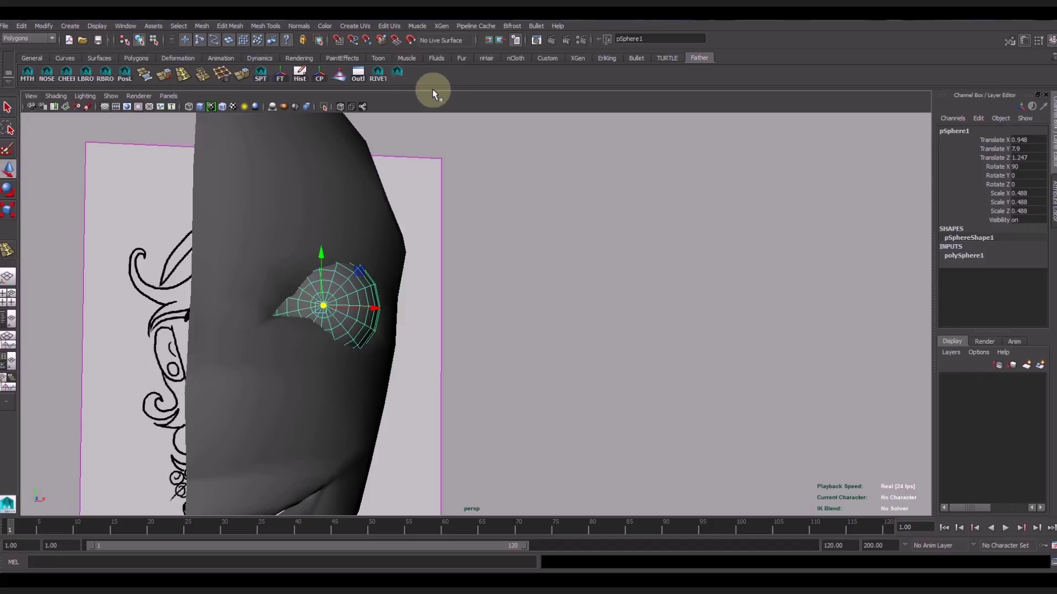
# Freeze the sphere's transforms, delete its history, and rename it L_Eyeball
pyautogui.click(286, 81)
pyautogui.click(300, 75)
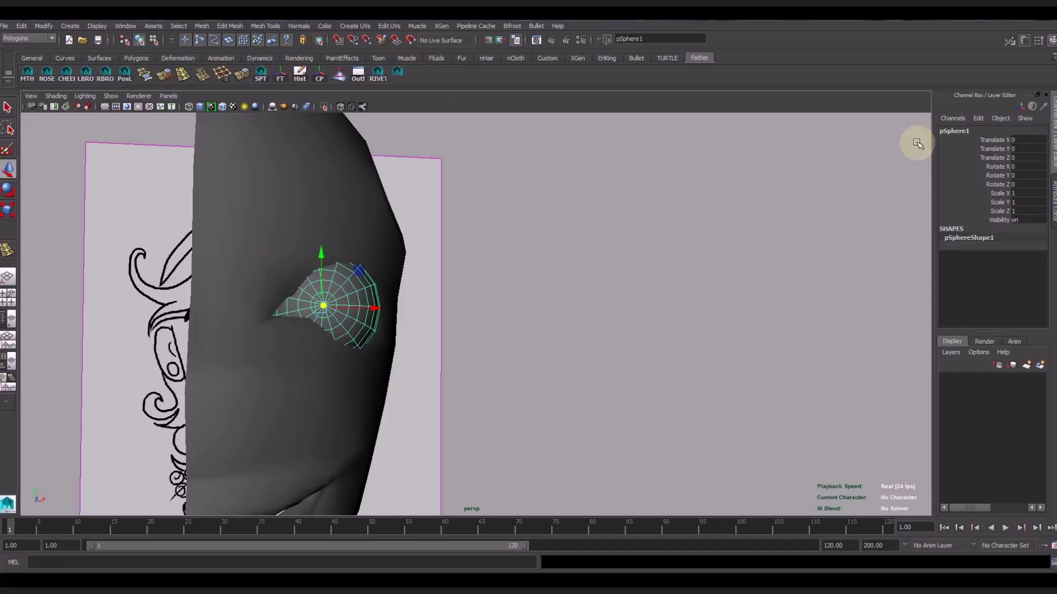
pyautogui.click(990, 132)
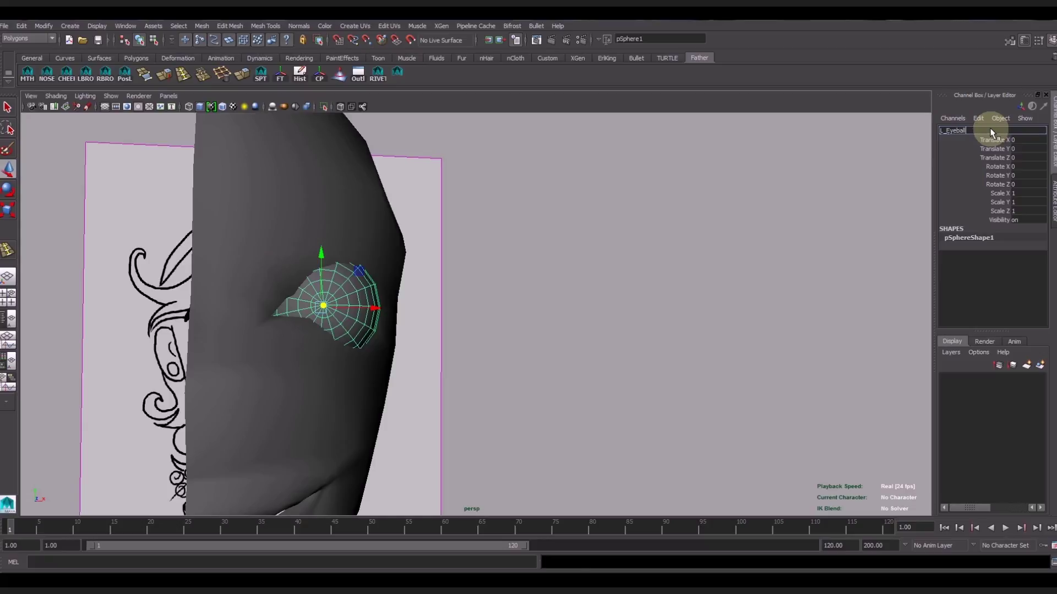
pyautogui.press('Return')
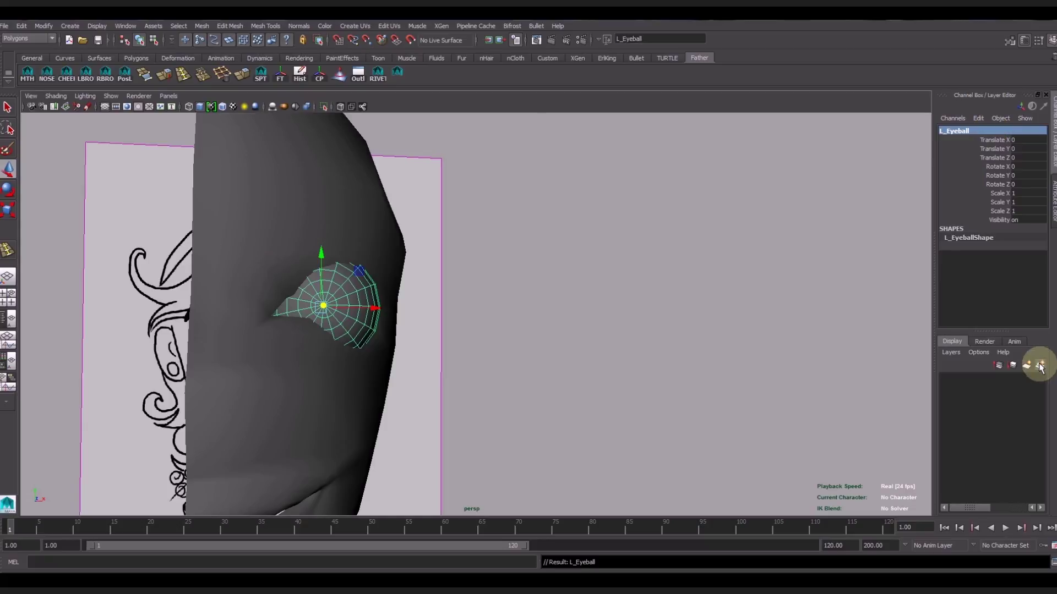
# Create a display layer from the eyeball and name it LEyeball_Lyr
pyautogui.click(1040, 368)
pyautogui.doubleClick(982, 380)
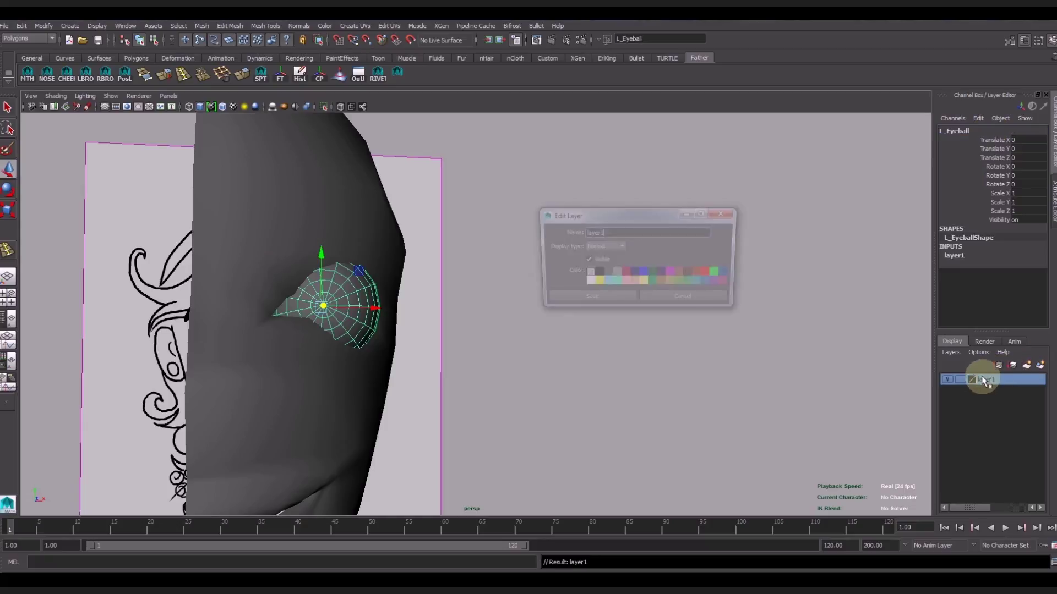
pyautogui.doubleClick(627, 234)
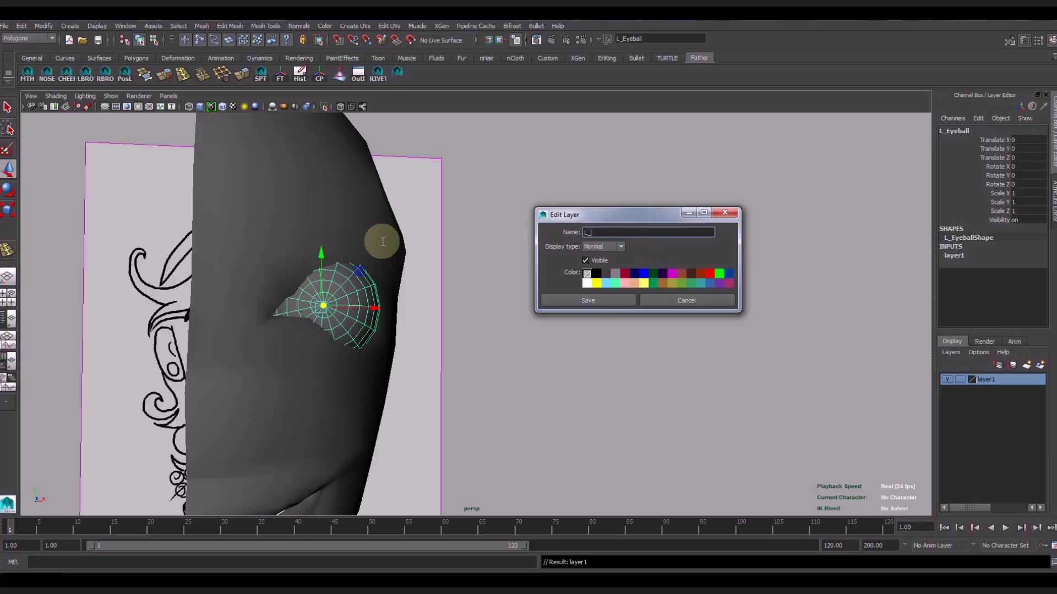
pyautogui.write('L_Eyeball')
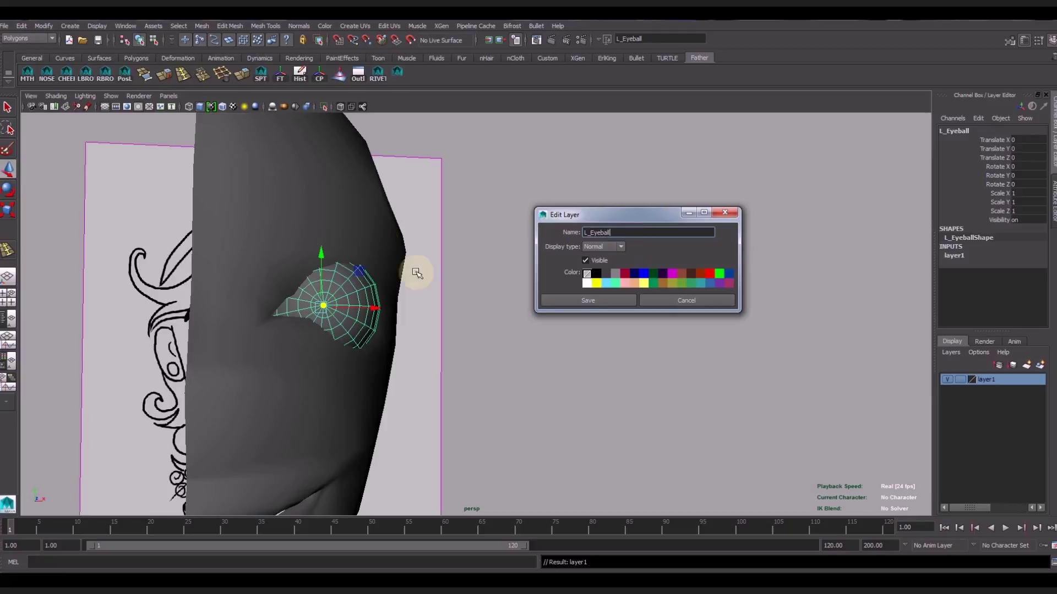
pyautogui.click(565, 303)
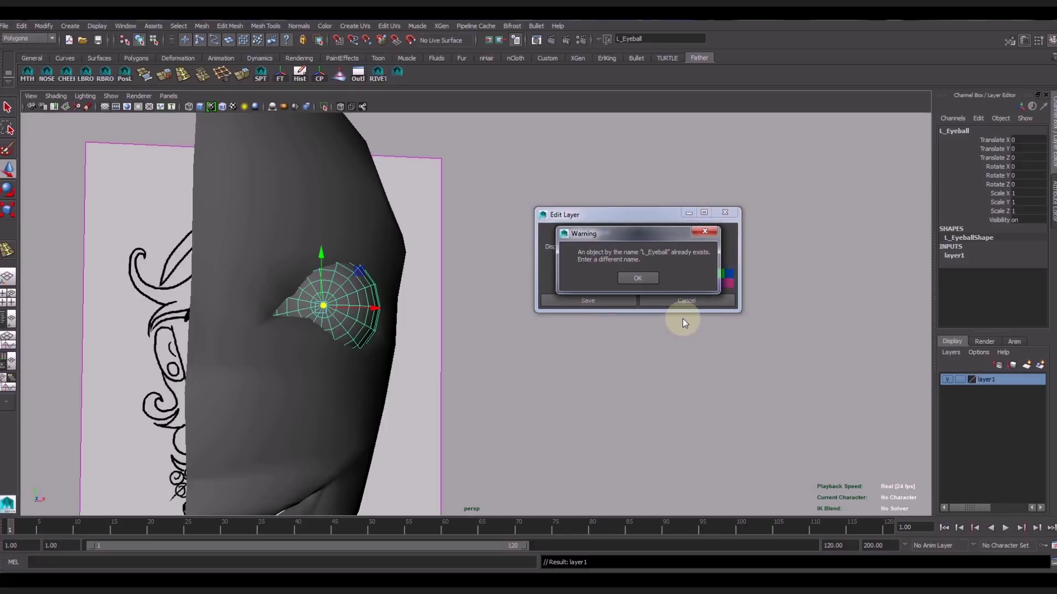
pyautogui.click(652, 282)
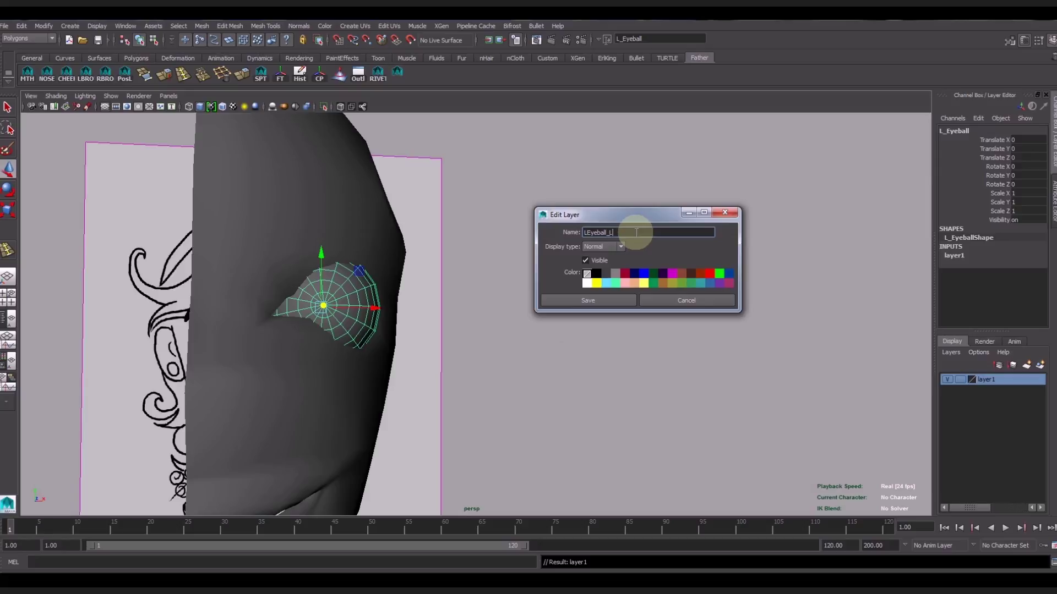
pyautogui.click(605, 301)
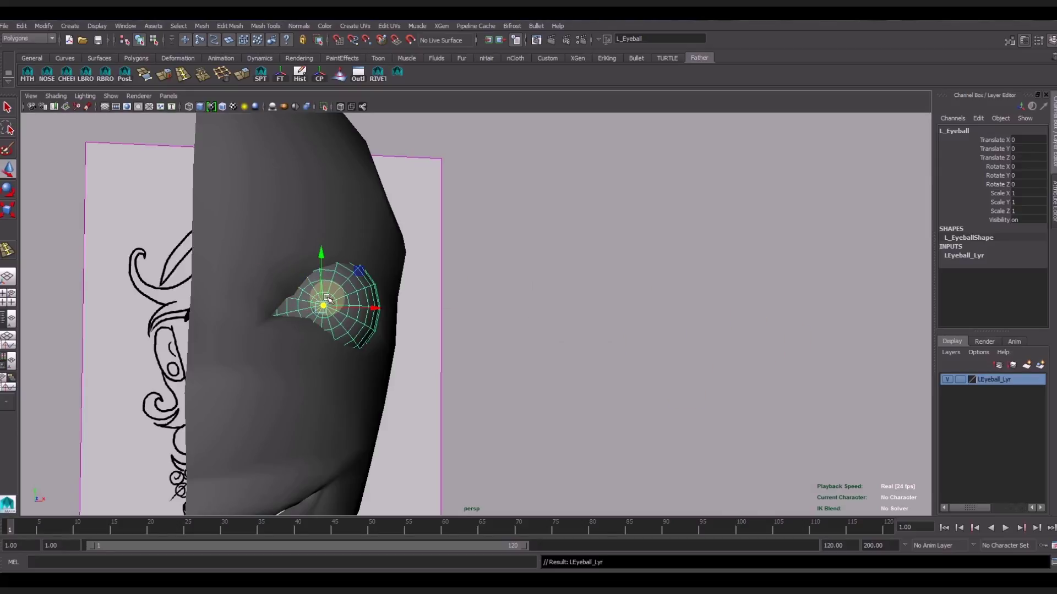
# Add a second display layer named L_Cornea_Lyr and hide it
pyautogui.click(1040, 365)
pyautogui.doubleClick(994, 380)
pyautogui.write('L_Cornea_Lyr')
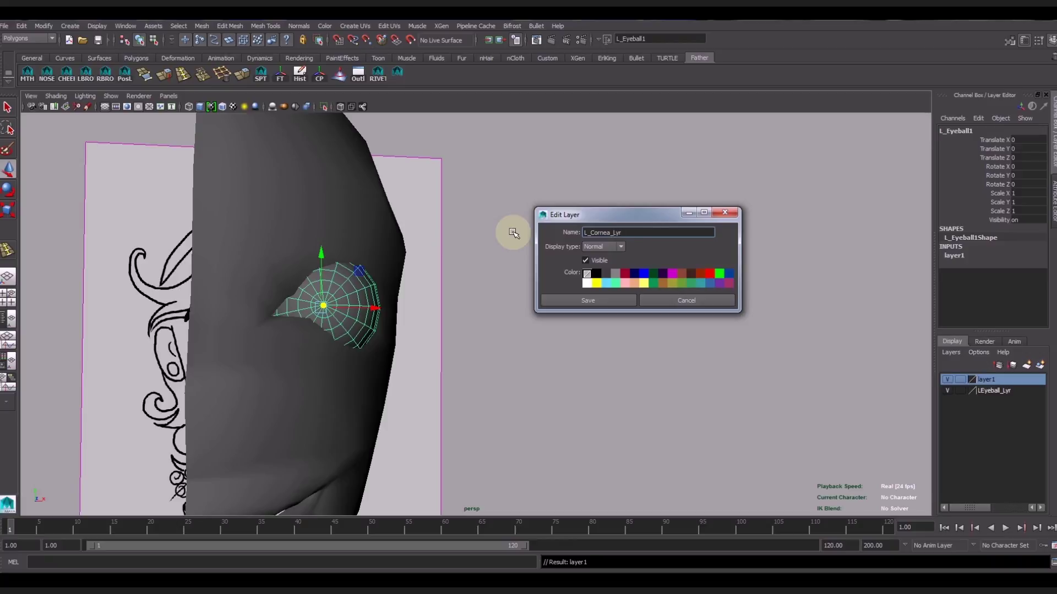
pyautogui.click(561, 300)
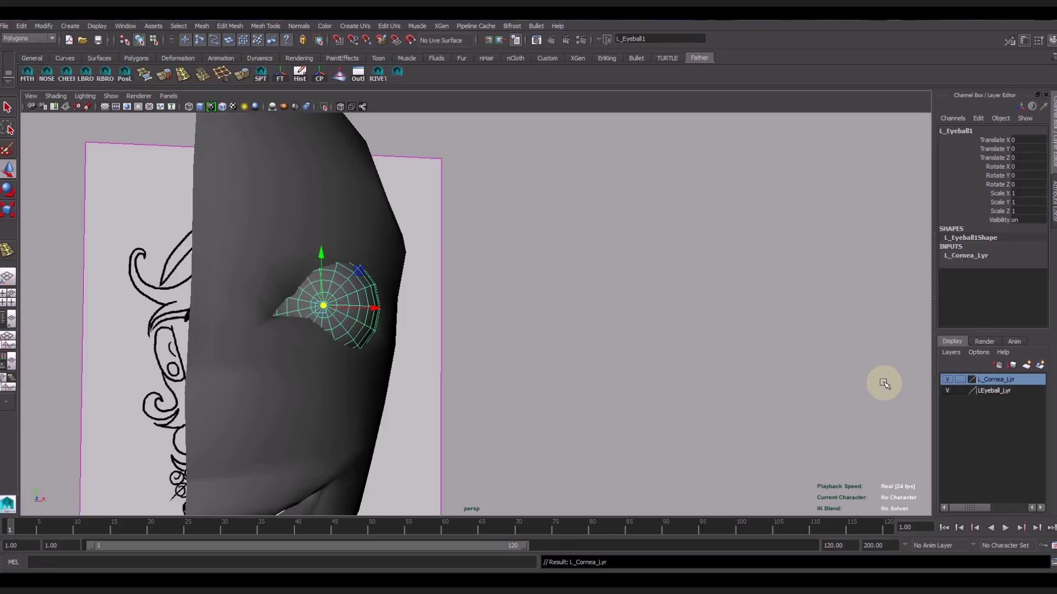
pyautogui.click(948, 380)
pyautogui.click(335, 290)
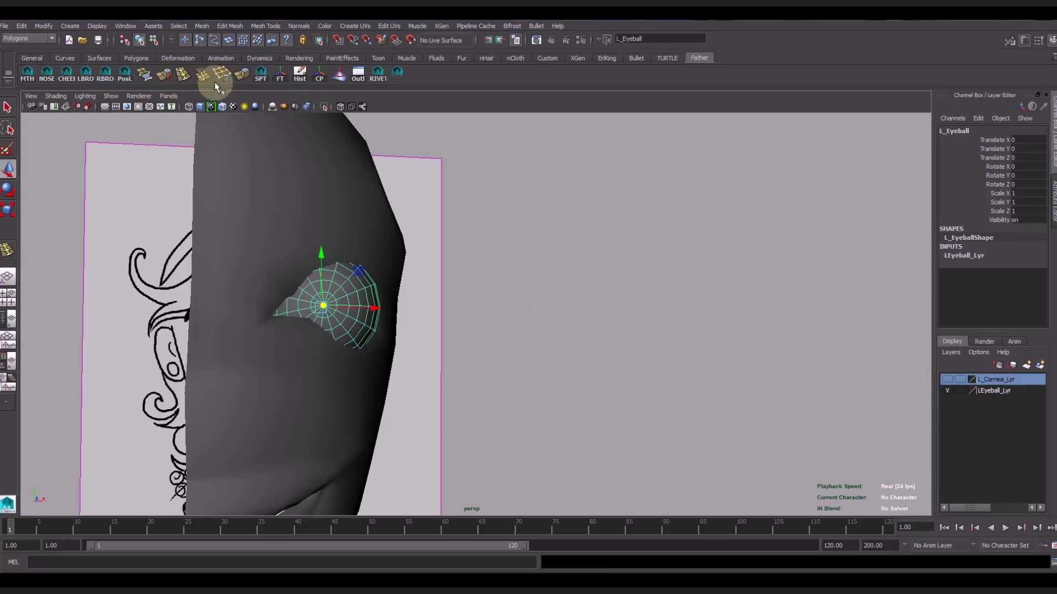
pyautogui.click(111, 96)
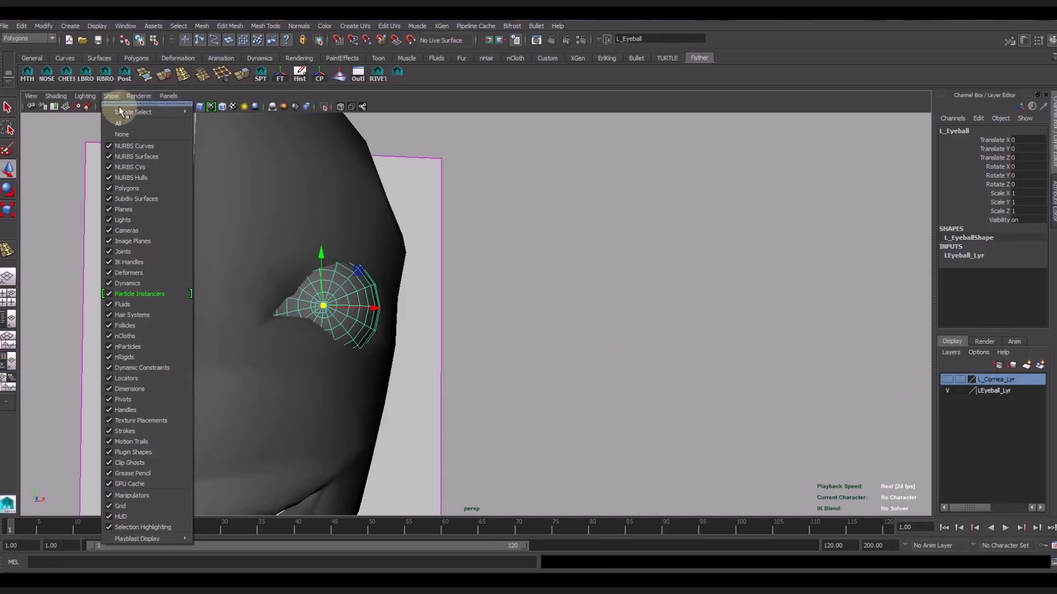
pyautogui.moveTo(140, 111)
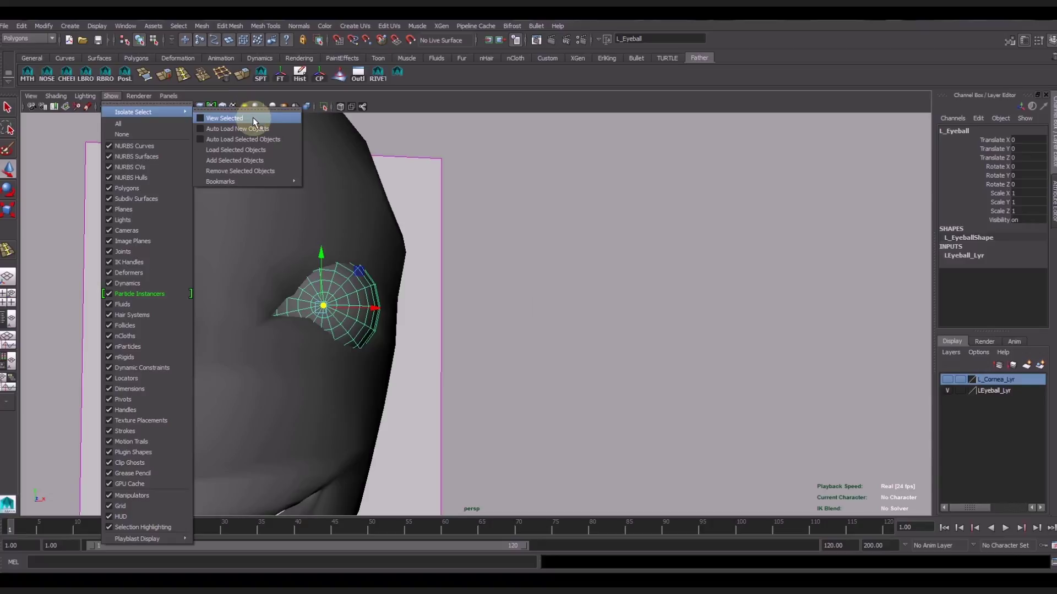
# Isolate L_Eyeball in the perspective view and orbit so its pole faces the camera
pyautogui.click(252, 118)
pyautogui.click(473, 262)
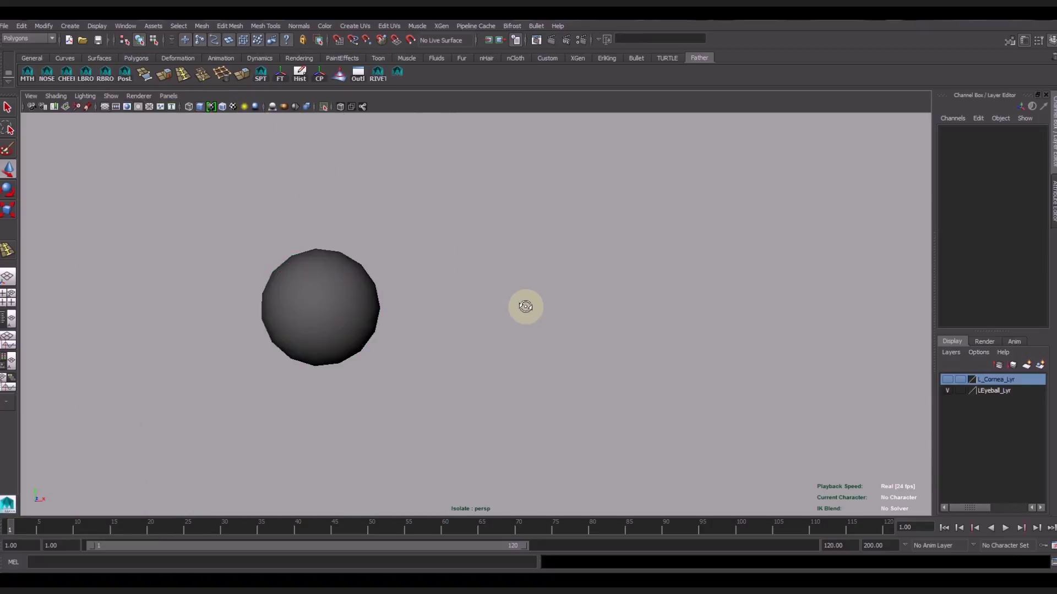
pyautogui.keyDown('alt'); pyautogui.moveTo(523, 306); pyautogui.dragTo(412, 316); pyautogui.keyUp('alt')
pyautogui.click(457, 258)
pyautogui.moveTo(448, 224)
pyautogui.keyDown('alt'); pyautogui.mouseDown(button='right')
pyautogui.moveTo(629, 396)
pyautogui.moveTo(553, 389)
pyautogui.mouseUp(button='right'); pyautogui.keyUp('alt')
pyautogui.moveTo(553, 389)
pyautogui.keyDown('alt'); pyautogui.mouseDown()
pyautogui.moveTo(570, 358)
pyautogui.moveTo(455, 335)
pyautogui.mouseUp(); pyautogui.keyUp('alt')
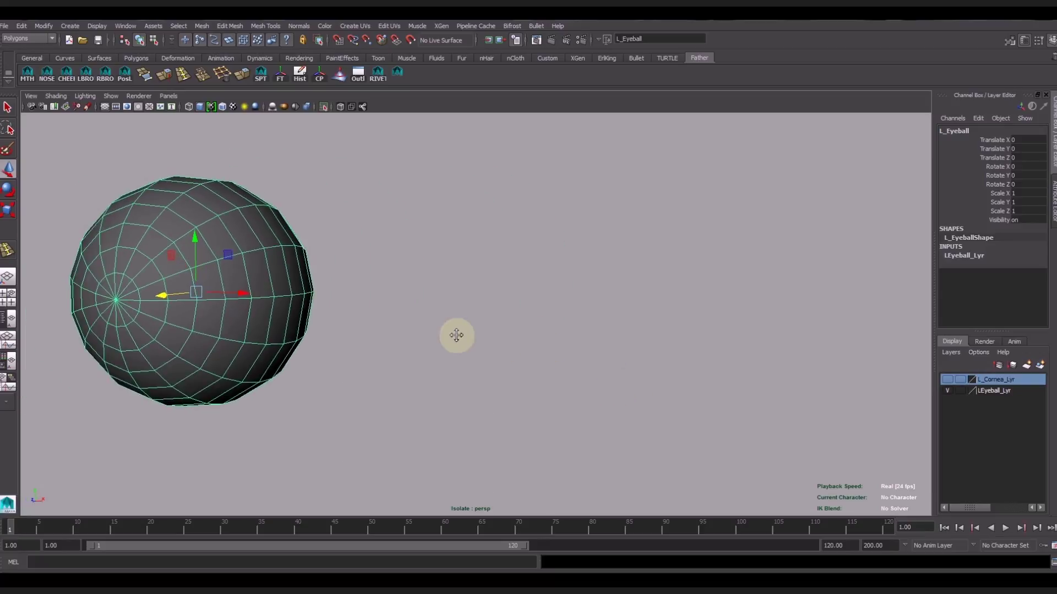
pyautogui.keyDown('alt'); pyautogui.moveTo(455, 336); pyautogui.dragTo(603, 338, button='middle'); pyautogui.keyUp('alt')
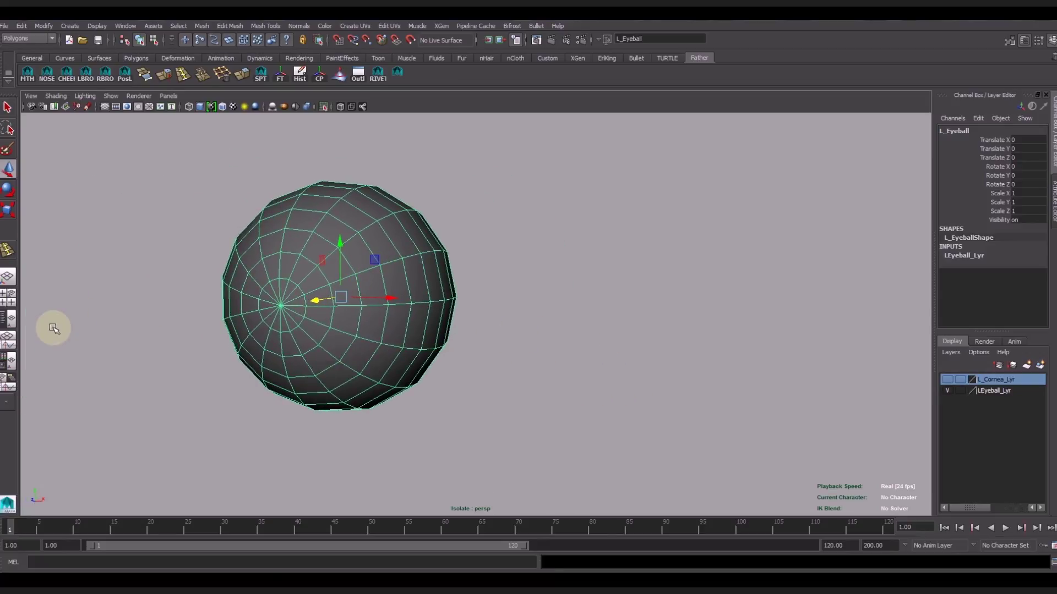
# Switch to the four-view layout and zoom the front view close onto the left eye
pyautogui.click(9, 298)
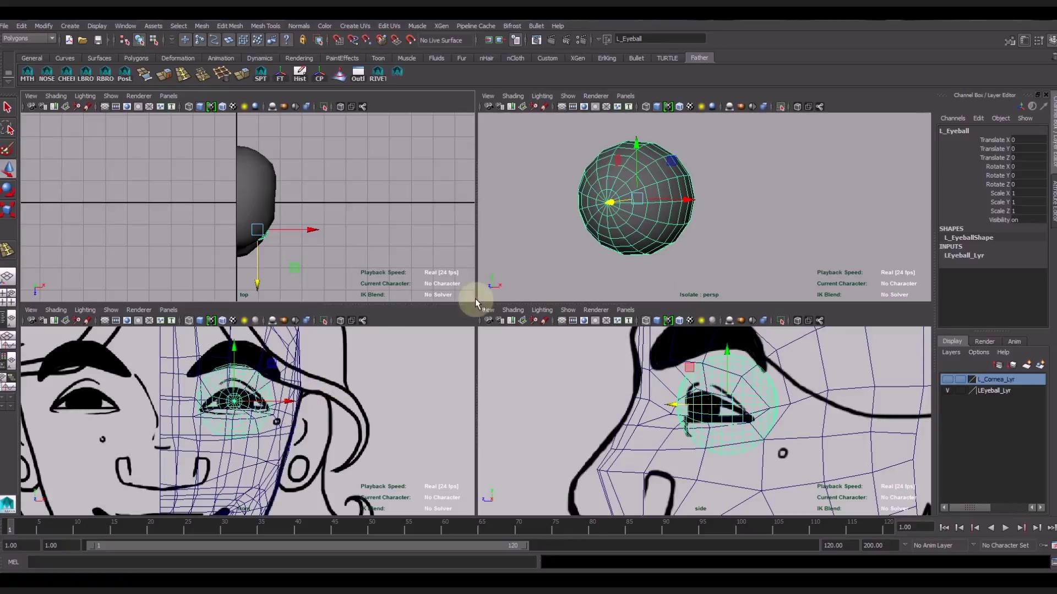
pyautogui.keyDown('alt'); pyautogui.moveTo(566, 242); pyautogui.dragTo(597, 236); pyautogui.keyUp('alt')
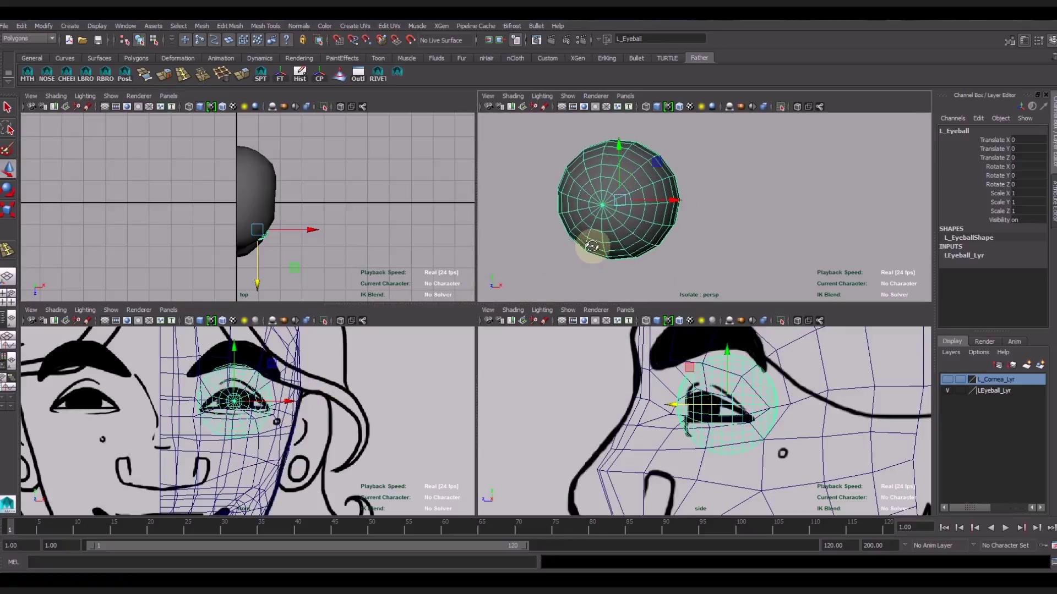
pyautogui.scroll(5, 268, 415)
pyautogui.scroll(1, 268, 415)
pyautogui.scroll(2, 229, 419)
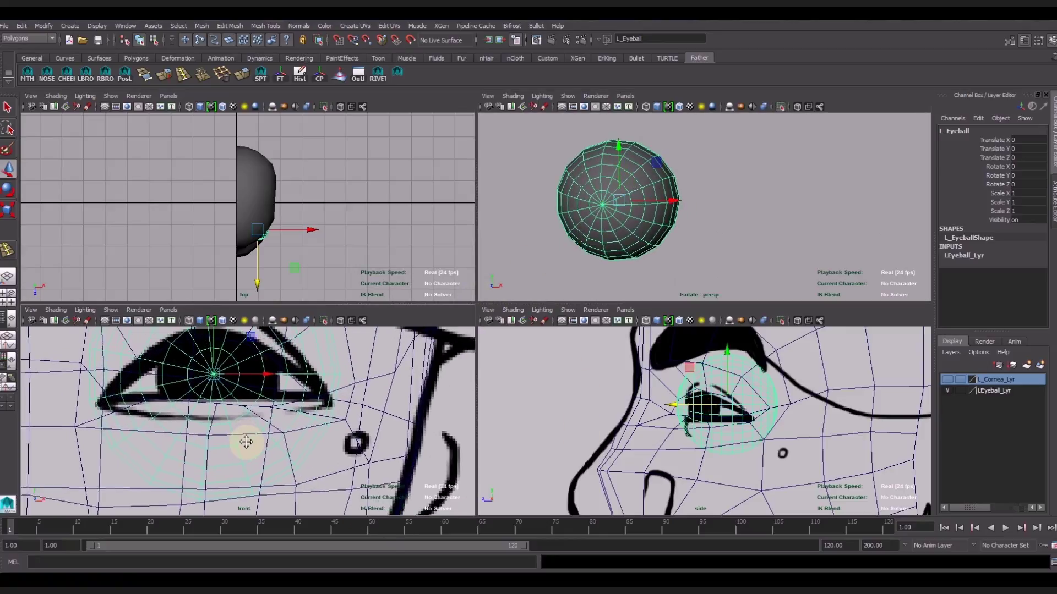
pyautogui.scroll(2, 247, 438)
pyautogui.scroll(1, 253, 451)
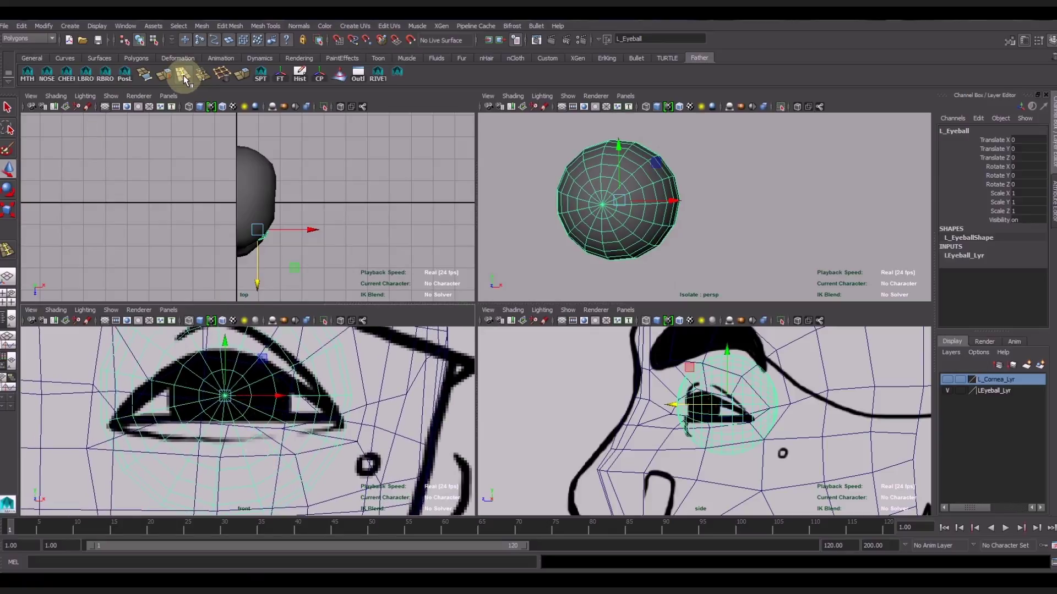
# Insert an edge loop near the eyeball's front and shift it slightly
pyautogui.click(262, 265)
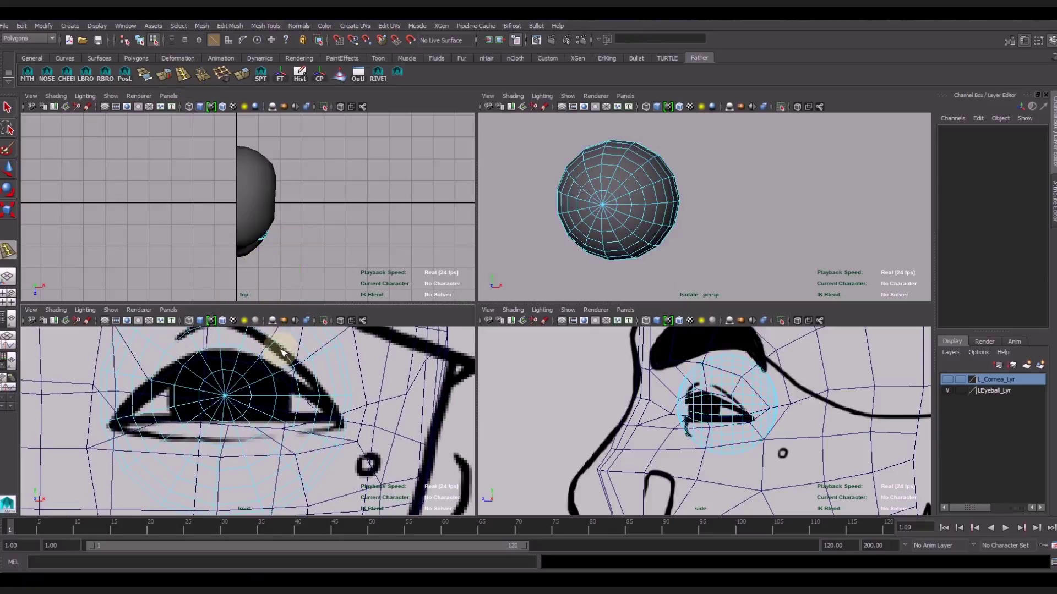
pyautogui.click(296, 398)
pyautogui.click(295, 397)
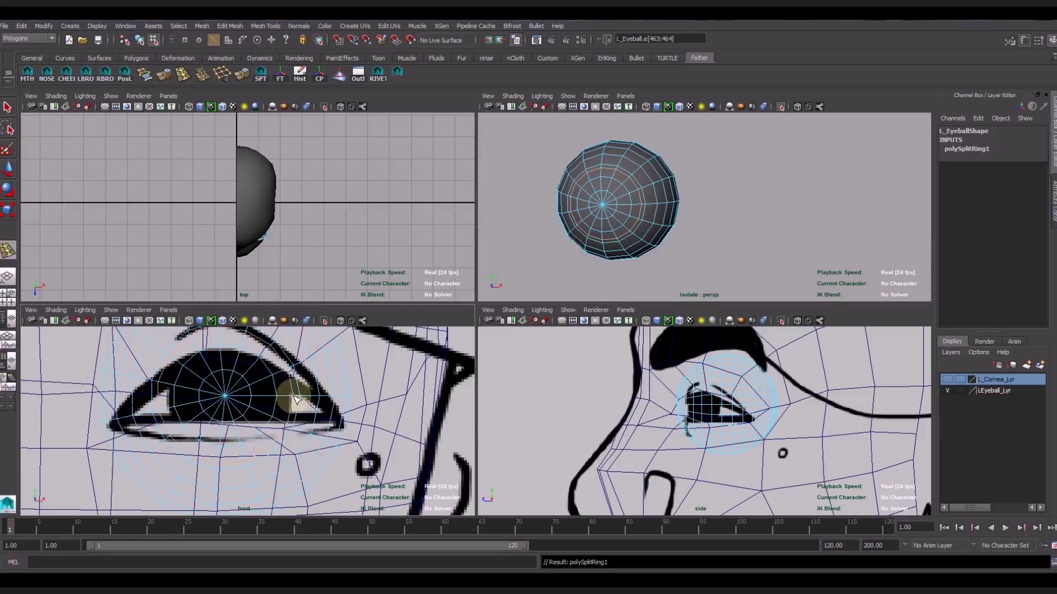
pyautogui.click(8, 171)
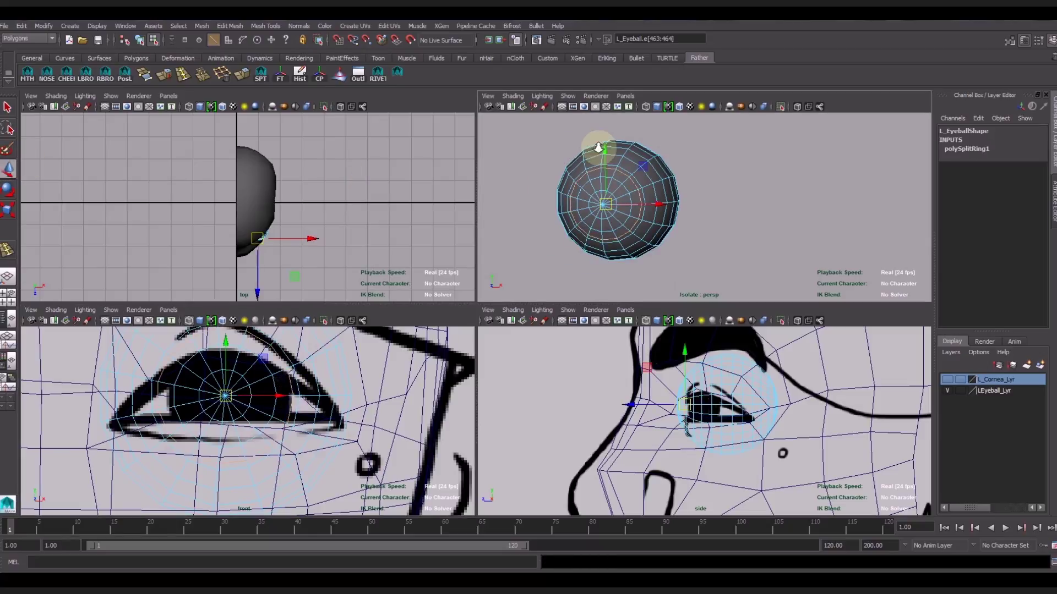
pyautogui.scroll(3, 596, 147)
pyautogui.moveTo(581, 179)
pyautogui.mouseDown()
pyautogui.moveTo(562, 199)
pyautogui.moveTo(637, 217)
pyautogui.moveTo(590, 216)
pyautogui.mouseUp()
# Pull the front edge ring forward along the eye's Z axis toward the pupil
pyautogui.scroll(2, 691, 208)
pyautogui.scroll(1, 661, 204)
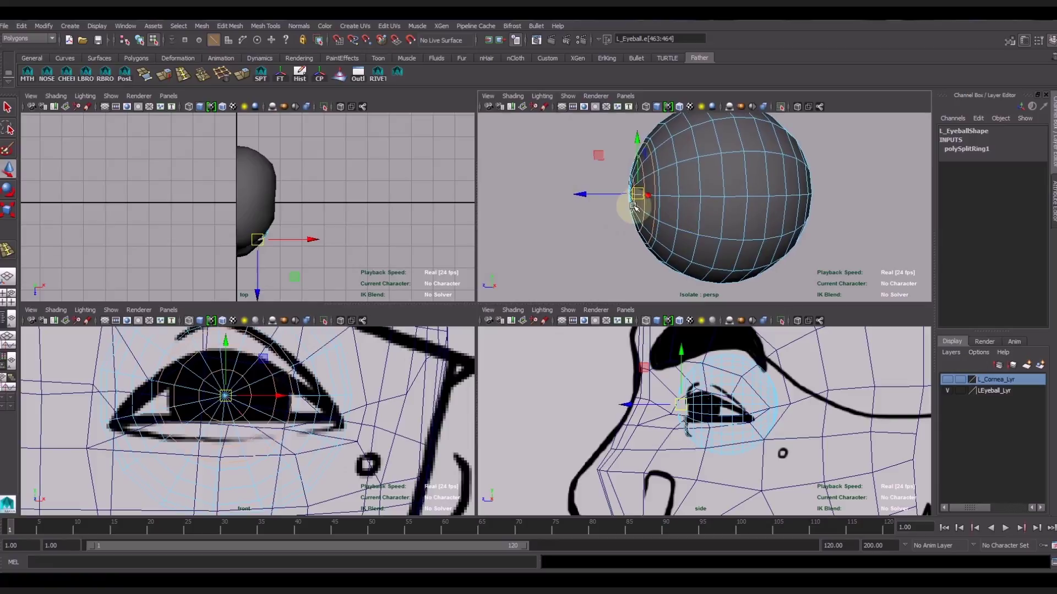
pyautogui.moveTo(582, 194); pyautogui.dragTo(587, 195)
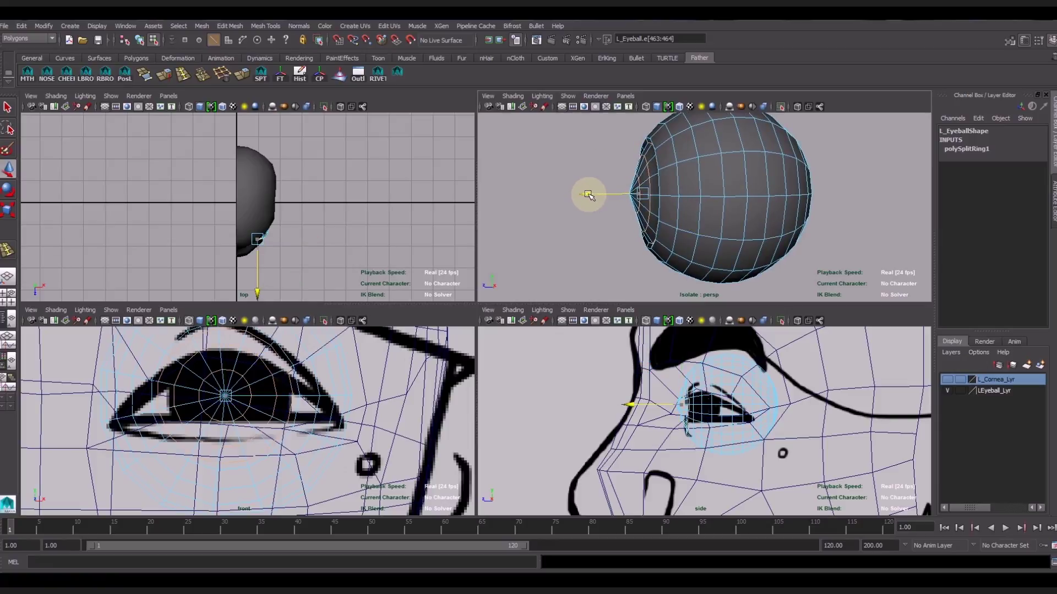
pyautogui.moveTo(620, 134)
pyautogui.keyDown('alt'); pyautogui.mouseDown()
pyautogui.moveTo(634, 204)
pyautogui.moveTo(542, 208)
pyautogui.moveTo(686, 246)
pyautogui.mouseUp(); pyautogui.keyUp('alt')
pyautogui.hotkey('ctrl', '1')
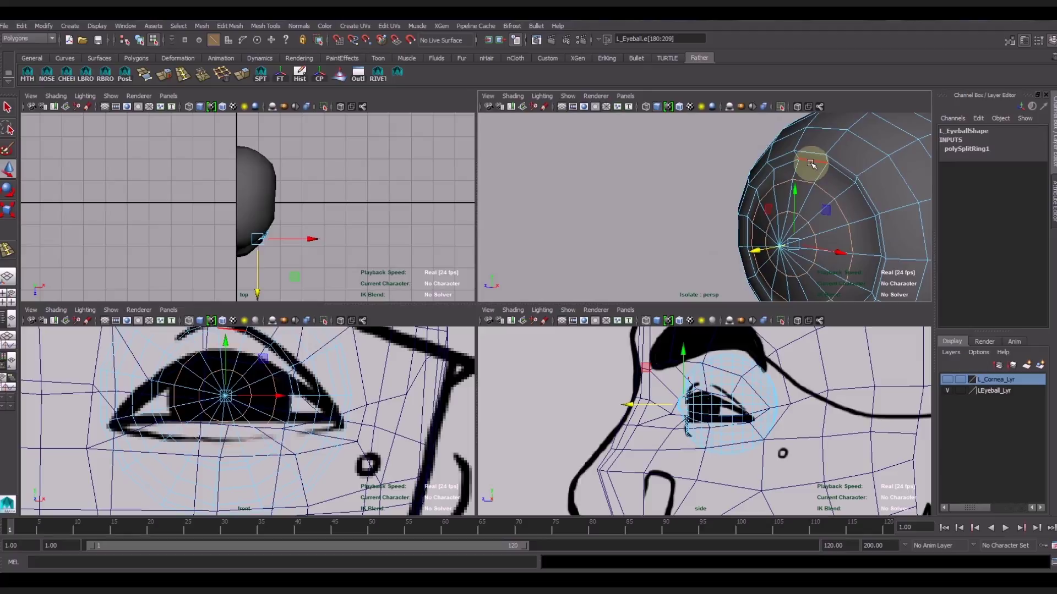
pyautogui.moveTo(758, 249); pyautogui.dragTo(768, 249)
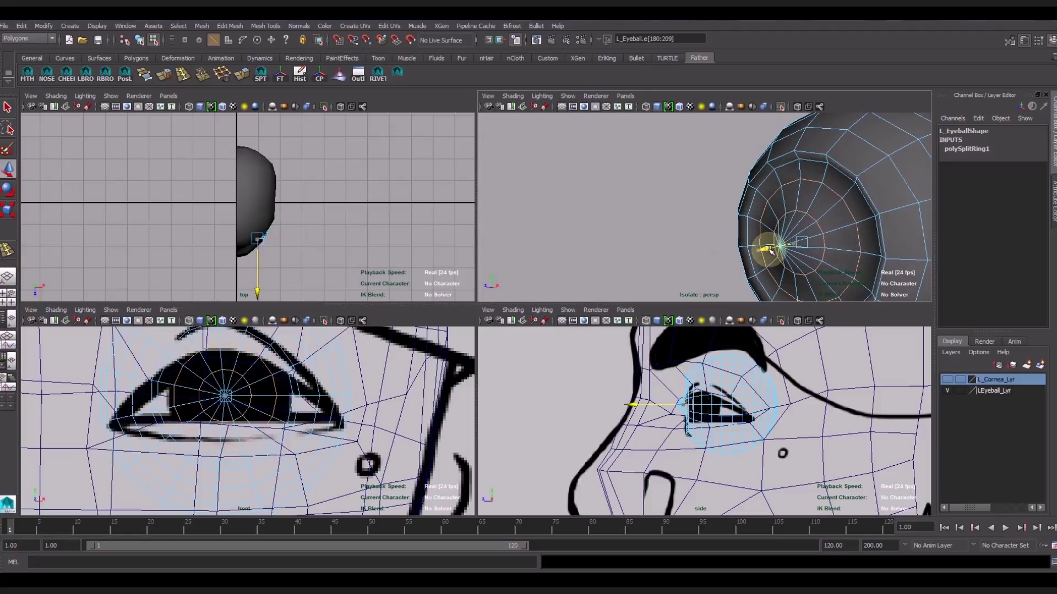
pyautogui.scroll(3, 801, 464)
# Shift the selected iris rings along Z in the side view to form a pointed front
pyautogui.moveTo(801, 464)
pyautogui.keyDown('alt'); pyautogui.mouseDown(button='middle')
pyautogui.moveTo(707, 418)
pyautogui.moveTo(664, 424)
pyautogui.mouseUp(button='middle'); pyautogui.keyUp('alt')
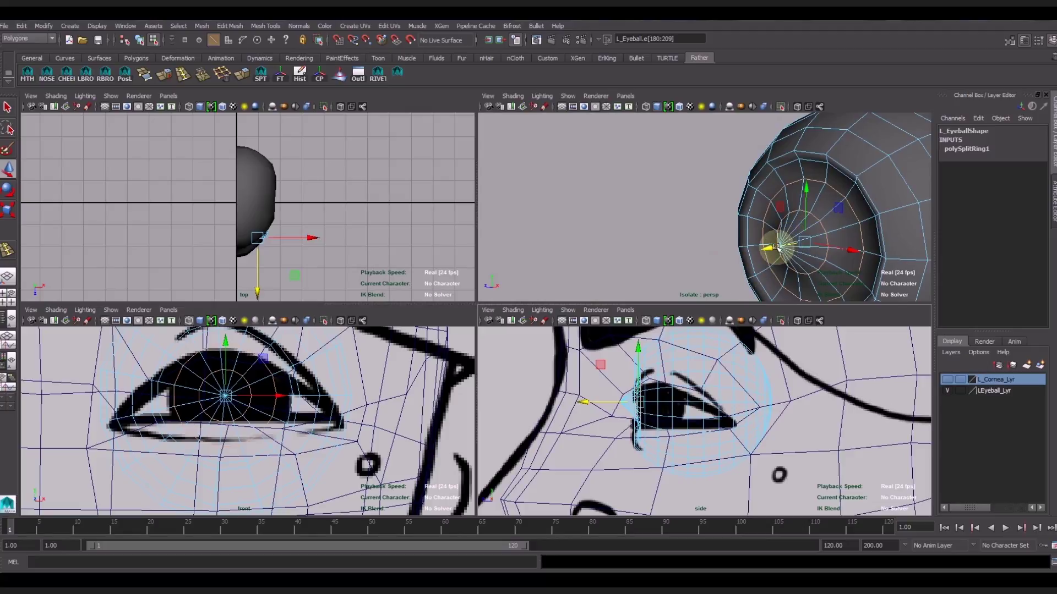
pyautogui.moveTo(776, 248)
pyautogui.keyDown('alt'); pyautogui.mouseDown()
pyautogui.moveTo(722, 199)
pyautogui.moveTo(684, 193)
pyautogui.mouseUp(); pyautogui.keyUp('alt')
pyautogui.scroll(2, 766, 425)
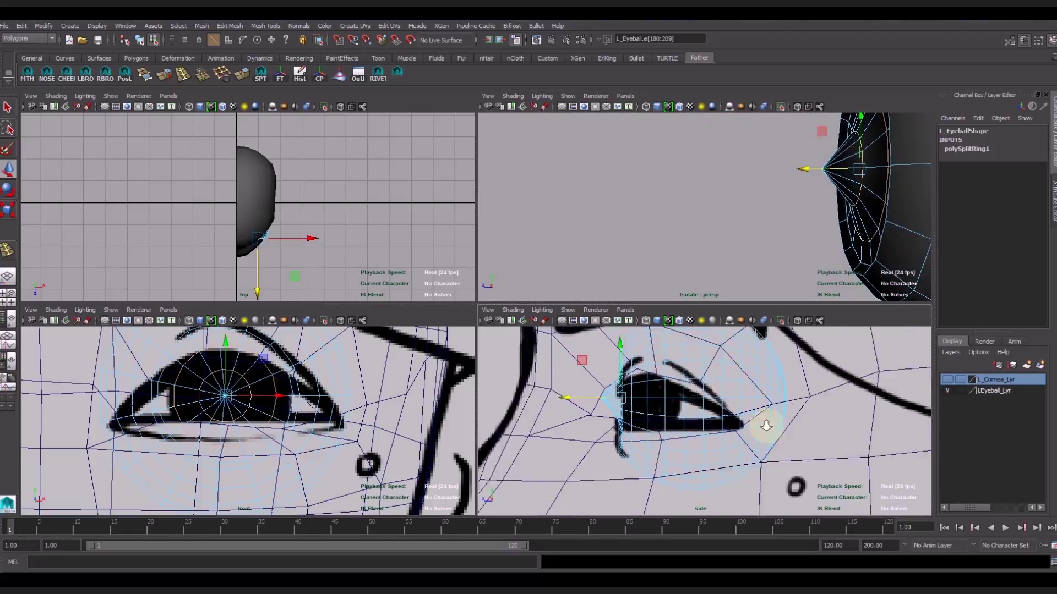
pyautogui.scroll(2, 692, 421)
pyautogui.moveTo(533, 391); pyautogui.dragTo(535, 391)
pyautogui.click(866, 230)
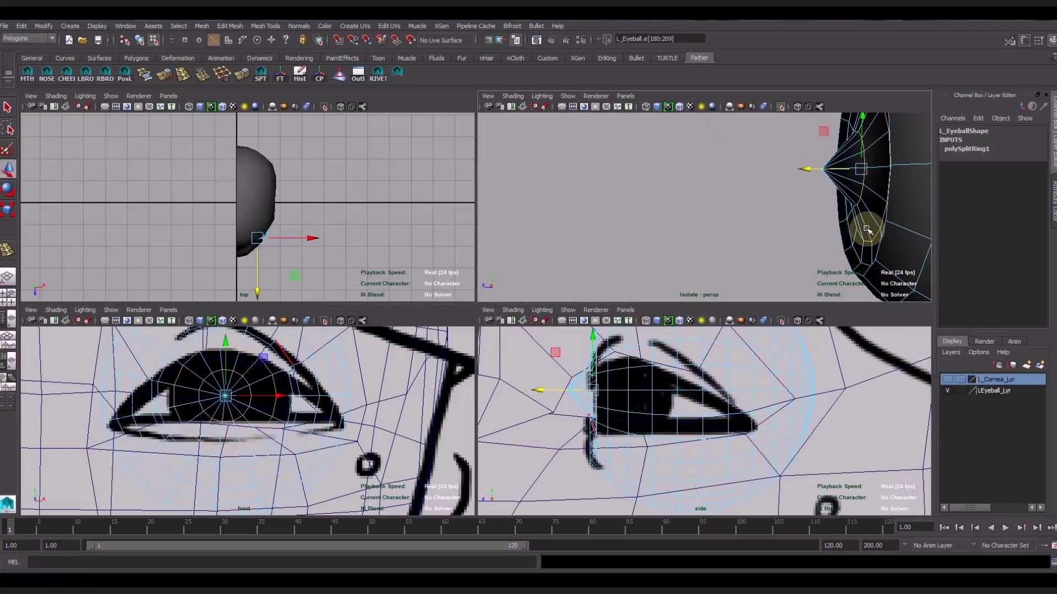
pyautogui.moveTo(537, 391); pyautogui.dragTo(548, 391)
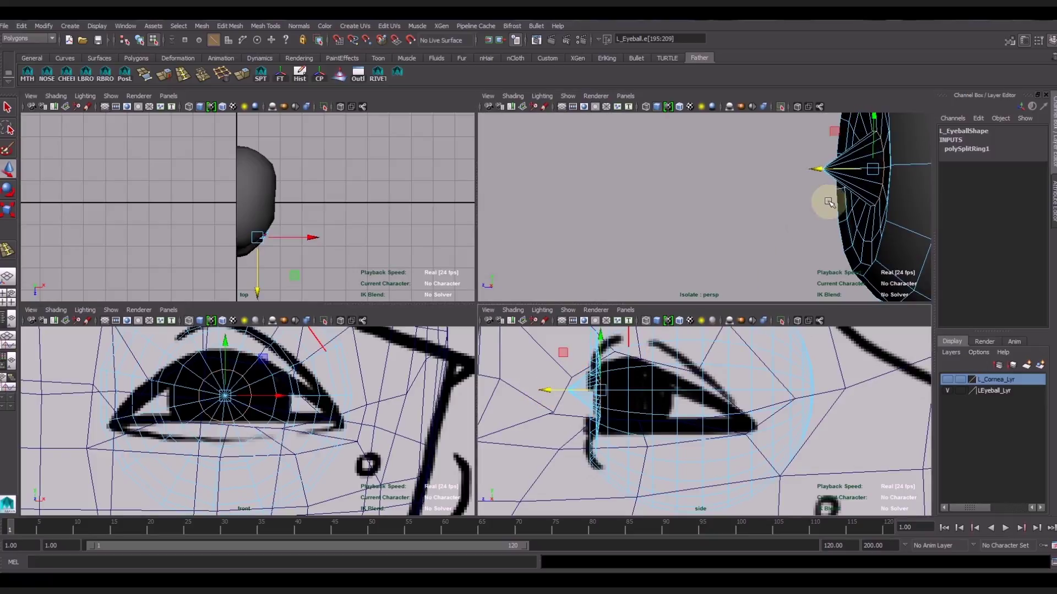
pyautogui.moveTo(852, 180); pyautogui.dragTo(815, 177, button='right')
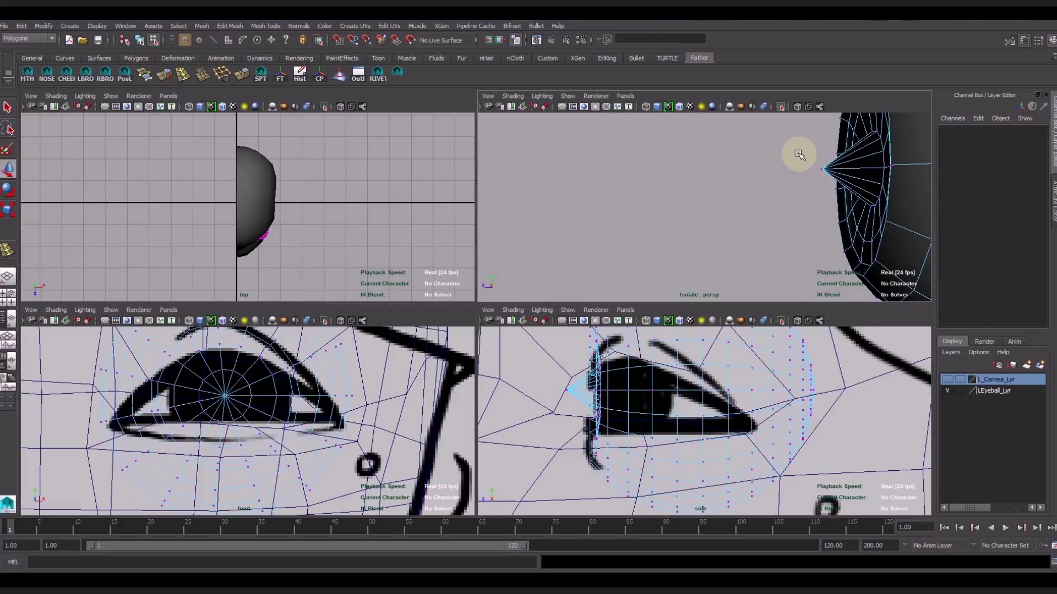
# Move the tip vertex back along Z, flattening the point into the eyeball
pyautogui.click(827, 169)
pyautogui.moveTo(785, 170); pyautogui.dragTo(815, 172)
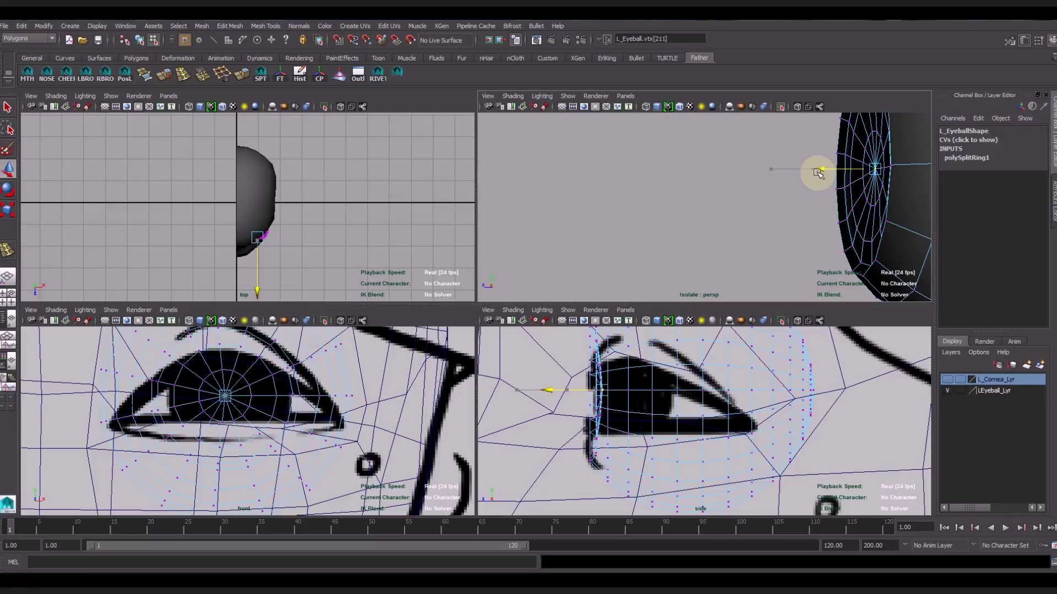
pyautogui.keyDown('alt'); pyautogui.moveTo(767, 189); pyautogui.dragTo(760, 198); pyautogui.keyUp('alt')
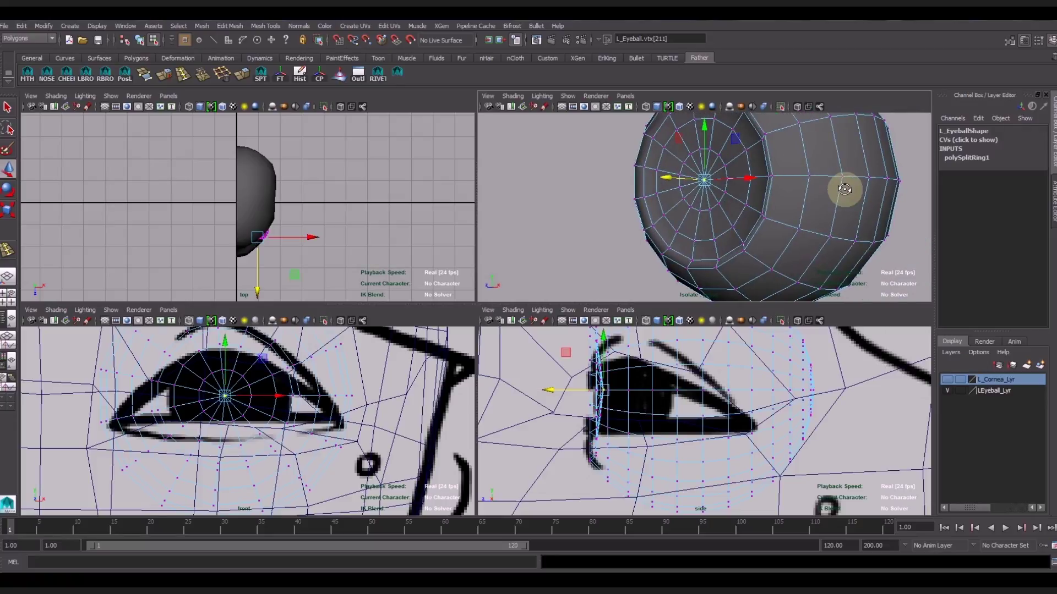
pyautogui.moveTo(759, 198); pyautogui.dragTo(771, 207, button='right')
# Preview the eyeball smoothed with 3 and orbit to inspect the recessed iris
pyautogui.click(771, 207)
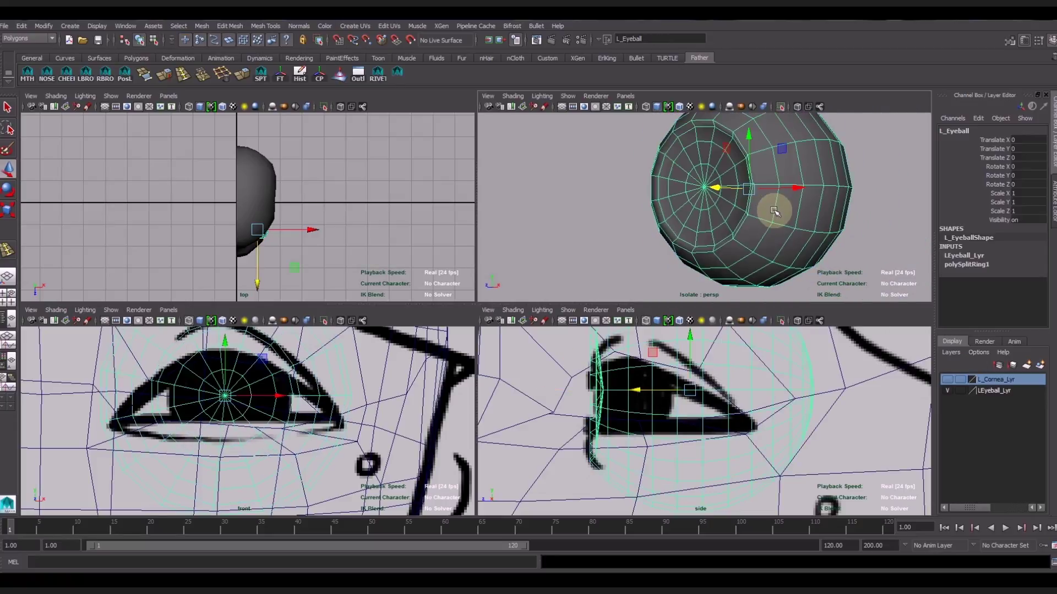
pyautogui.press('space')
pyautogui.press('f')
pyautogui.keyDown('alt'); pyautogui.moveTo(708, 331); pyautogui.dragTo(809, 300); pyautogui.keyUp('alt')
pyautogui.click(821, 352)
pyautogui.moveTo(821, 352)
pyautogui.keyDown('alt'); pyautogui.mouseDown()
pyautogui.moveTo(640, 359)
pyautogui.moveTo(620, 349)
pyautogui.mouseUp(); pyautogui.keyUp('alt')
pyautogui.click(475, 324)
pyautogui.press('3')
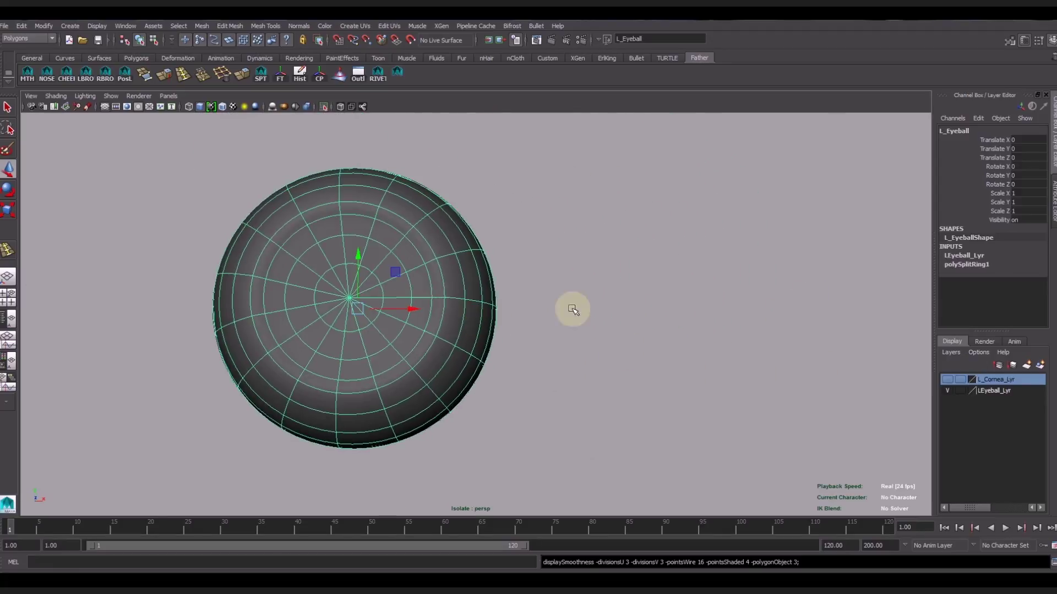
pyautogui.click(514, 294)
pyautogui.moveTo(513, 294)
pyautogui.keyDown('alt'); pyautogui.mouseDown()
pyautogui.moveTo(608, 295)
pyautogui.moveTo(521, 354)
pyautogui.moveTo(474, 347)
pyautogui.moveTo(521, 338)
pyautogui.mouseUp(); pyautogui.keyUp('alt')
# Convert the inner iris edge loops to vertices and nudge them along the eye's axis
pyautogui.click(594, 300)
pyautogui.moveTo(603, 266)
pyautogui.keyDown('alt'); pyautogui.mouseDown(button='right')
pyautogui.moveTo(653, 288)
pyautogui.moveTo(653, 254)
pyautogui.mouseUp(button='right'); pyautogui.keyUp('alt')
pyautogui.doubleClick(674, 238)
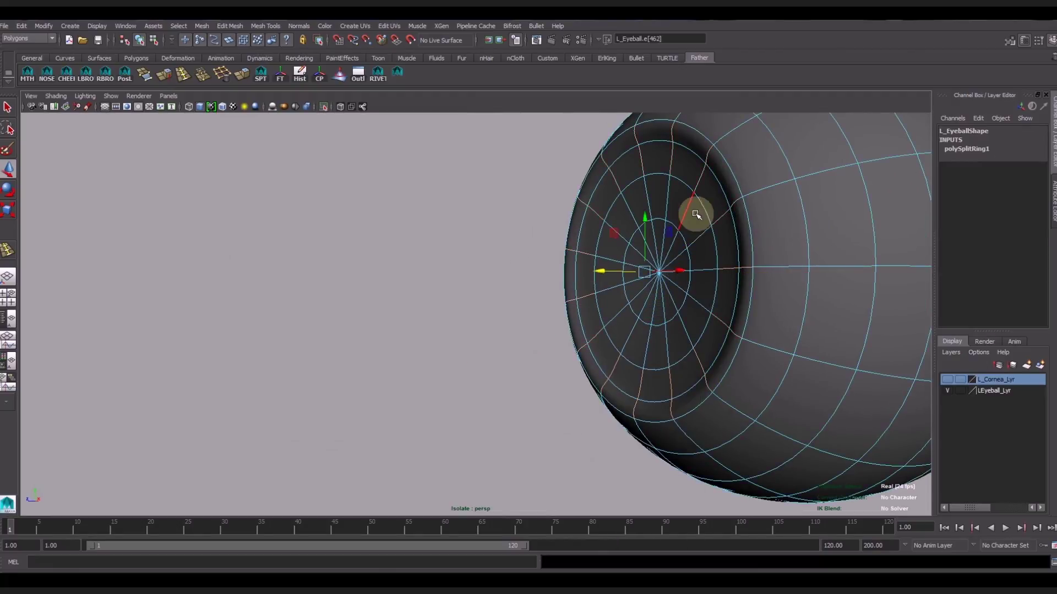
pyautogui.click(714, 184)
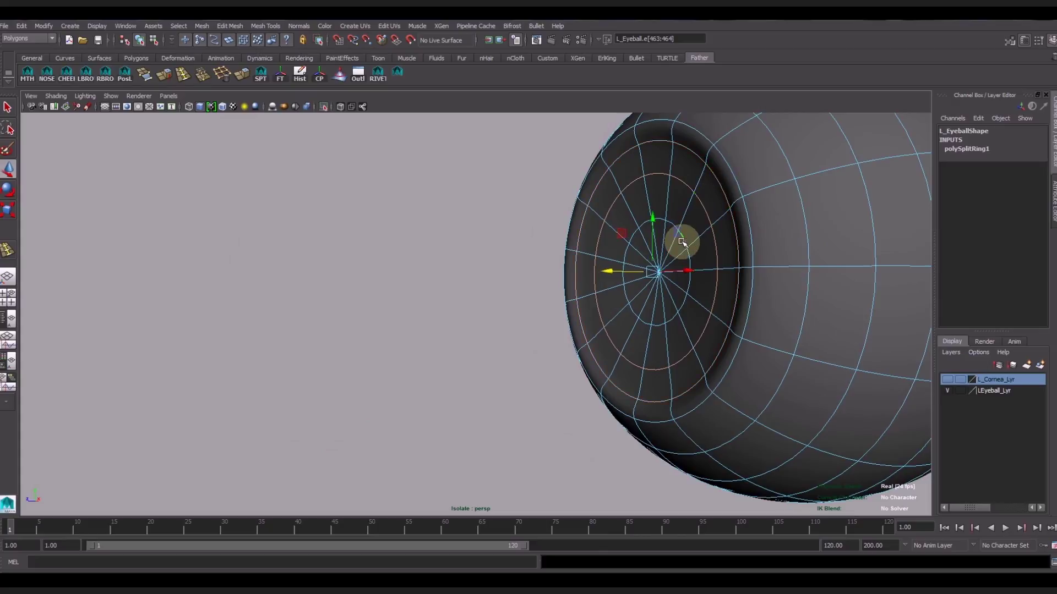
pyautogui.keyDown('shift'); pyautogui.moveTo(683, 247); pyautogui.dragTo(607, 246, button='right'); pyautogui.keyUp('shift')
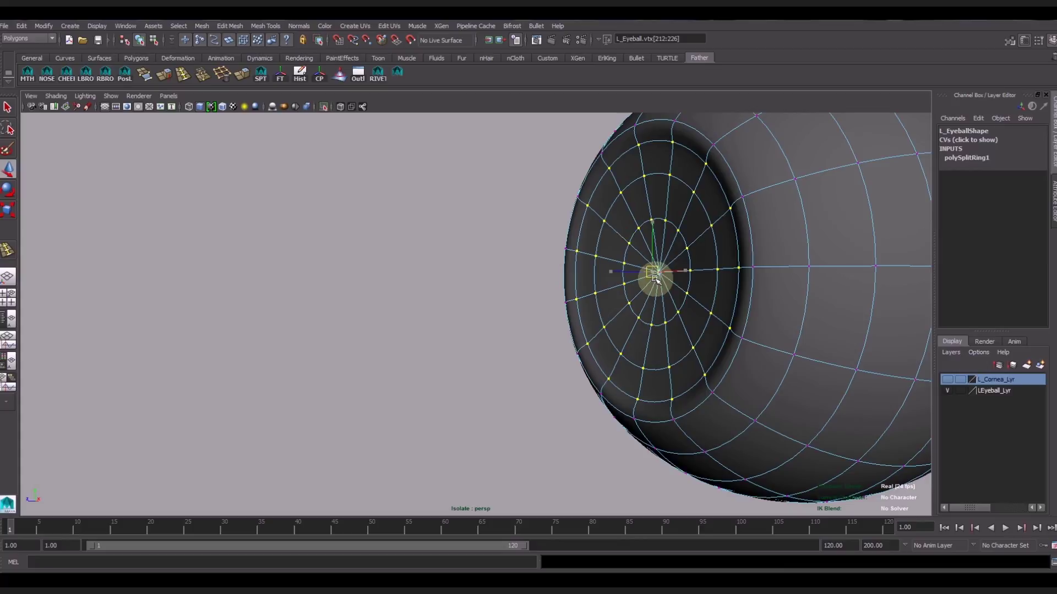
pyautogui.moveTo(613, 273); pyautogui.dragTo(621, 275)
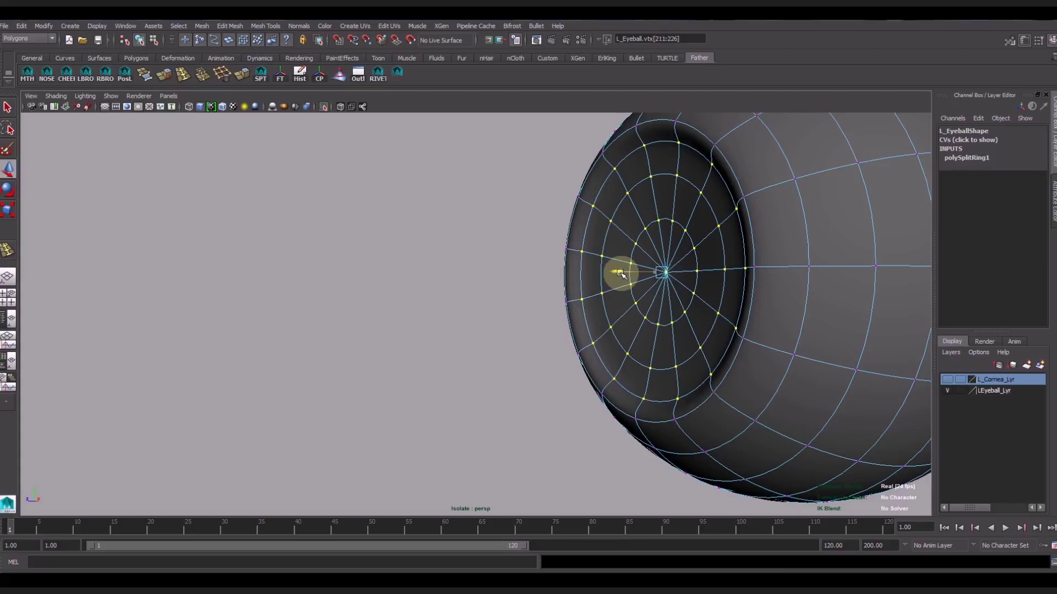
pyautogui.moveTo(660, 144)
pyautogui.keyDown('shift'); pyautogui.mouseDown(button='right')
pyautogui.moveTo(647, 175)
pyautogui.moveTo(627, 174)
pyautogui.mouseUp(button='right'); pyautogui.keyUp('shift')
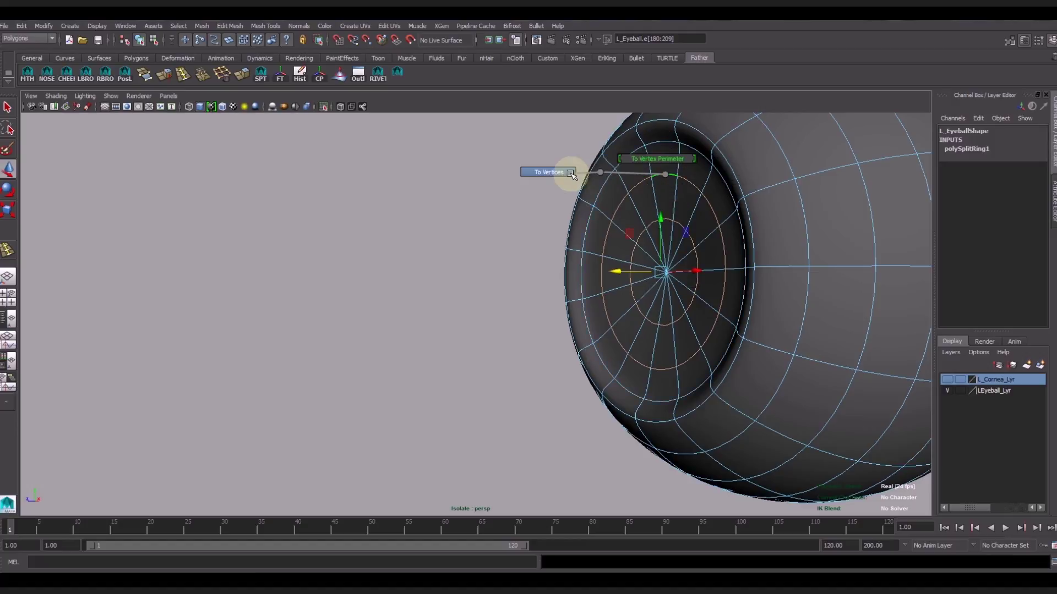
# Orbit around the eyeball to inspect the reshaped iris dish
pyautogui.moveTo(620, 276)
pyautogui.keyDown('alt'); pyautogui.mouseDown()
pyautogui.moveTo(682, 335)
pyautogui.moveTo(695, 327)
pyautogui.moveTo(632, 319)
pyautogui.moveTo(672, 276)
pyautogui.mouseUp(); pyautogui.keyUp('alt')
pyautogui.moveTo(704, 237); pyautogui.dragTo(732, 228, button='right')
pyautogui.click(732, 227)
pyautogui.click(556, 342)
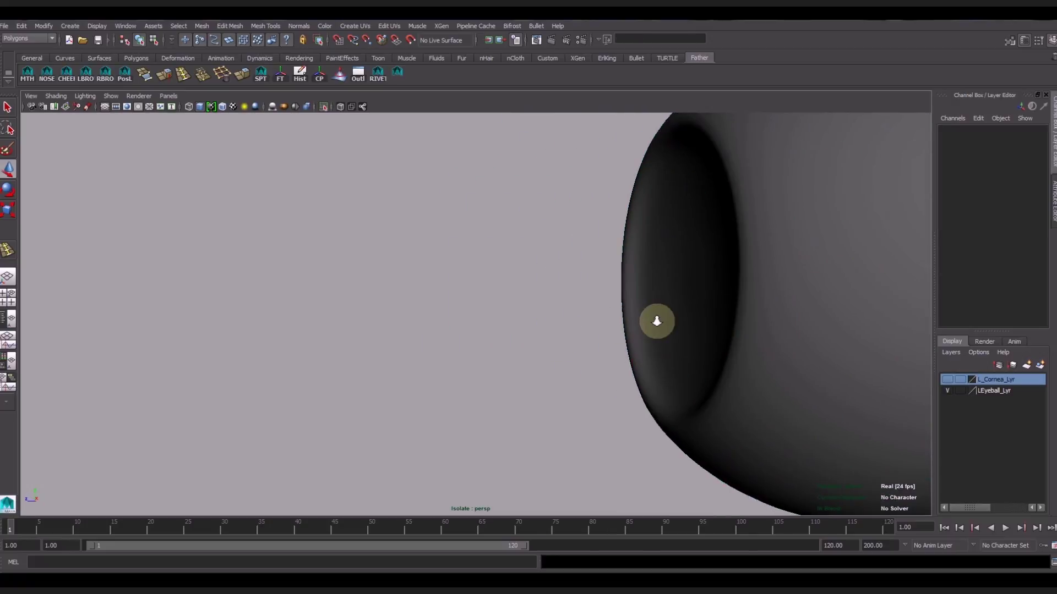
pyautogui.scroll(-5, 656, 320)
pyautogui.keyDown('alt'); pyautogui.moveTo(554, 307); pyautogui.dragTo(580, 301); pyautogui.keyUp('alt')
pyautogui.click(529, 286)
# Turn off the smooth preview with 1 and return to the four-view layout
pyautogui.scroll(3, 545, 319)
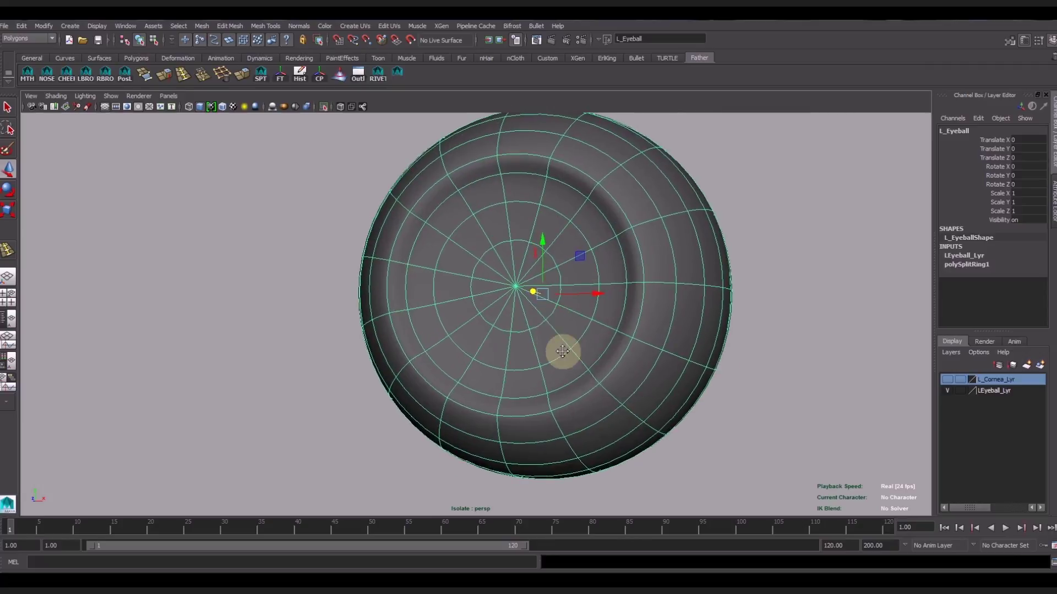
pyautogui.scroll(1, 564, 355)
pyautogui.press('1')
pyautogui.moveTo(580, 316)
pyautogui.keyDown('alt'); pyautogui.mouseDown()
pyautogui.moveTo(531, 325)
pyautogui.moveTo(559, 325)
pyautogui.moveTo(533, 208)
pyautogui.mouseUp(); pyautogui.keyUp('alt')
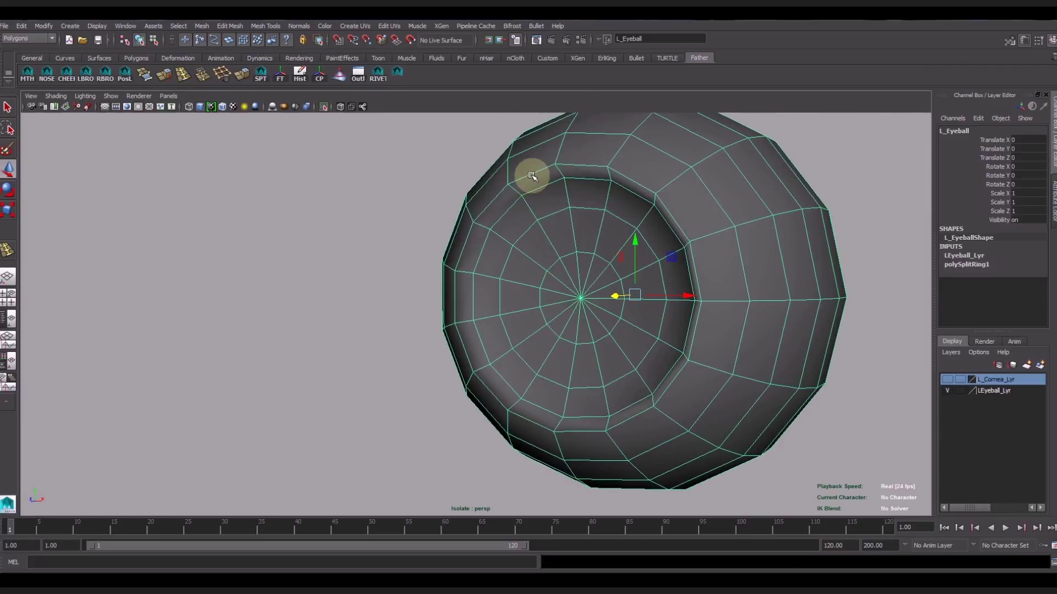
pyautogui.press('F10')
pyautogui.click(533, 172)
pyautogui.press('space')
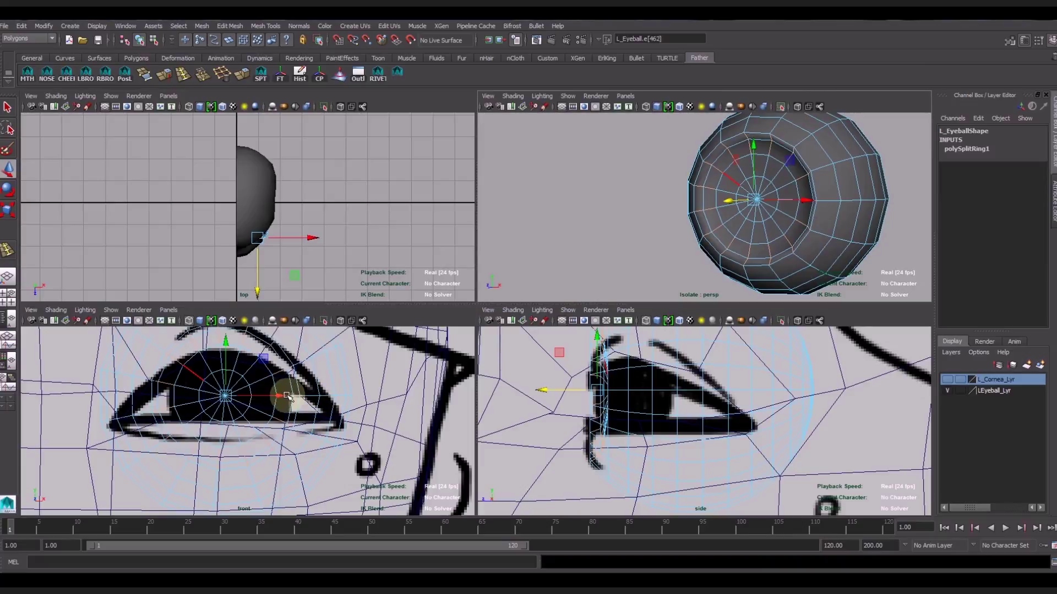
# Select the iris edge loop and insert two more edge loops around the iris
pyautogui.scroll(3, 290, 390)
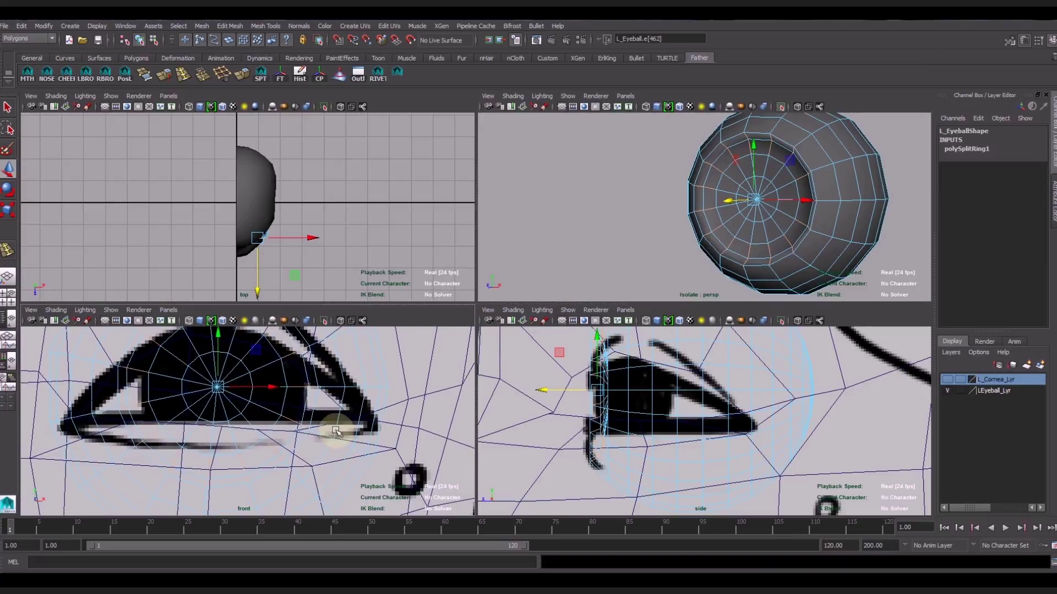
pyautogui.doubleClick(301, 409)
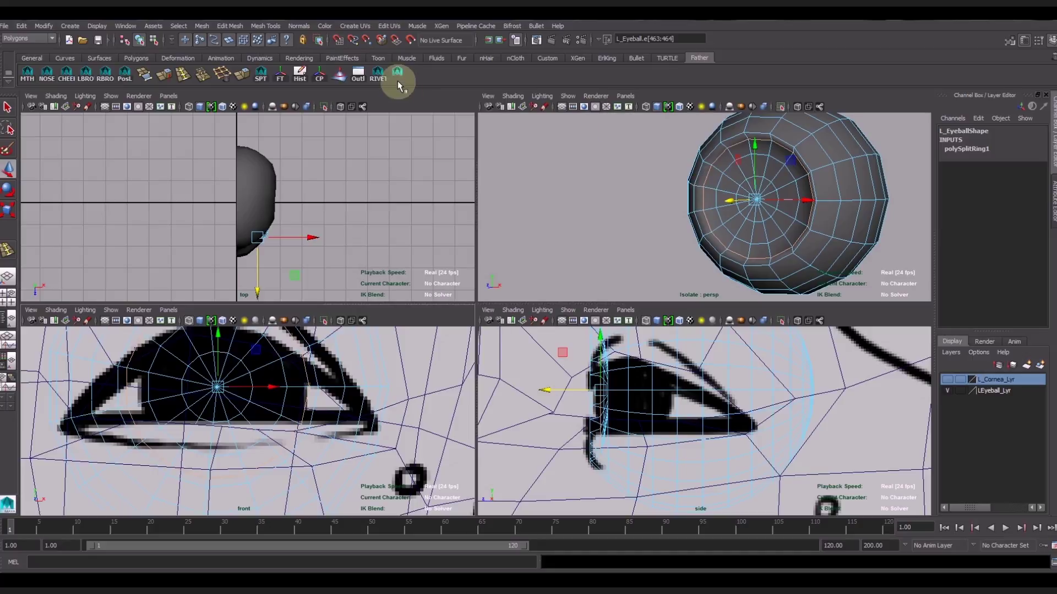
pyautogui.click(186, 82)
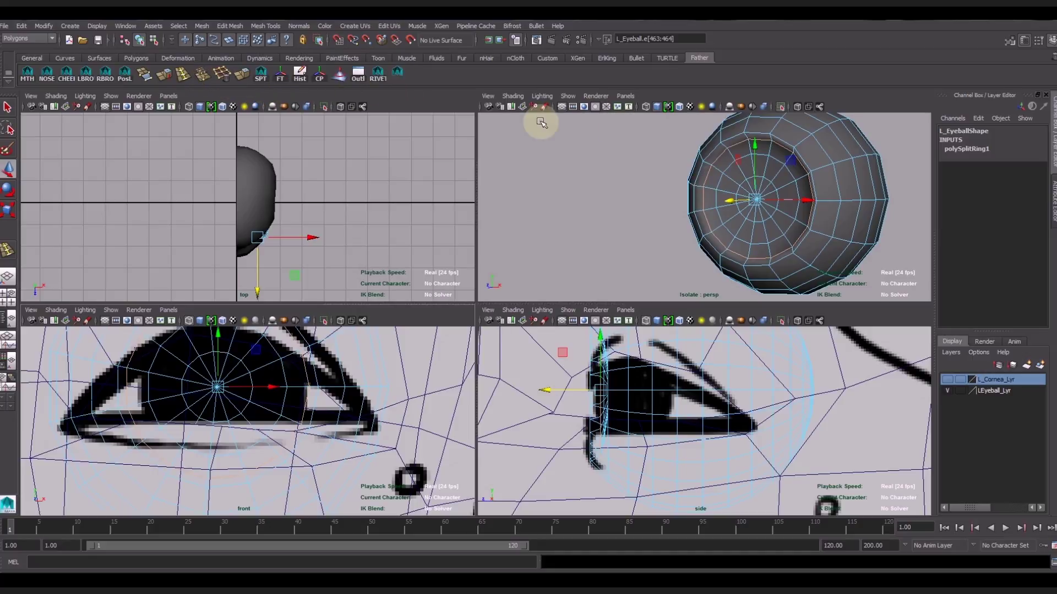
pyautogui.click(751, 141)
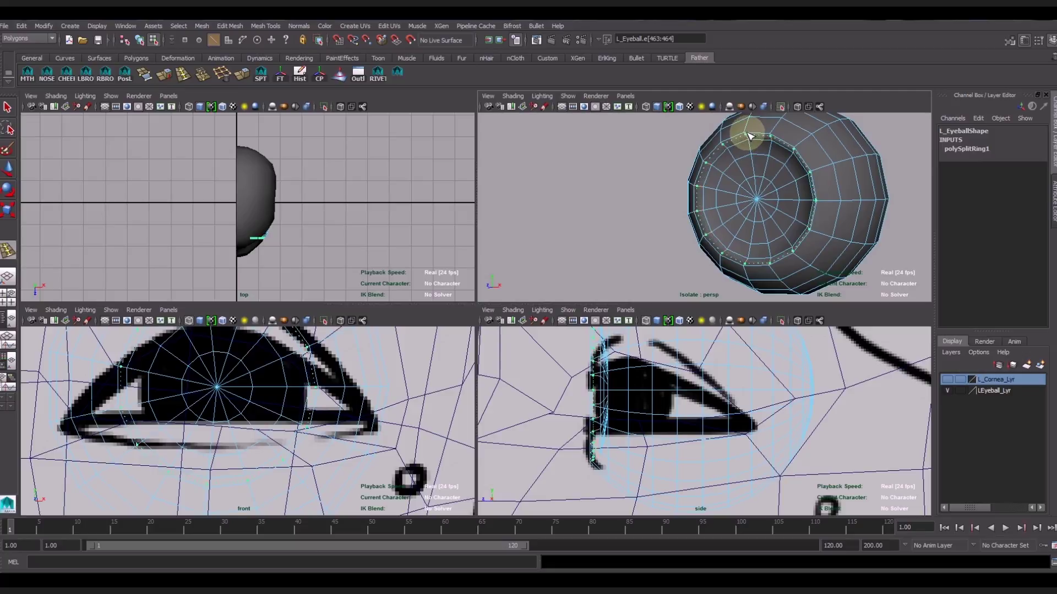
pyautogui.click(751, 137)
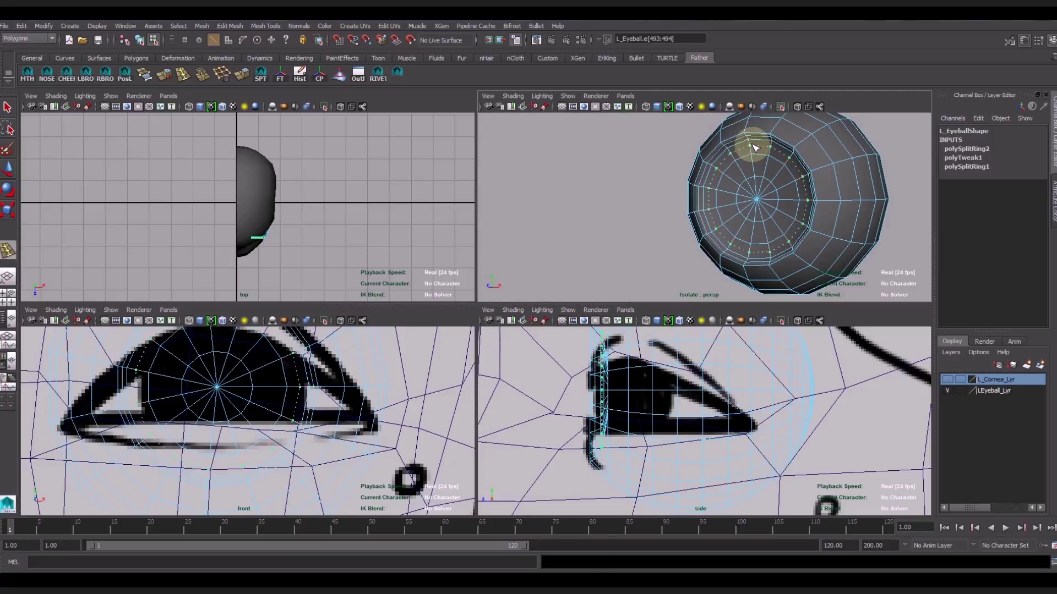
pyautogui.click(754, 144)
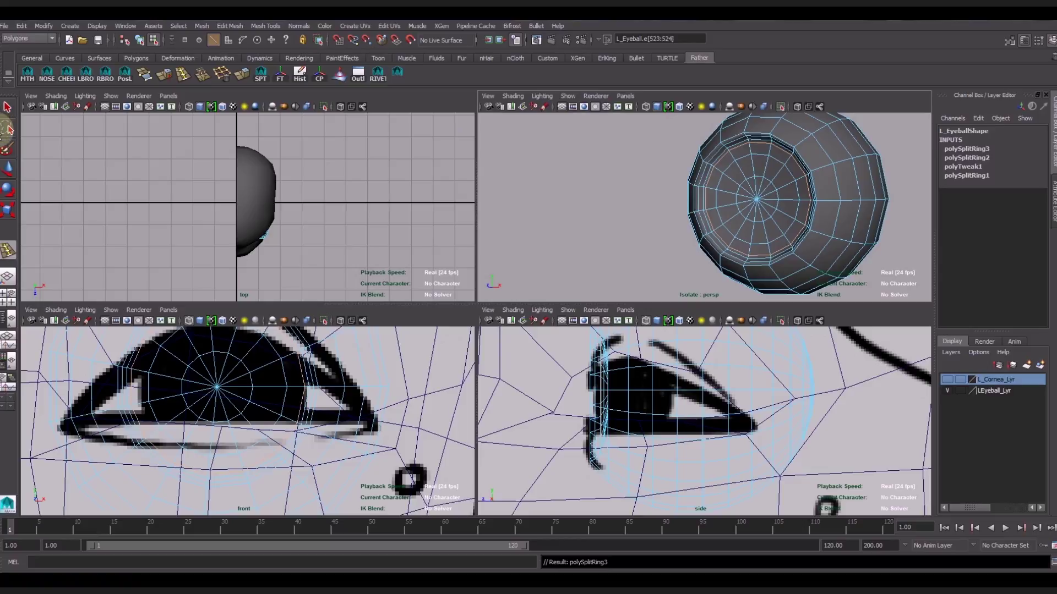
pyautogui.click(15, 170)
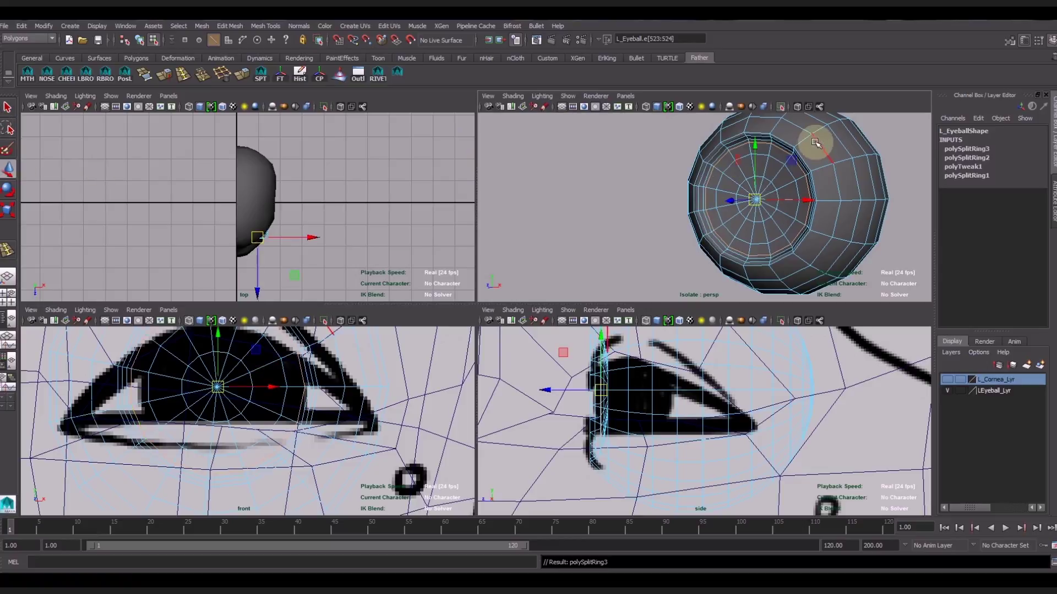
pyautogui.moveTo(814, 142); pyautogui.dragTo(833, 138, button='right')
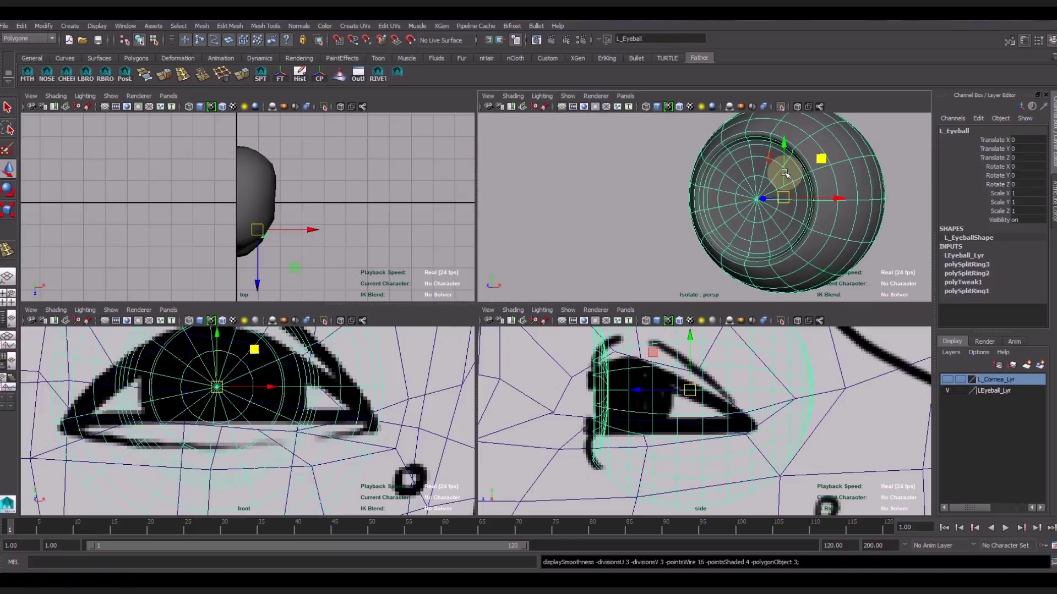
# Select one iris edge loop on the eyeball and delete it
pyautogui.click(613, 190)
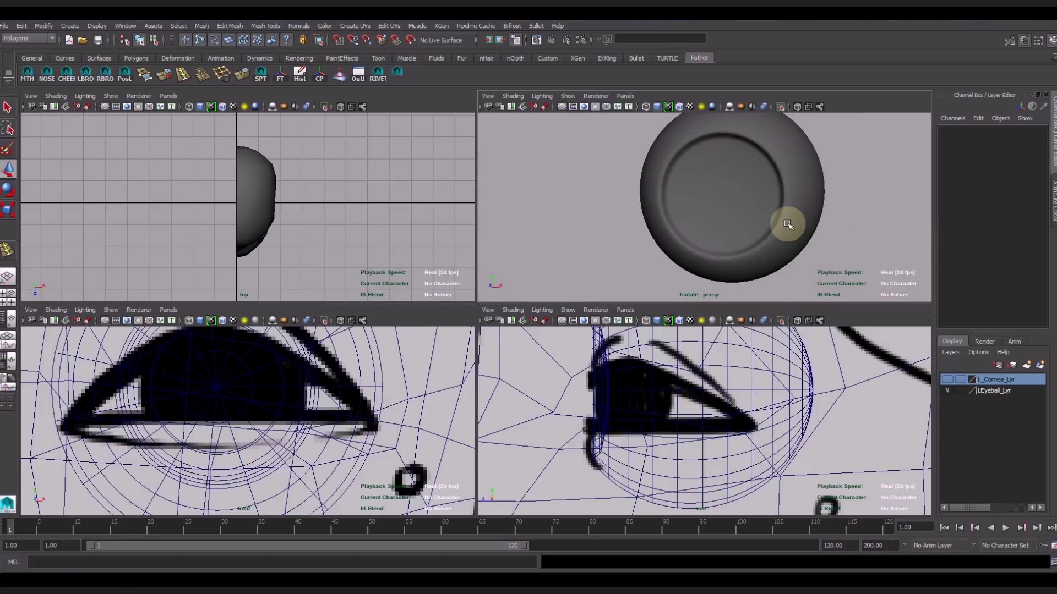
pyautogui.click(788, 224)
pyautogui.scroll(3, 766, 198)
pyautogui.rightClick(665, 165)
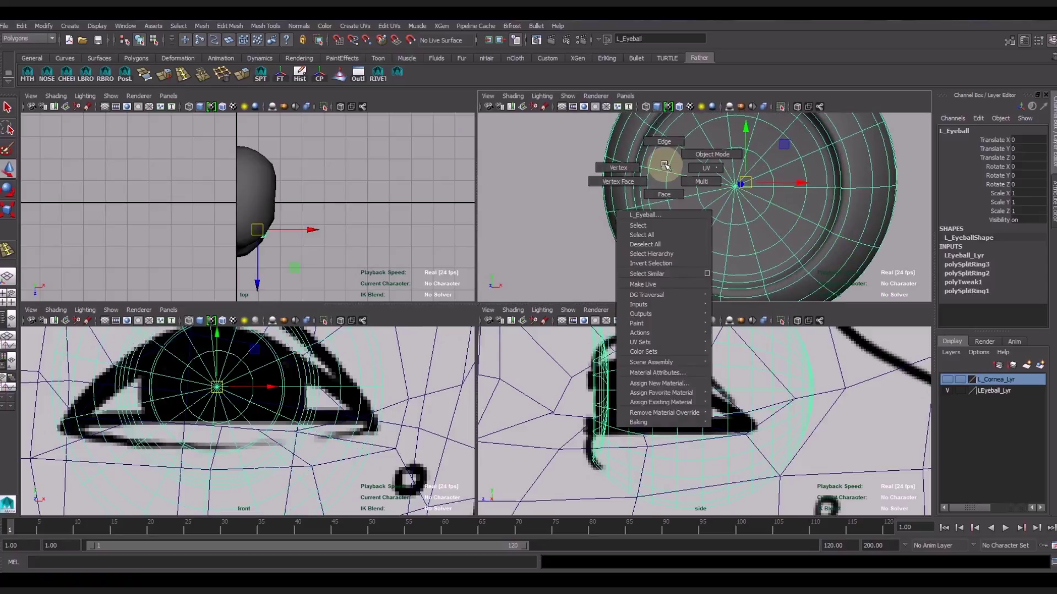
pyautogui.click(665, 142)
pyautogui.click(651, 163)
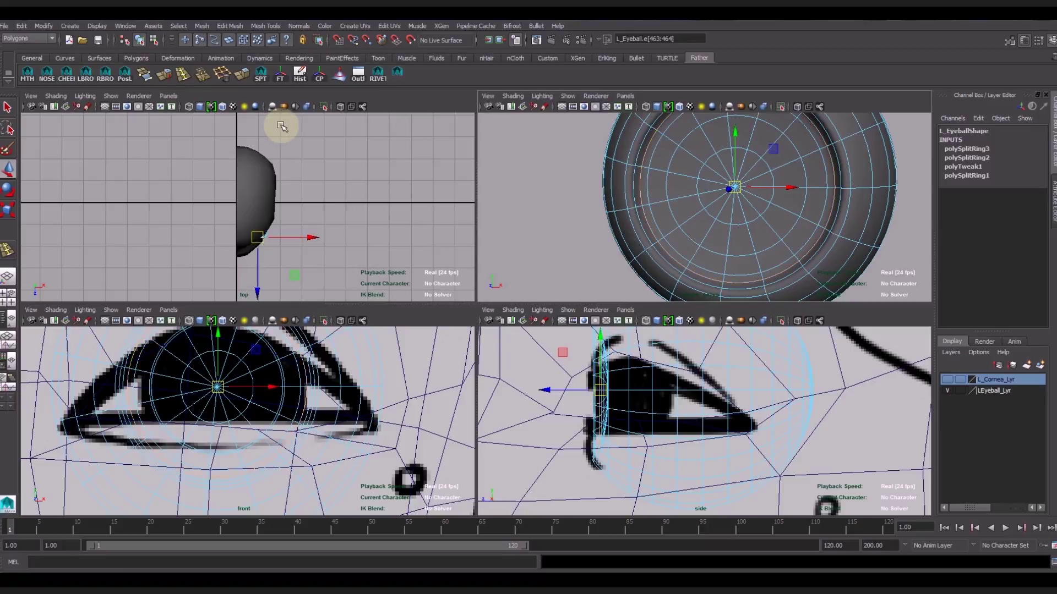
pyautogui.click(222, 73)
# Return the eyeball to Object Mode and maximize the perspective view
pyautogui.rightClick(684, 177)
pyautogui.click(689, 180)
pyautogui.click(646, 186)
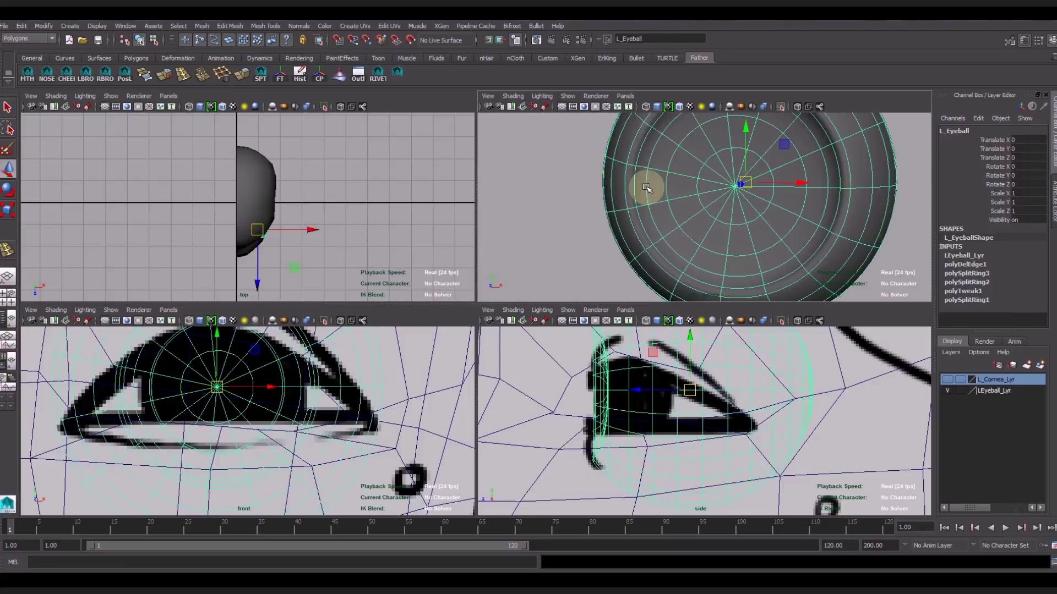
pyautogui.click(547, 173)
pyautogui.press('space')
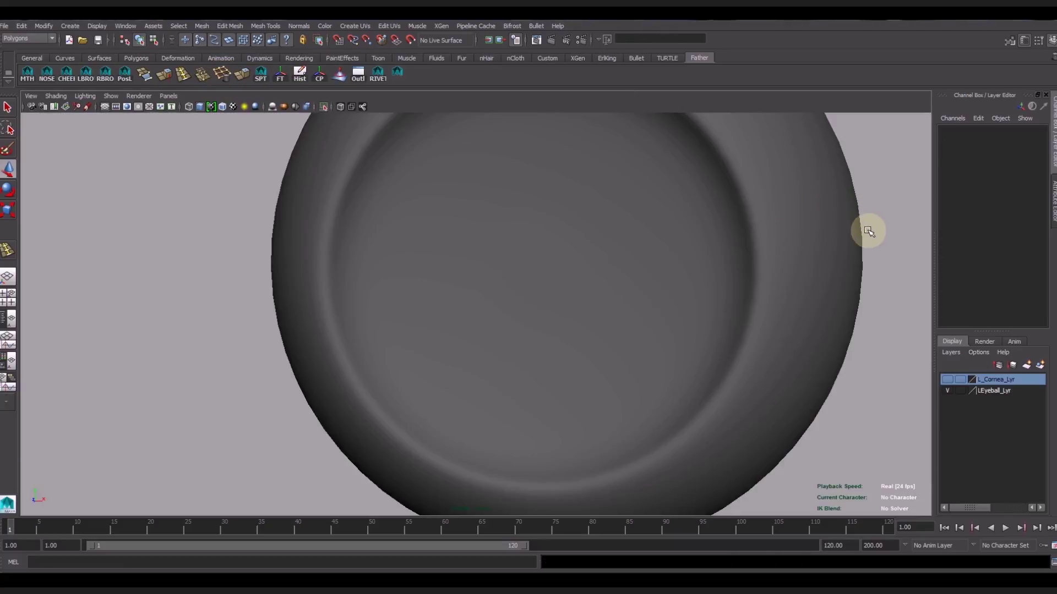
# Make L_Cornea_Lyr visible, toggle the eyeball layer, and turn off view isolation
pyautogui.keyDown('alt'); pyautogui.moveTo(836, 208); pyautogui.dragTo(448, 236, button='right'); pyautogui.keyUp('alt')
pyautogui.moveTo(673, 283)
pyautogui.keyDown('alt'); pyautogui.mouseDown()
pyautogui.moveTo(543, 345)
pyautogui.moveTo(748, 335)
pyautogui.moveTo(606, 333)
pyautogui.mouseUp(); pyautogui.keyUp('alt')
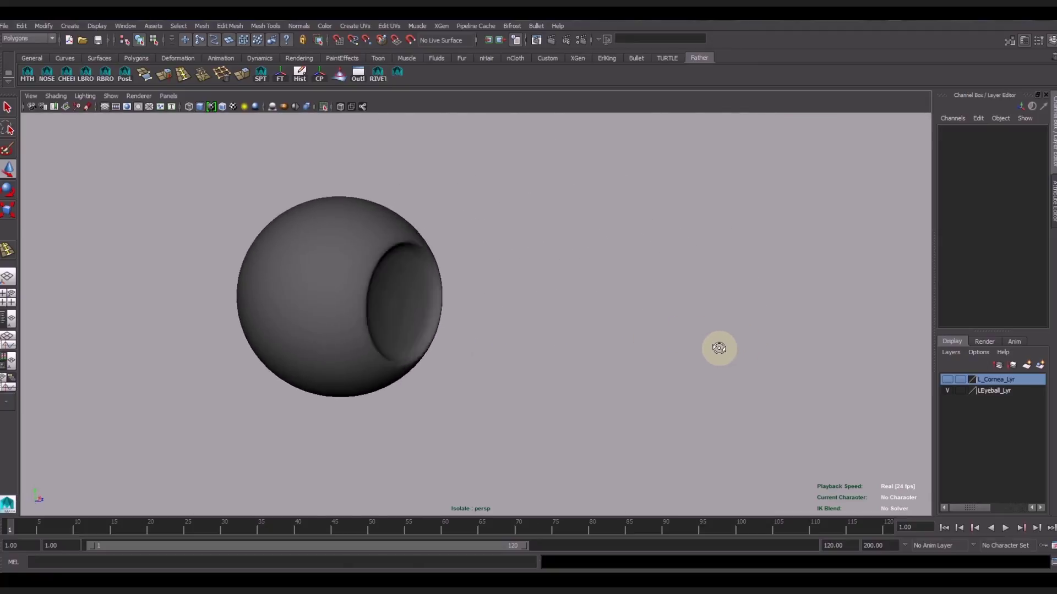
pyautogui.click(605, 333)
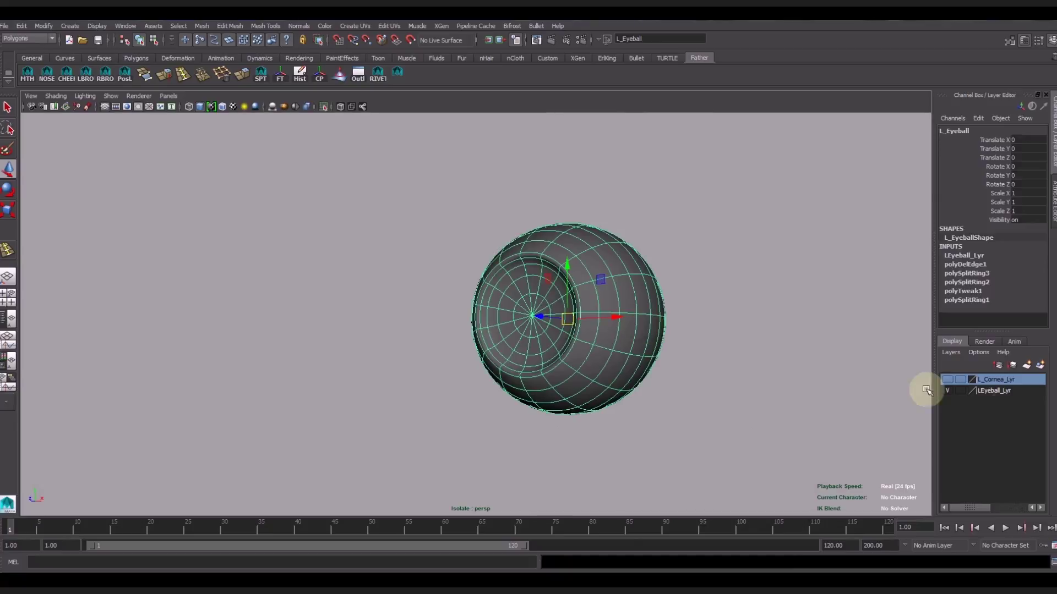
pyautogui.click(947, 379)
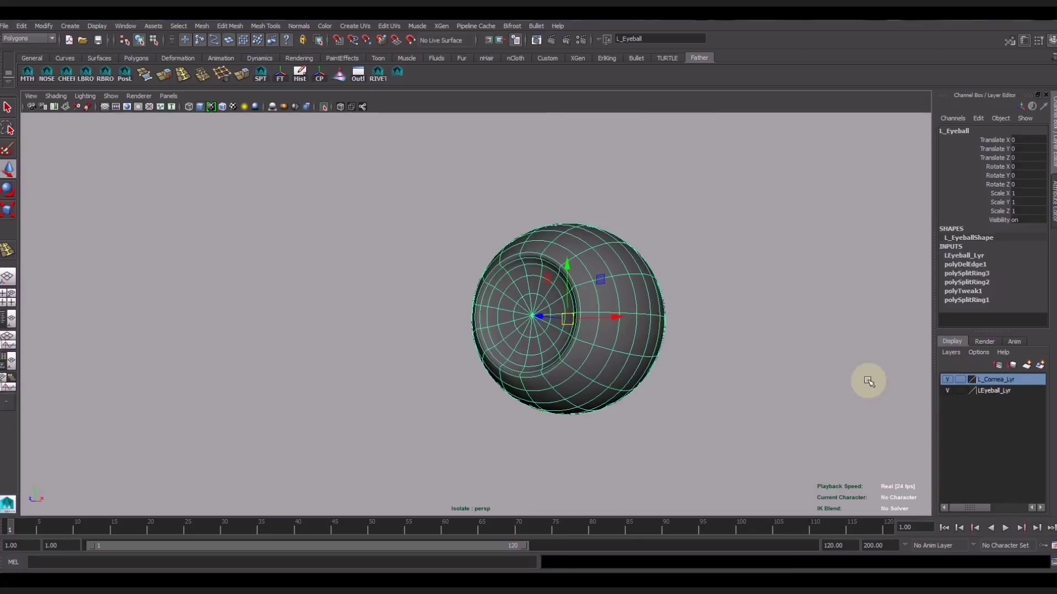
pyautogui.click(824, 397)
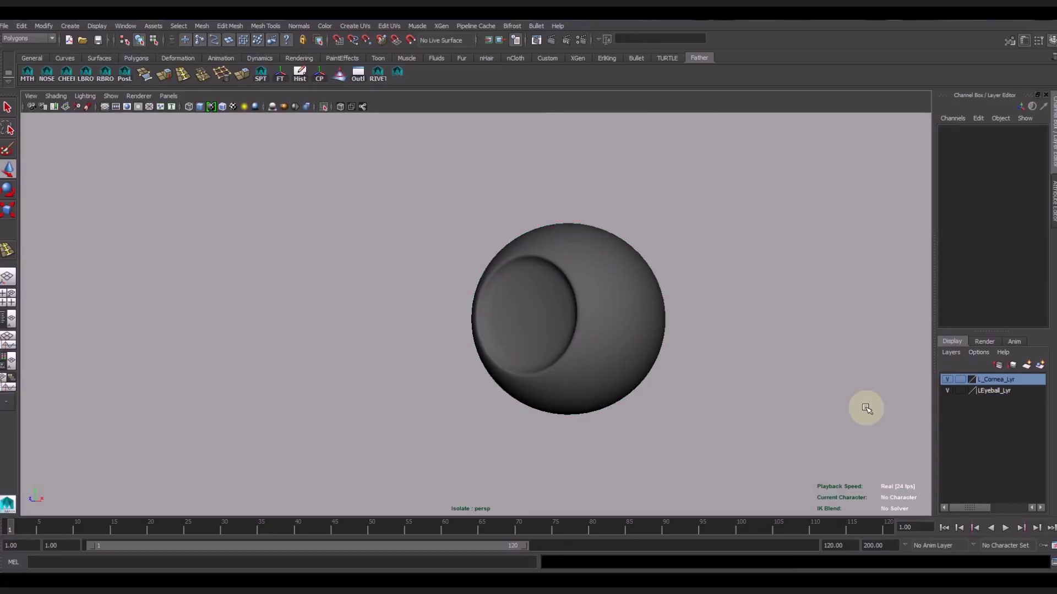
pyautogui.click(947, 392)
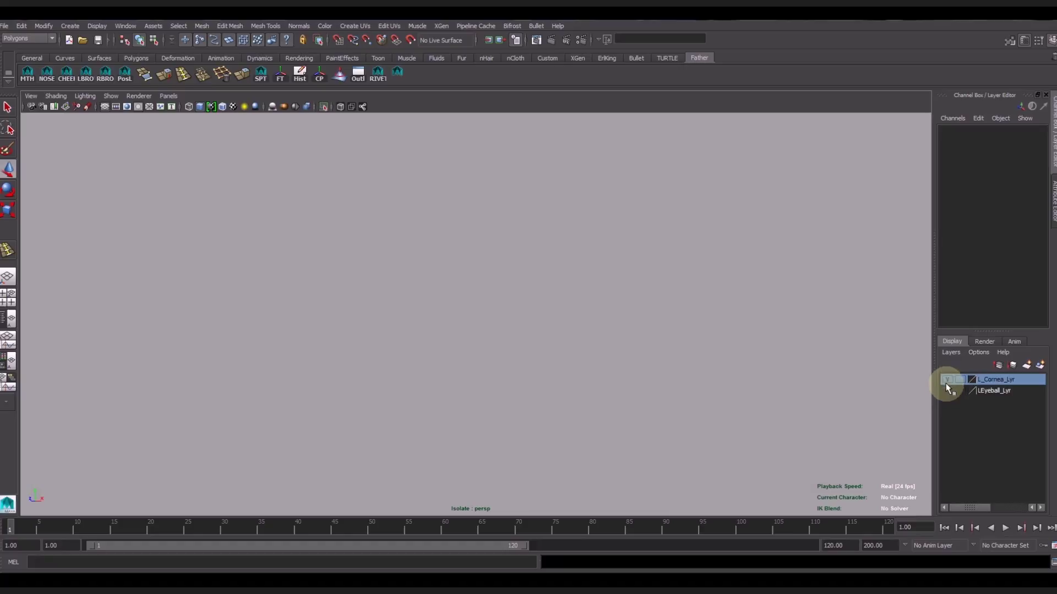
pyautogui.click(106, 97)
pyautogui.moveTo(136, 111)
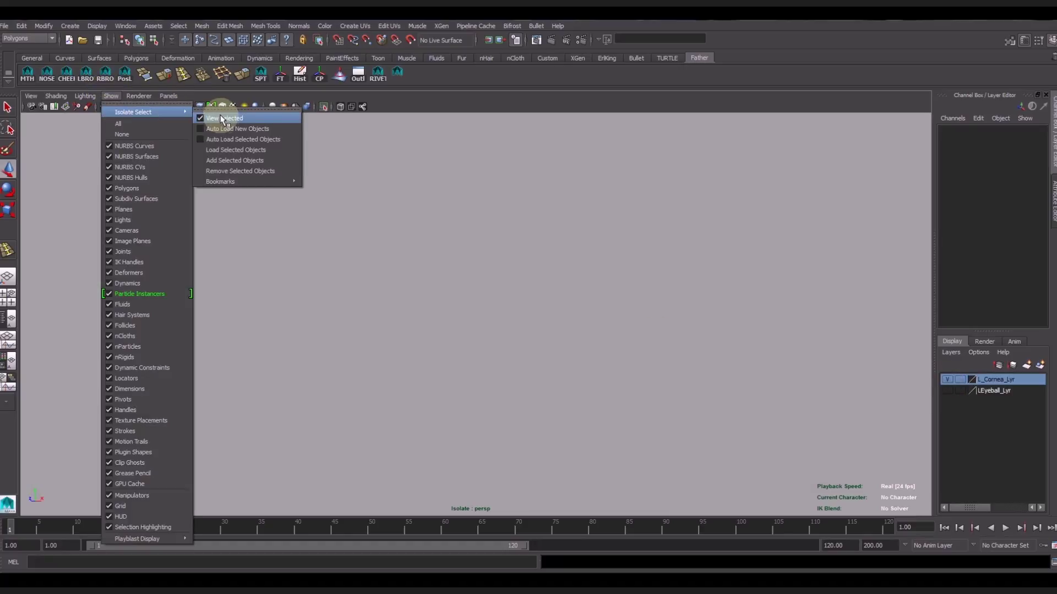
pyautogui.click(219, 116)
pyautogui.click(951, 392)
# Isolate the cornea sphere L_Eyeball1 in the perspective view and restore four views
pyautogui.click(624, 353)
pyautogui.keyDown('shift'); pyautogui.click(457, 318); pyautogui.keyUp('shift')
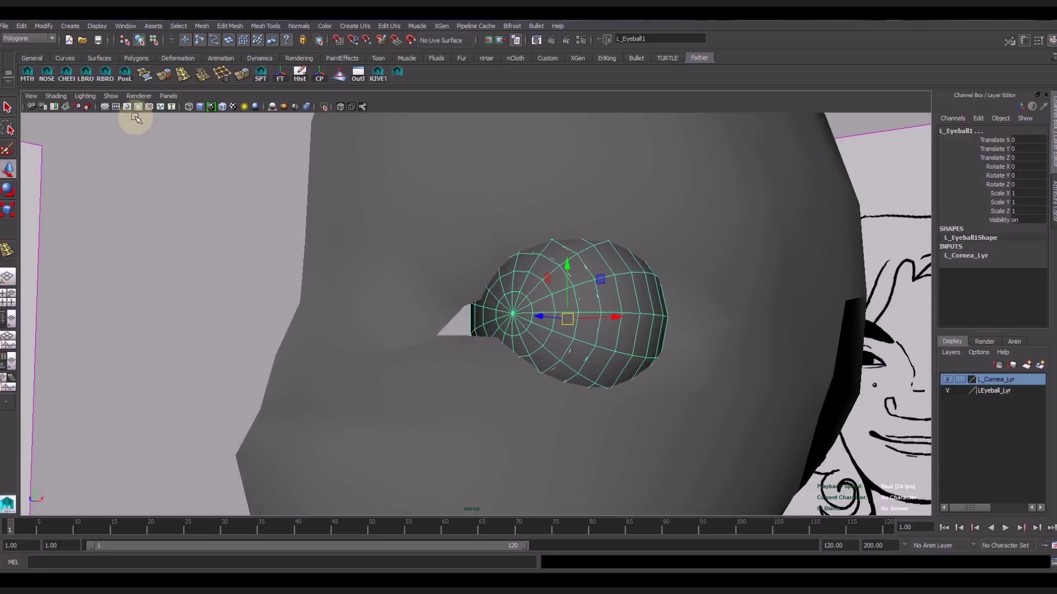
pyautogui.click(115, 95)
pyautogui.moveTo(136, 111)
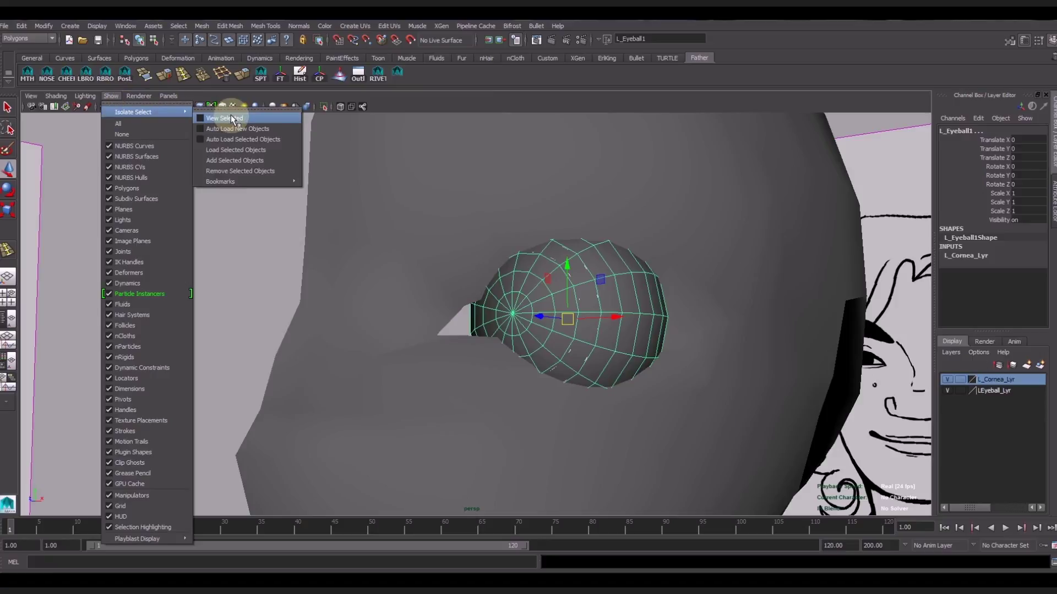
pyautogui.click(231, 119)
pyautogui.click(310, 255)
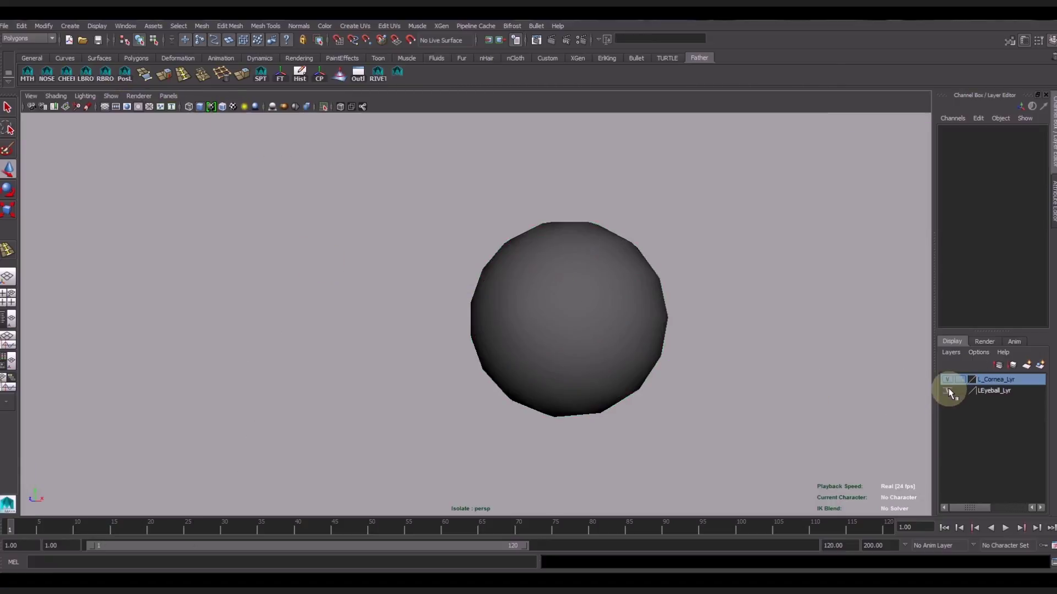
pyautogui.click(659, 339)
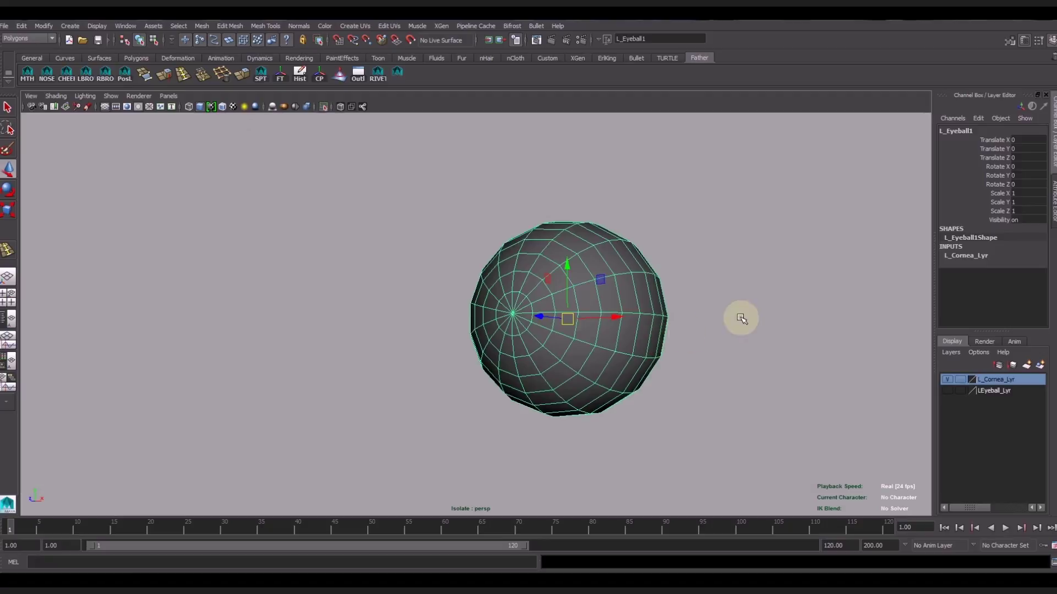
pyautogui.keyDown('alt'); pyautogui.moveTo(739, 317); pyautogui.dragTo(668, 324); pyautogui.keyUp('alt')
pyautogui.click(947, 390)
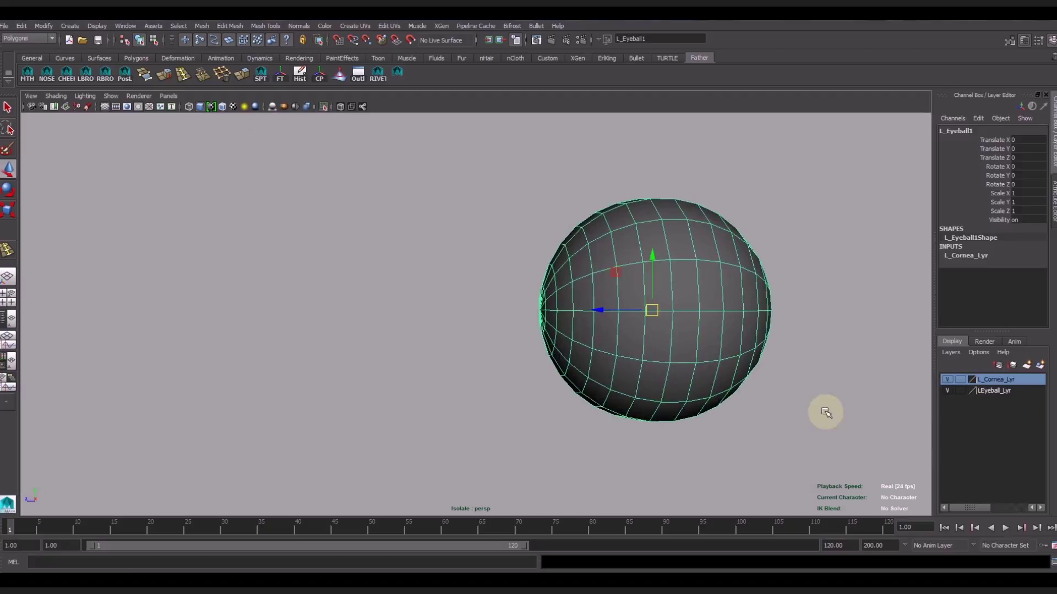
pyautogui.press('space')
pyautogui.press('space')
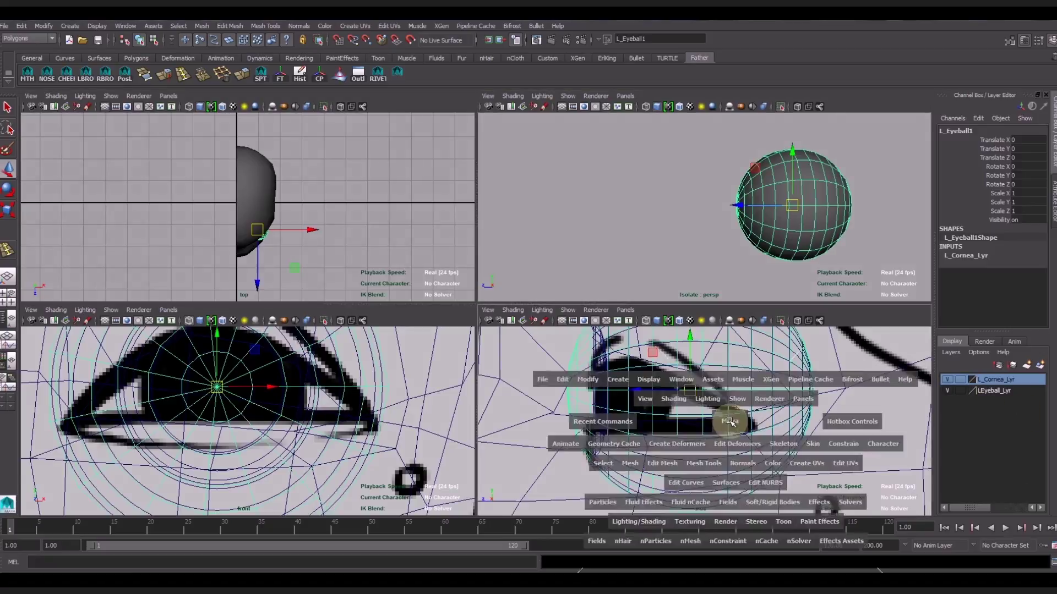
# Scale the cornea sphere up slightly and insert an edge loop near its front
pyautogui.scroll(-3, 622, 326)
pyautogui.scroll(5, 637, 334)
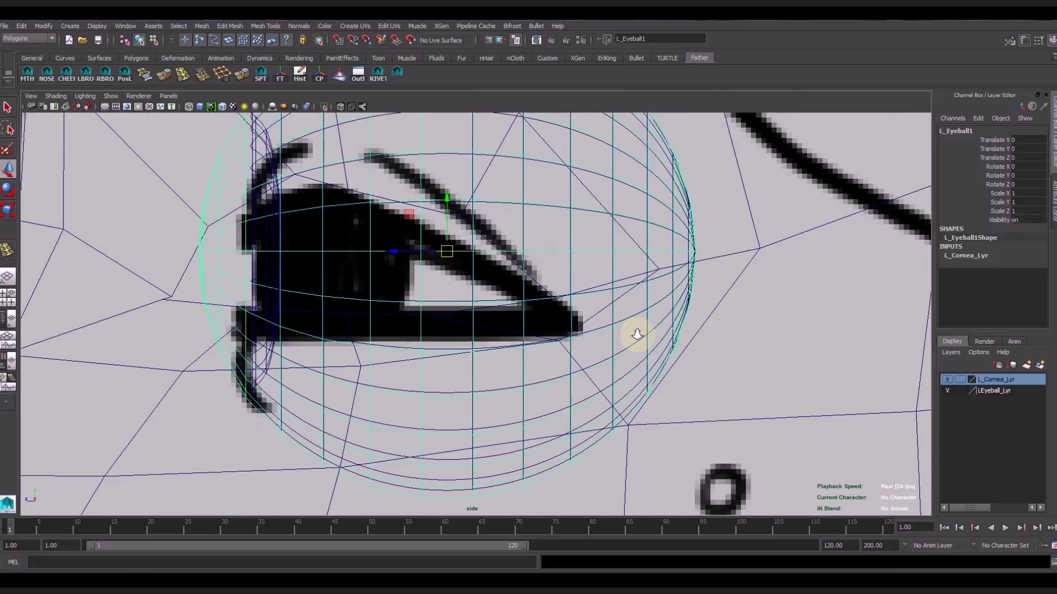
pyautogui.moveTo(584, 321)
pyautogui.keyDown('alt'); pyautogui.mouseDown(button='middle')
pyautogui.moveTo(608, 326)
pyautogui.moveTo(649, 368)
pyautogui.mouseUp(button='middle'); pyautogui.keyUp('alt')
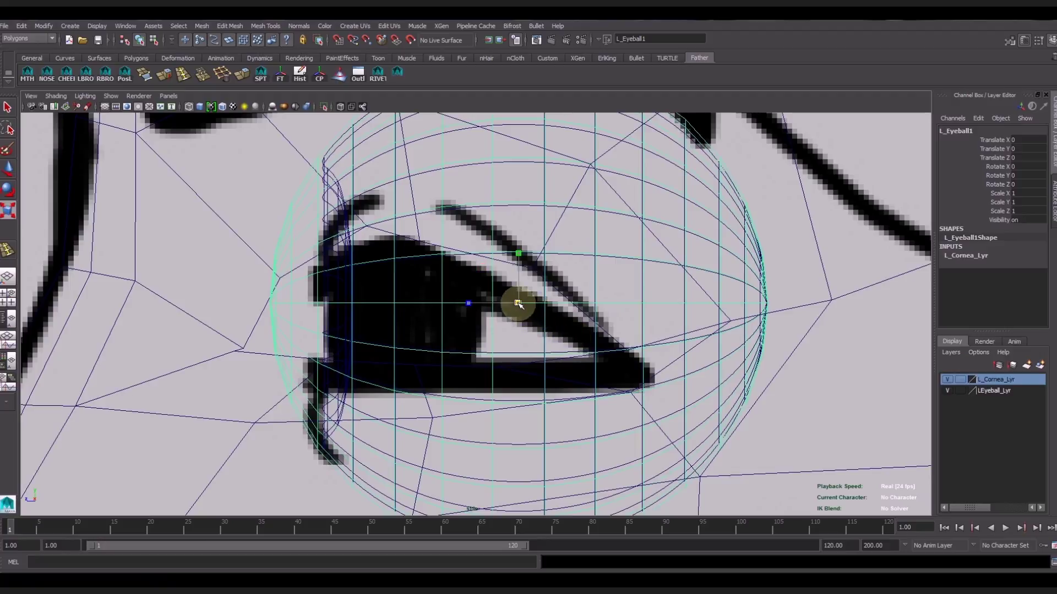
pyautogui.moveTo(517, 303); pyautogui.dragTo(519, 304)
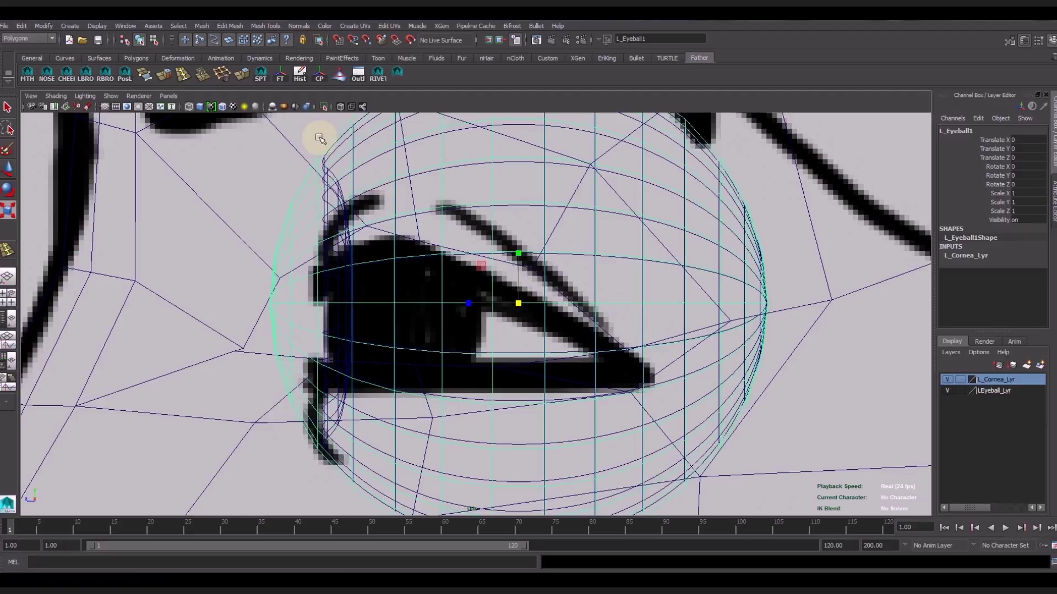
pyautogui.click(234, 124)
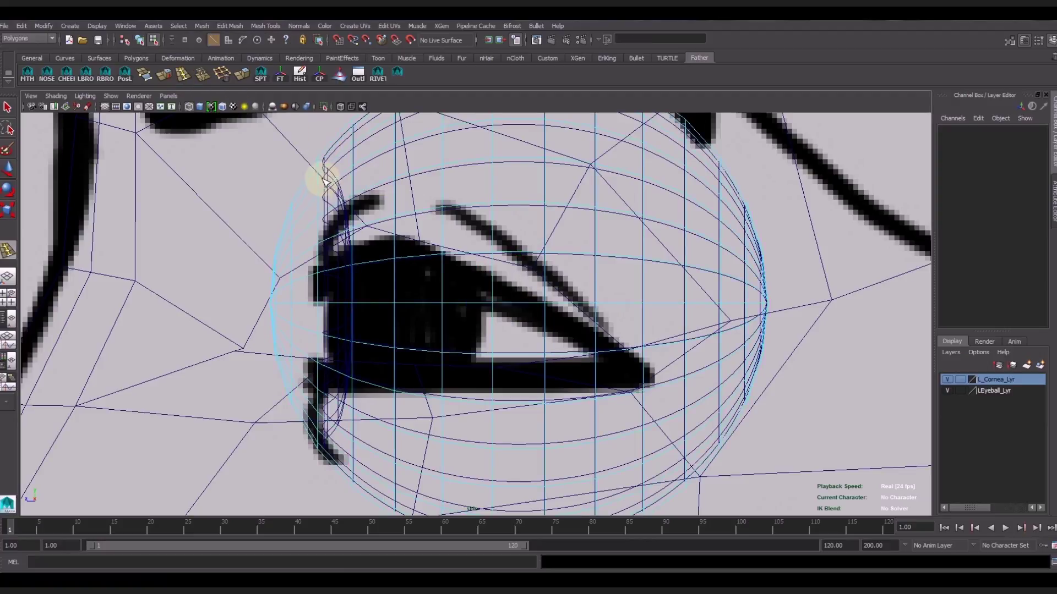
pyautogui.doubleClick(325, 175)
pyautogui.click(324, 175)
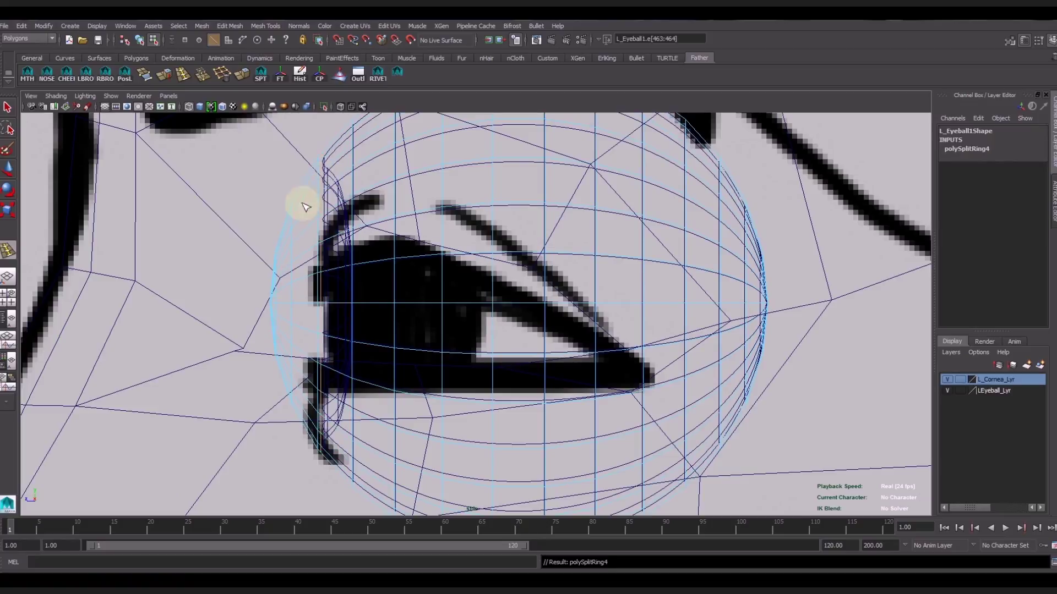
pyautogui.click(9, 172)
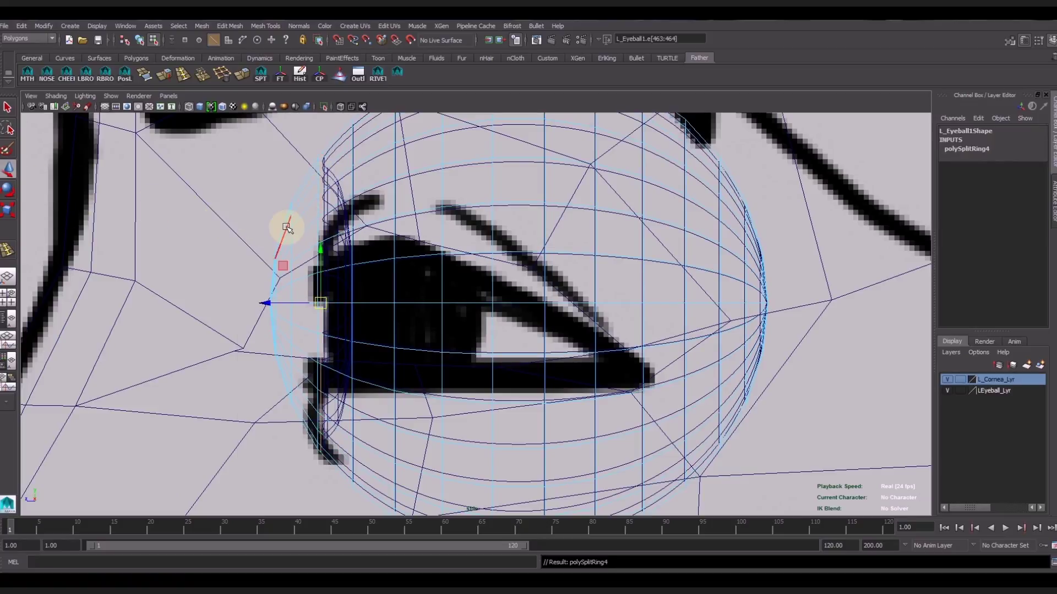
# Box-select the outer vertex ring at the eyeball's front and view it in four views
pyautogui.moveTo(286, 228); pyautogui.dragTo(256, 220, button='right')
pyautogui.moveTo(246, 150); pyautogui.dragTo(297, 444)
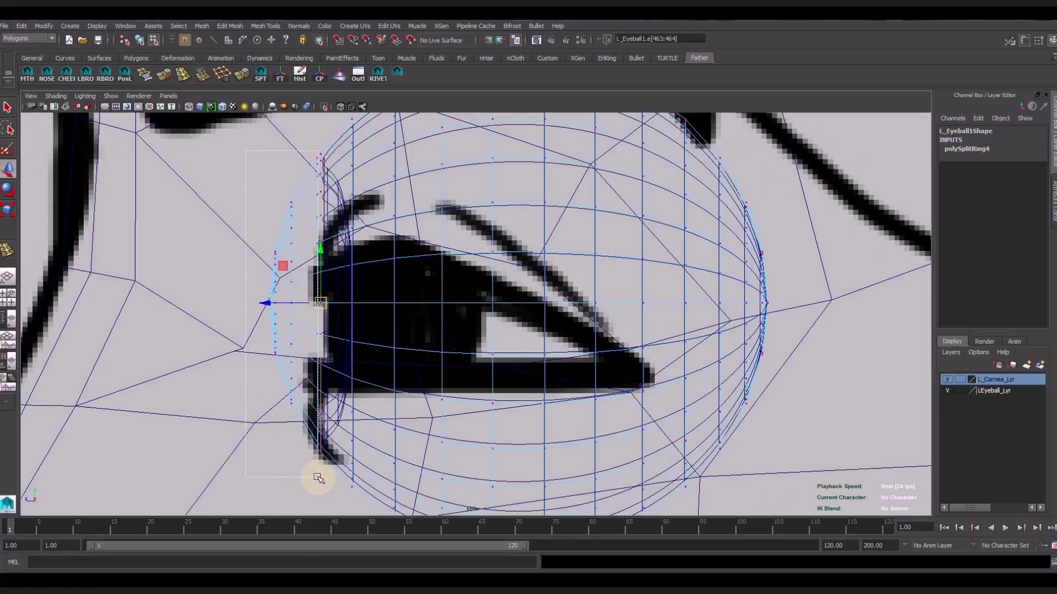
pyautogui.moveTo(320, 477); pyautogui.dragTo(314, 476)
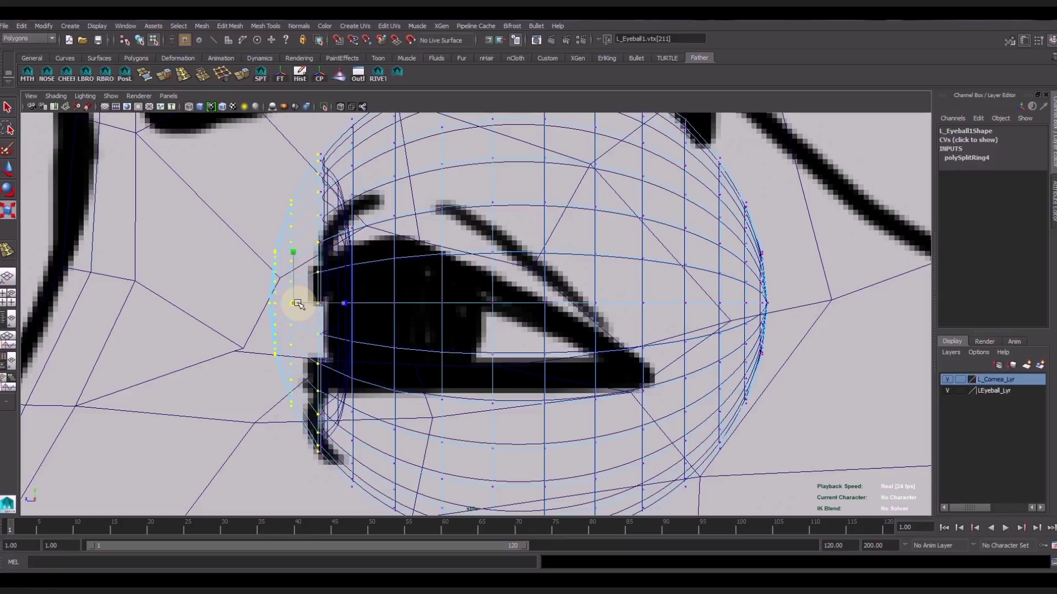
pyautogui.moveTo(249, 181); pyautogui.dragTo(311, 430)
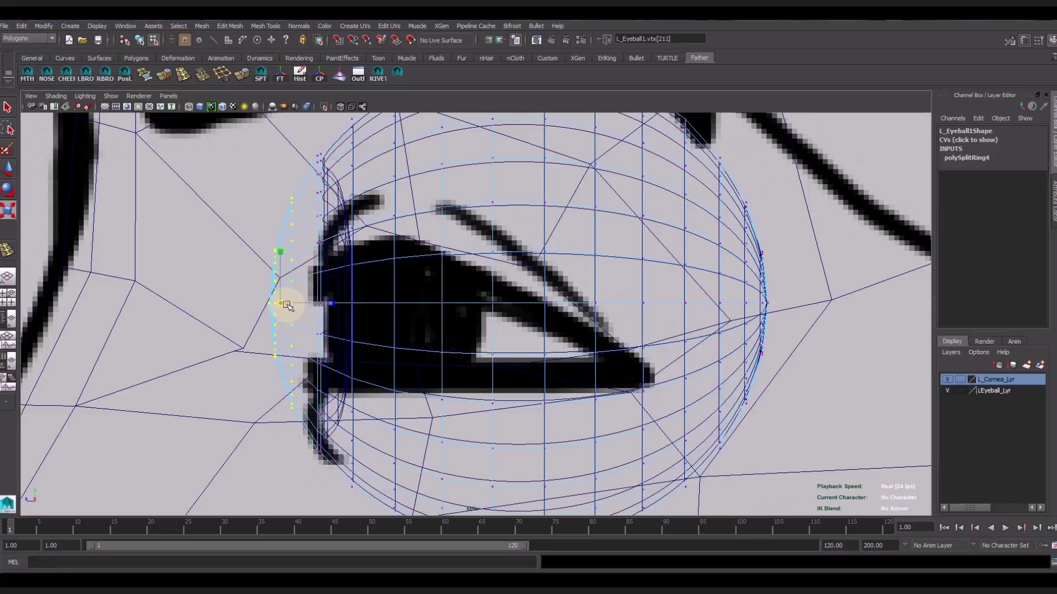
pyautogui.press('space')
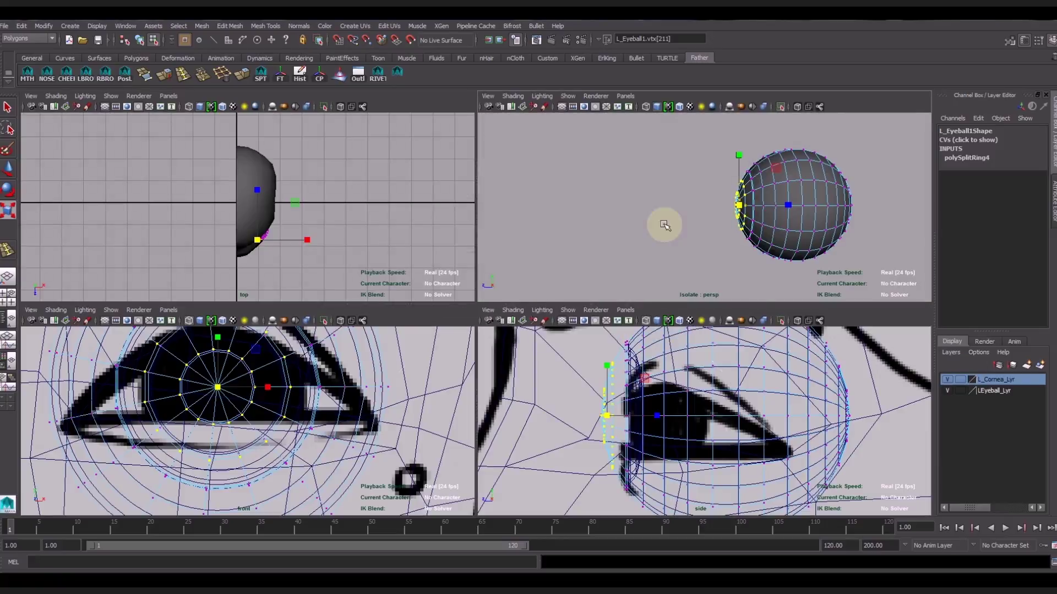
# Preview the sphere smoothed and hide the L_Eyeball_Lyr layer
pyautogui.press('space')
pyautogui.click(759, 212)
pyautogui.keyDown('alt'); pyautogui.moveTo(573, 347); pyautogui.dragTo(560, 323, button='middle'); pyautogui.keyUp('alt')
pyautogui.click(559, 323)
pyautogui.press('3')
pyautogui.click(651, 264)
pyautogui.scroll(3, 651, 297)
pyautogui.moveTo(651, 330)
pyautogui.keyDown('alt'); pyautogui.mouseDown()
pyautogui.moveTo(523, 341)
pyautogui.moveTo(802, 345)
pyautogui.mouseUp(); pyautogui.keyUp('alt')
pyautogui.click(349, 325)
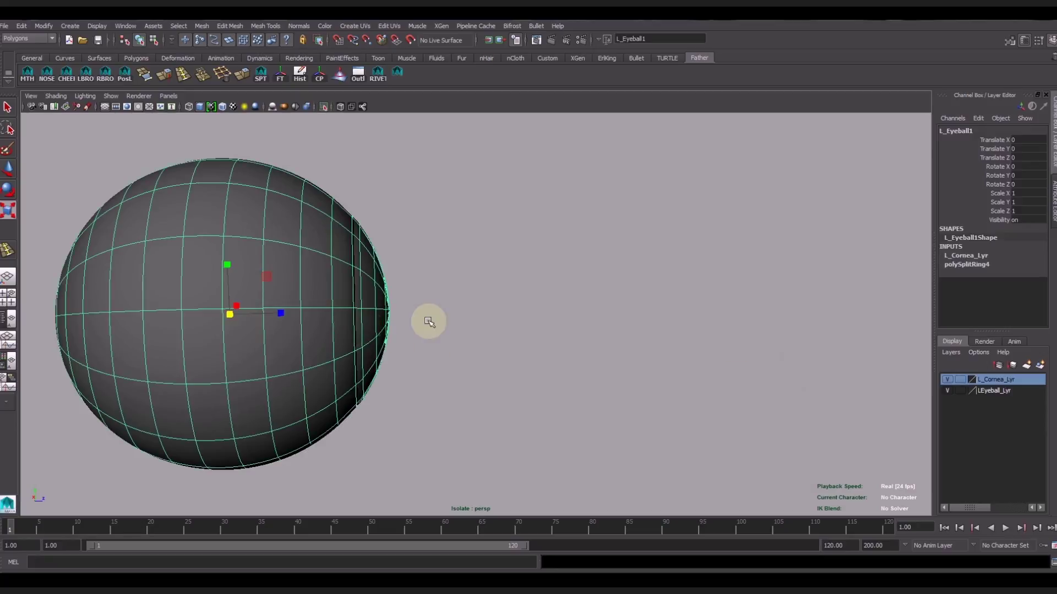
pyautogui.scroll(3, 451, 352)
pyautogui.keyDown('alt'); pyautogui.moveTo(450, 352); pyautogui.dragTo(556, 347, button='middle'); pyautogui.keyUp('alt')
pyautogui.click(947, 390)
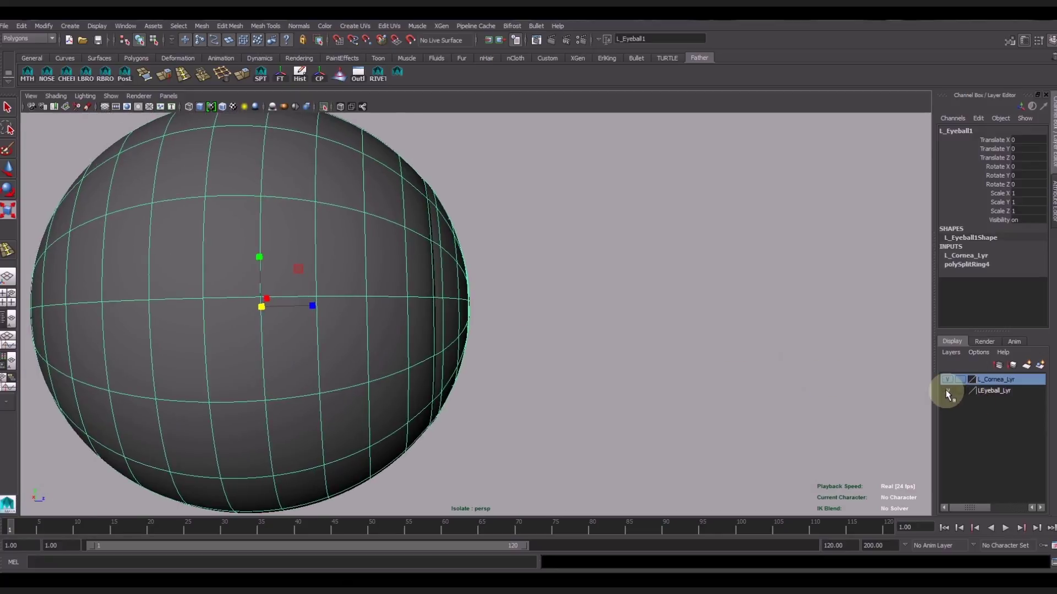
# Put the sphere in vertex mode and show its front pole in the four-view layout
pyautogui.click(679, 377)
pyautogui.keyDown('alt'); pyautogui.moveTo(679, 377); pyautogui.dragTo(613, 368, button='right'); pyautogui.keyUp('alt')
pyautogui.moveTo(613, 368)
pyautogui.keyDown('alt'); pyautogui.mouseDown()
pyautogui.moveTo(417, 373)
pyautogui.moveTo(561, 373)
pyautogui.moveTo(512, 370)
pyautogui.mouseUp(); pyautogui.keyUp('alt')
pyautogui.click(472, 342)
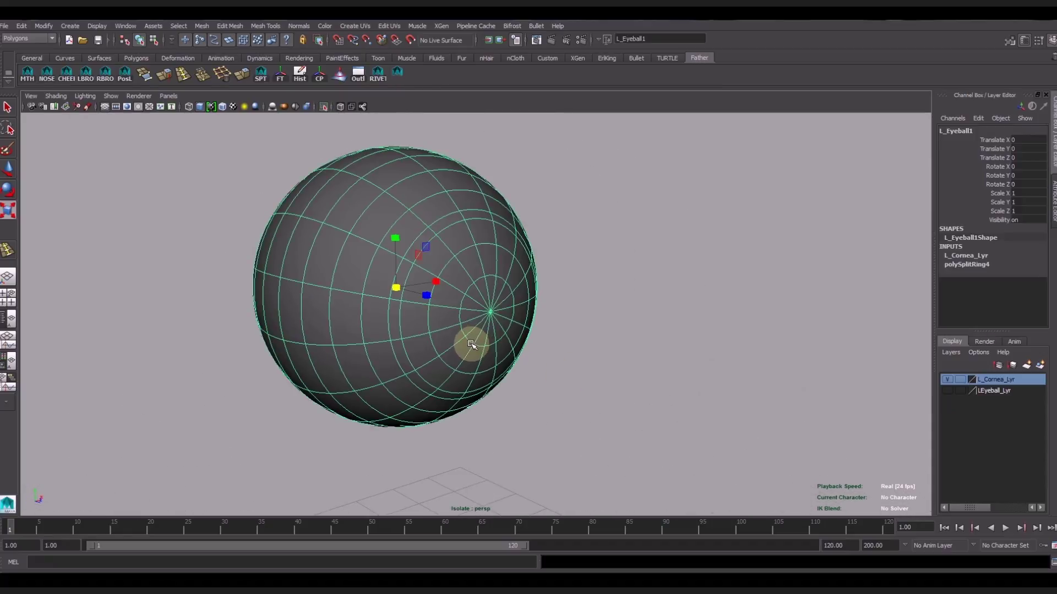
pyautogui.keyDown('alt'); pyautogui.moveTo(472, 343); pyautogui.dragTo(653, 448, button='right'); pyautogui.keyUp('alt')
pyautogui.scroll(2, 559, 353)
pyautogui.moveTo(509, 309); pyautogui.dragTo(501, 315, button='right')
pyautogui.click(509, 311)
pyautogui.keyDown('alt'); pyautogui.moveTo(510, 310); pyautogui.dragTo(570, 358); pyautogui.keyUp('alt')
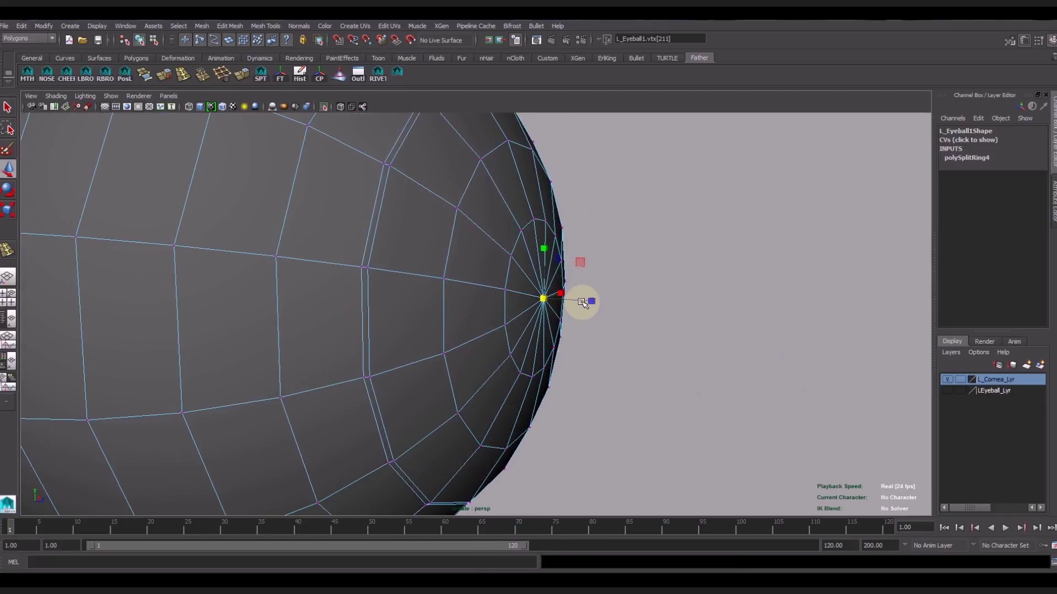
pyautogui.moveTo(594, 303)
pyautogui.keyDown('alt'); pyautogui.mouseDown()
pyautogui.moveTo(594, 345)
pyautogui.moveTo(628, 339)
pyautogui.moveTo(621, 318)
pyautogui.mouseUp(); pyautogui.keyUp('alt')
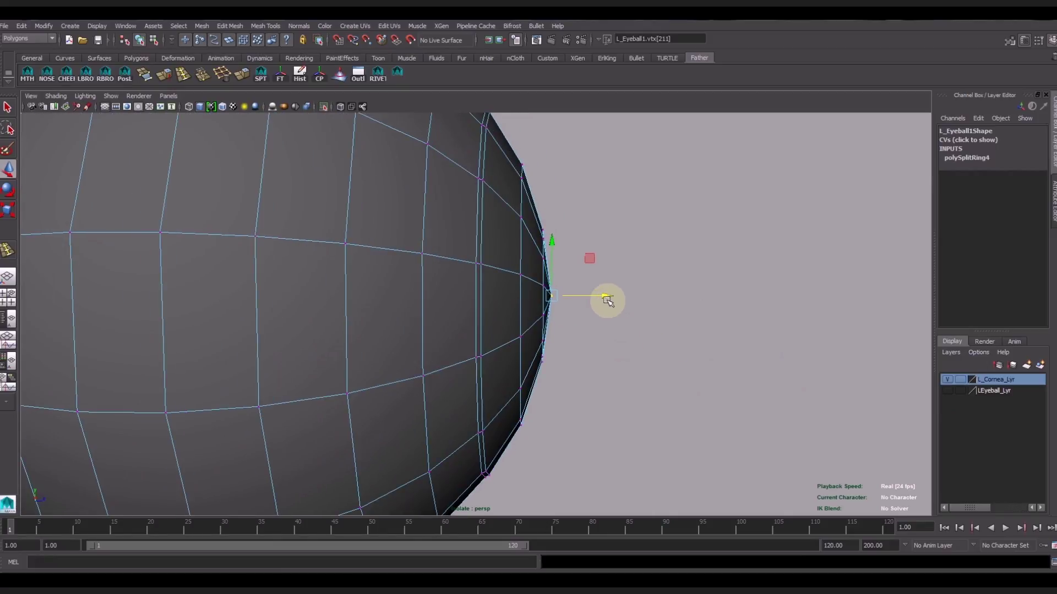
pyautogui.moveTo(604, 296)
pyautogui.keyDown('alt'); pyautogui.mouseDown(button='right')
pyautogui.moveTo(521, 364)
pyautogui.moveTo(503, 363)
pyautogui.mouseUp(button='right'); pyautogui.keyUp('alt')
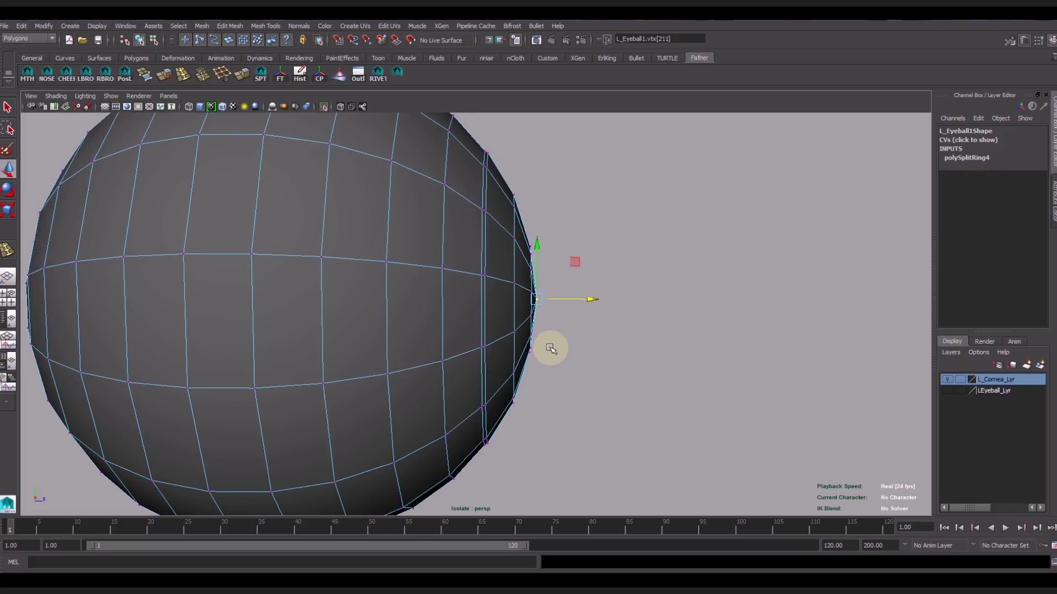
pyautogui.click(8, 298)
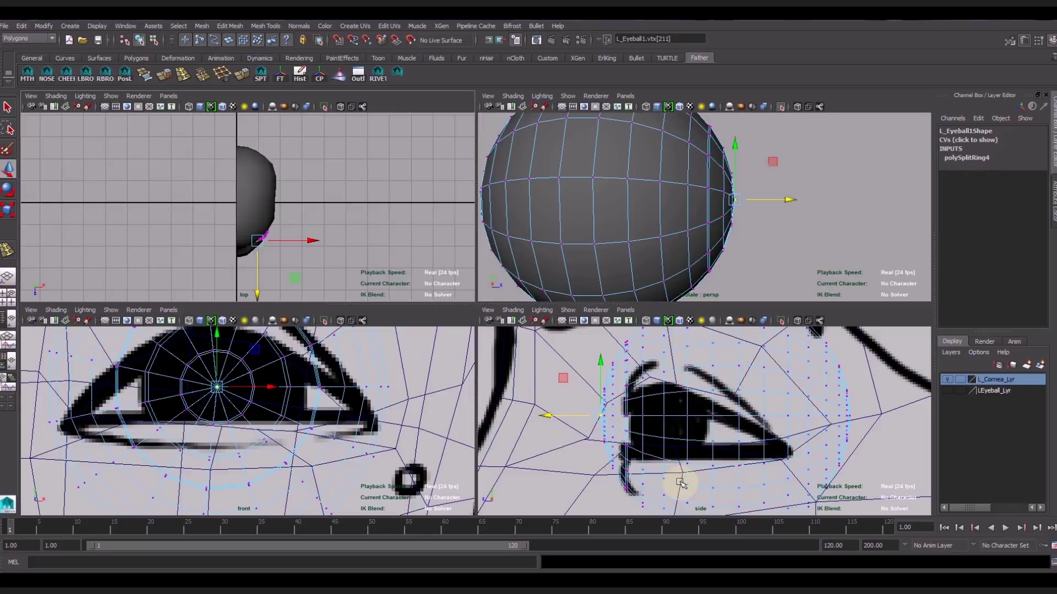
# Select the front vertex rings in the side view, scale them, then push them outward along Z
pyautogui.moveTo(567, 345); pyautogui.dragTo(605, 437)
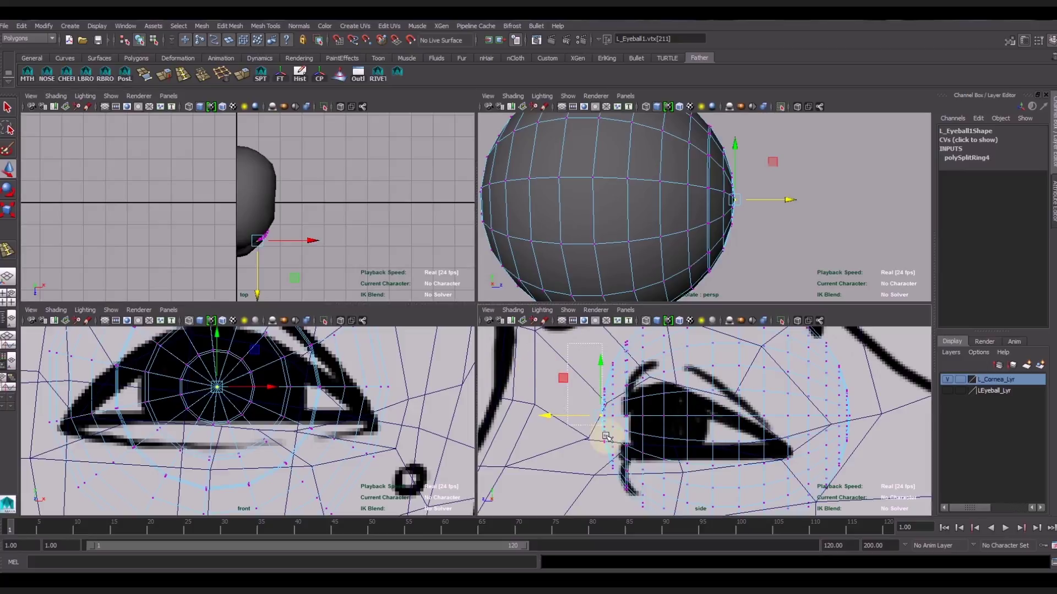
pyautogui.moveTo(610, 476); pyautogui.dragTo(612, 477)
pyautogui.moveTo(559, 333); pyautogui.dragTo(602, 440)
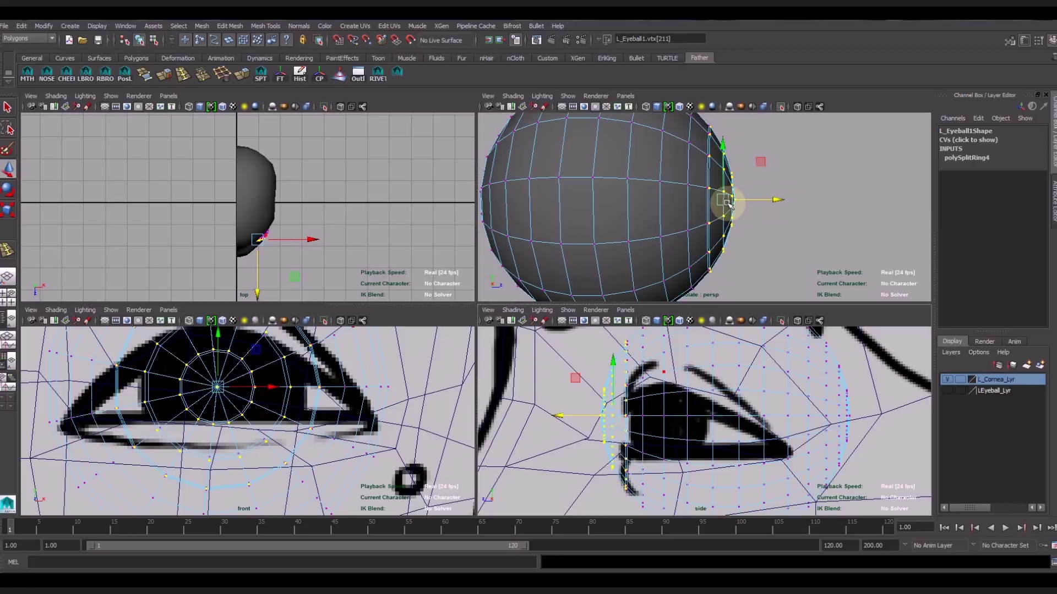
pyautogui.click(8, 209)
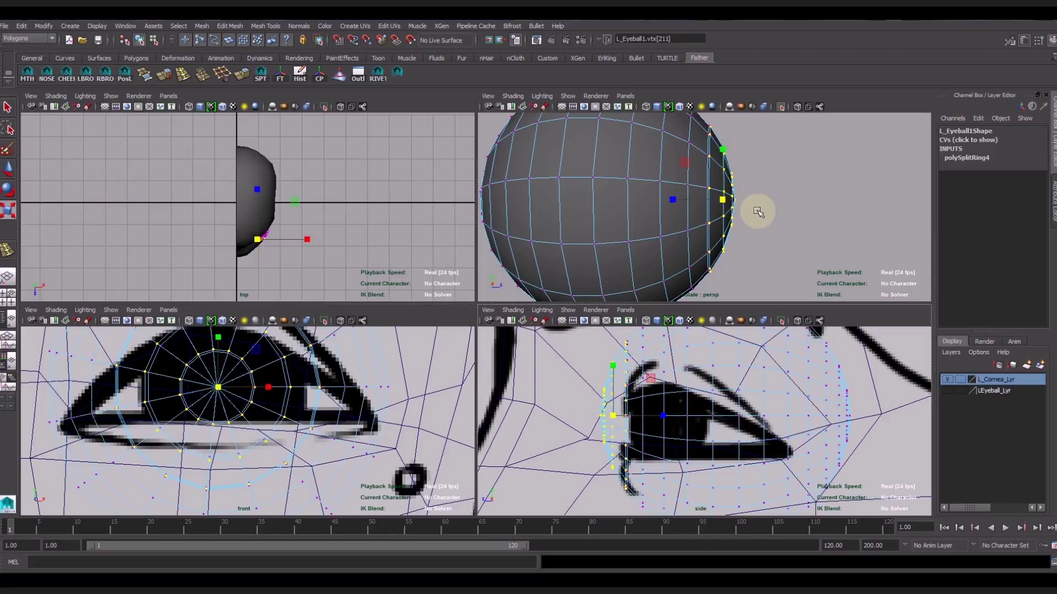
pyautogui.moveTo(729, 202); pyautogui.dragTo(726, 201)
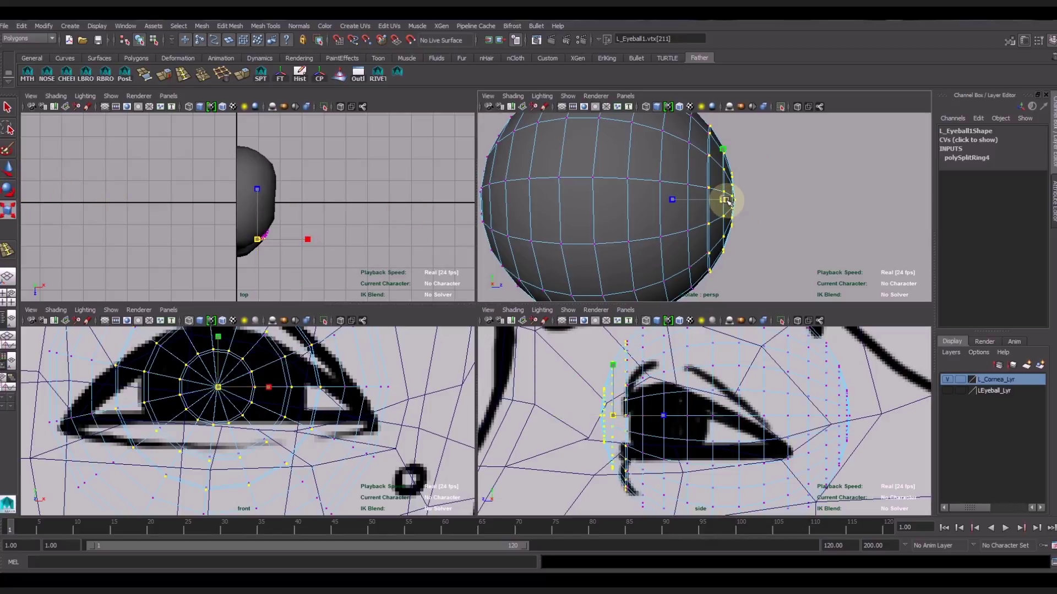
pyautogui.click(674, 200)
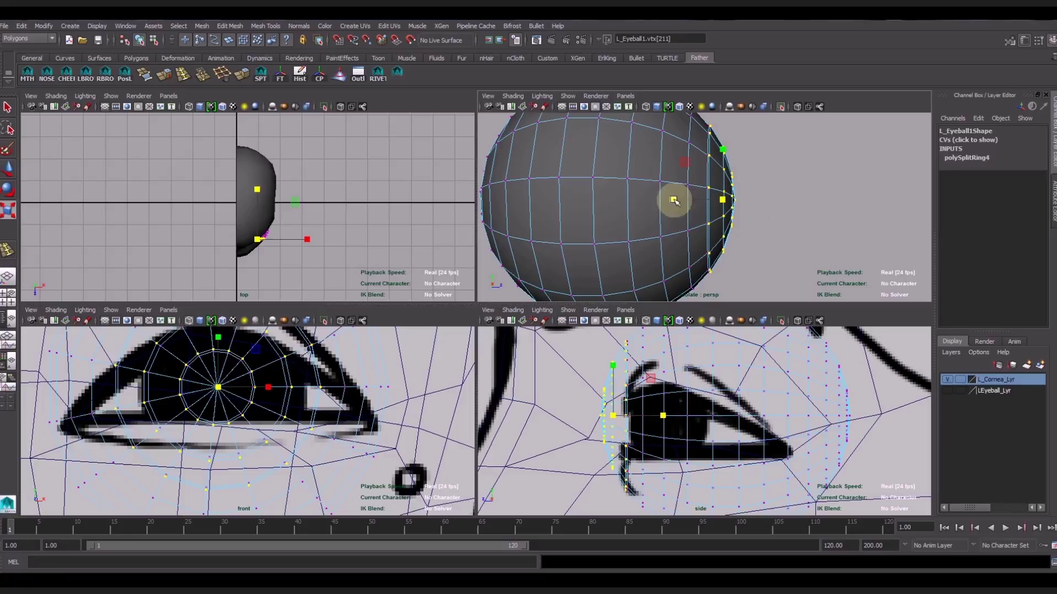
pyautogui.click(8, 168)
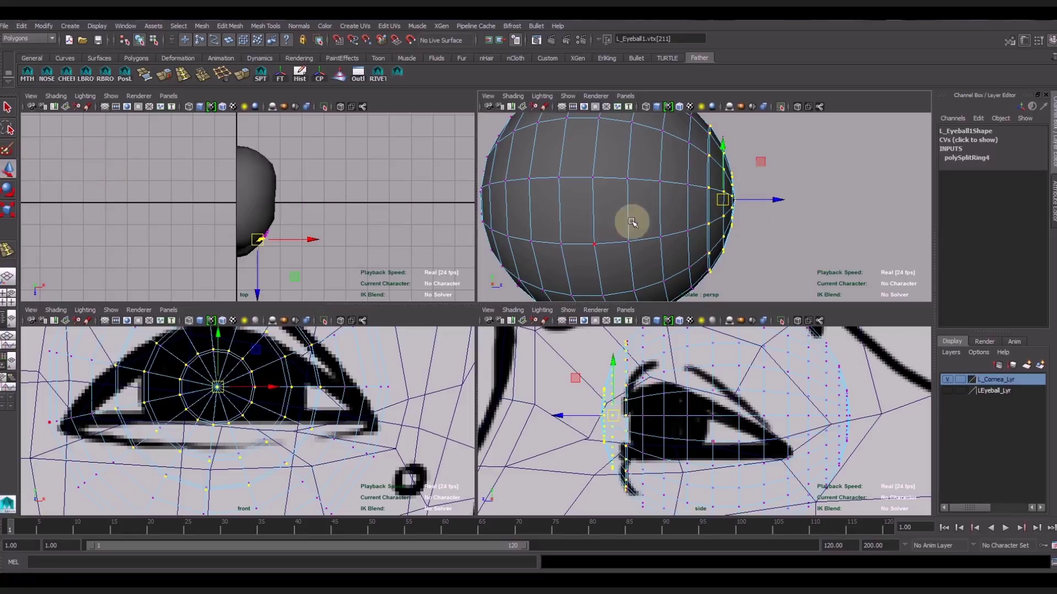
pyautogui.click(781, 200)
pyautogui.moveTo(782, 200); pyautogui.dragTo(761, 233)
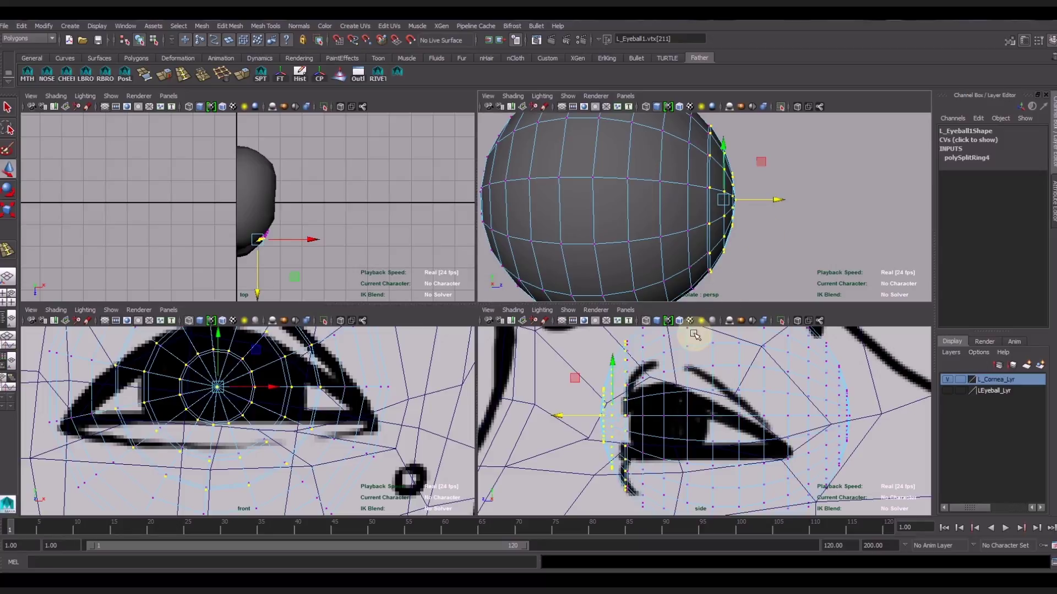
# Select another vertex ring in the perspective view for scaling, then clear the selection
pyautogui.moveTo(812, 137); pyautogui.dragTo(722, 268)
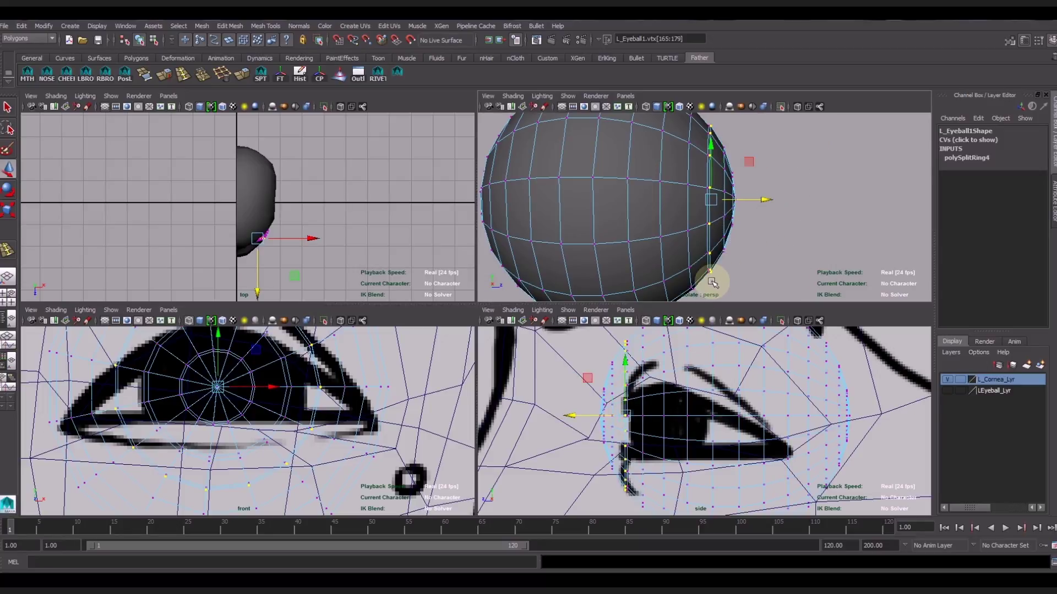
pyautogui.click(9, 209)
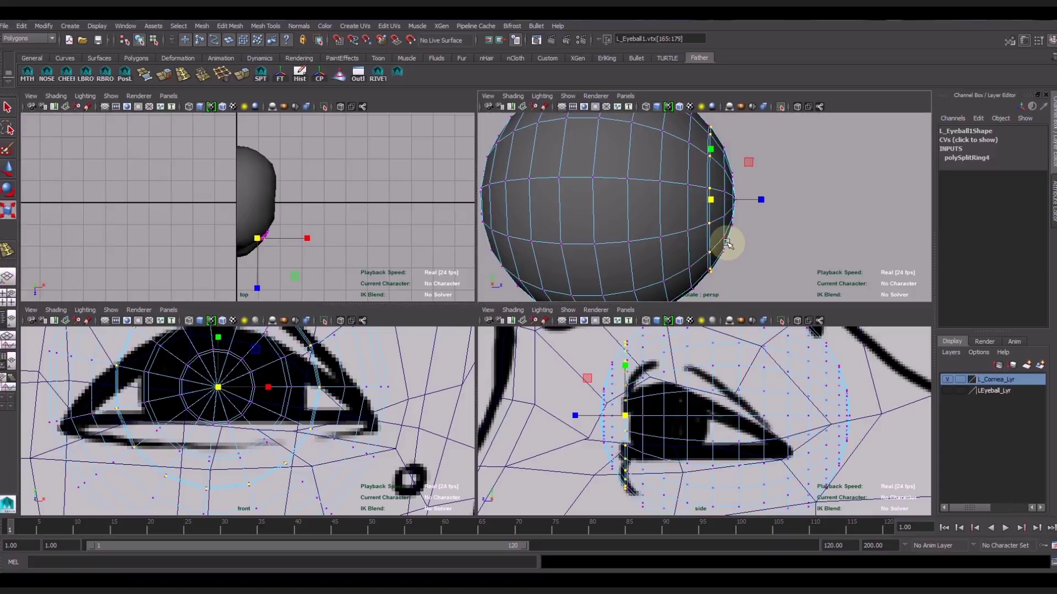
pyautogui.click(726, 243)
pyautogui.moveTo(759, 243)
pyautogui.keyDown('alt'); pyautogui.mouseDown()
pyautogui.moveTo(681, 238)
pyautogui.moveTo(686, 215)
pyautogui.mouseUp(); pyautogui.keyUp('alt')
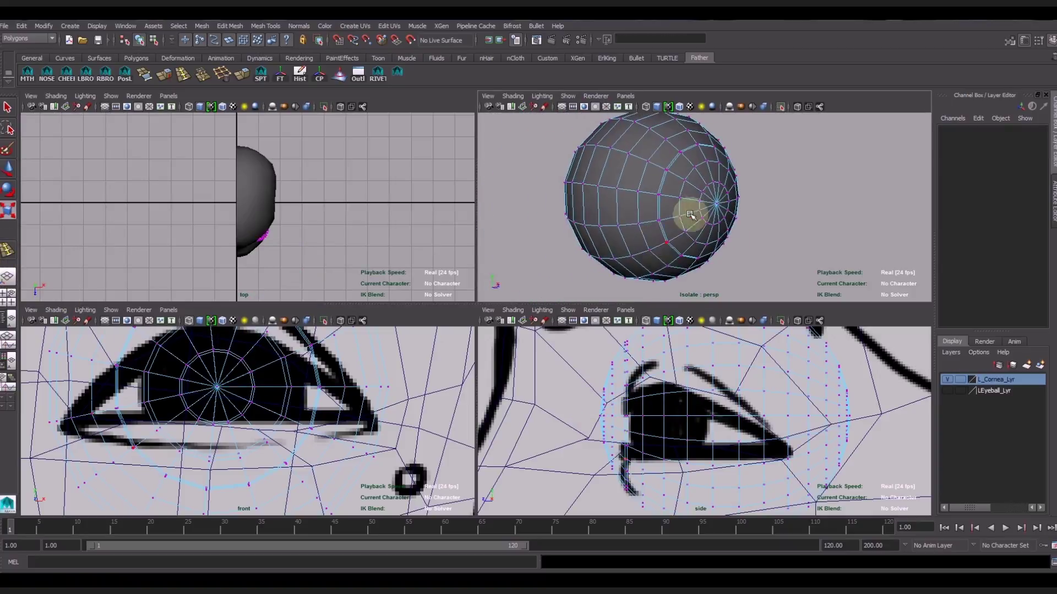
# Return the sphere to object mode and zoom in on its front pole
pyautogui.press('space')
pyautogui.moveTo(466, 267); pyautogui.dragTo(474, 256, button='right')
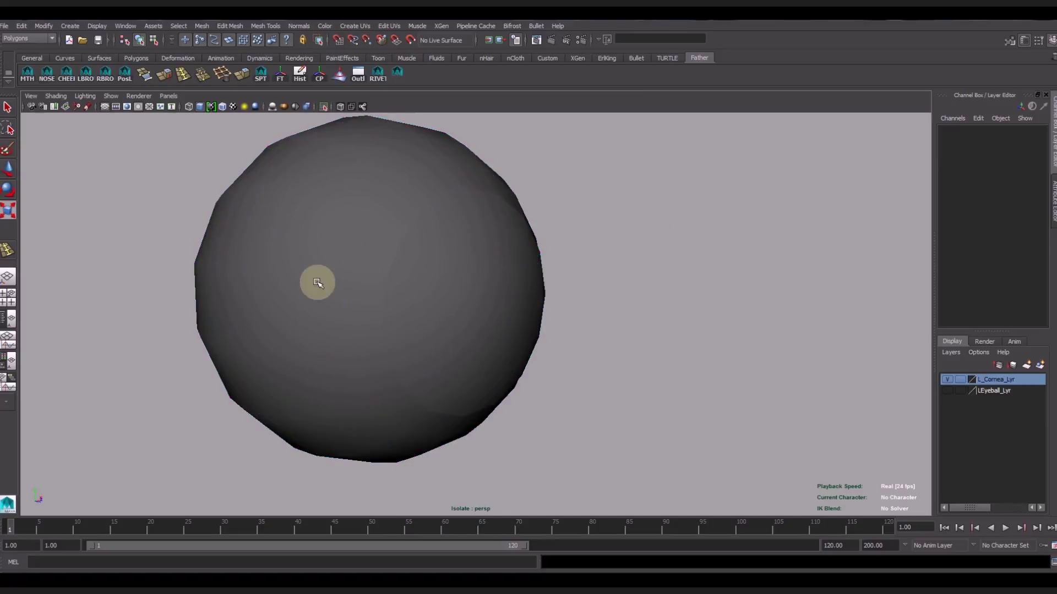
pyautogui.click(310, 282)
pyautogui.press('3')
pyautogui.click(618, 275)
pyautogui.moveTo(618, 276)
pyautogui.keyDown('alt'); pyautogui.mouseDown()
pyautogui.moveTo(609, 378)
pyautogui.moveTo(471, 373)
pyautogui.moveTo(707, 375)
pyautogui.moveTo(246, 373)
pyautogui.moveTo(428, 372)
pyautogui.moveTo(413, 370)
pyautogui.mouseUp(); pyautogui.keyUp('alt')
pyautogui.keyDown('alt'); pyautogui.moveTo(481, 271); pyautogui.dragTo(698, 397, button='right'); pyautogui.keyUp('alt')
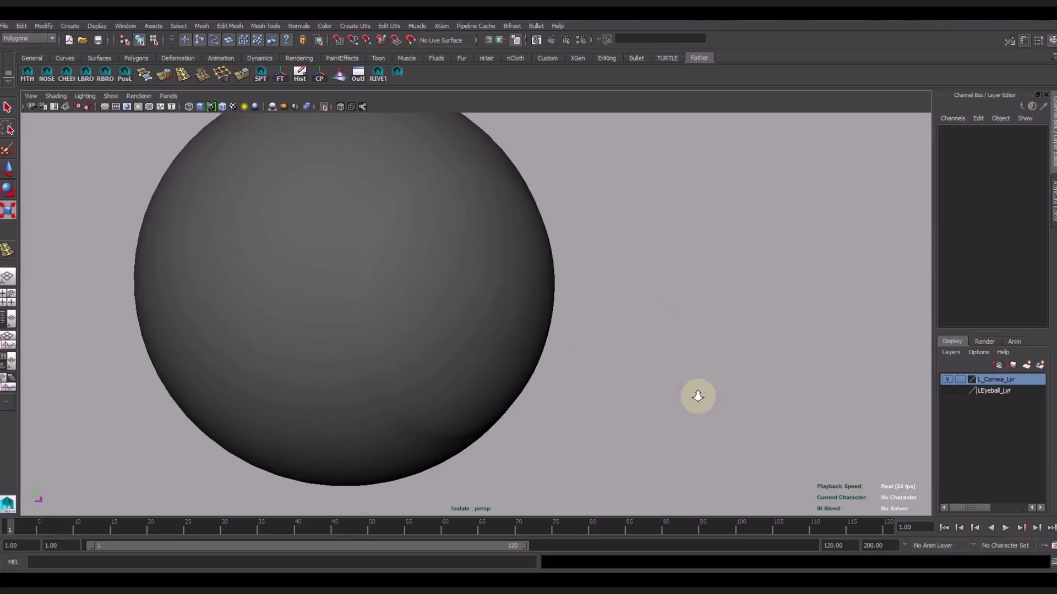
pyautogui.click(503, 311)
pyautogui.moveTo(503, 311)
pyautogui.keyDown('alt'); pyautogui.mouseDown()
pyautogui.moveTo(578, 293)
pyautogui.moveTo(577, 361)
pyautogui.moveTo(618, 358)
pyautogui.moveTo(529, 361)
pyautogui.mouseUp(); pyautogui.keyUp('alt')
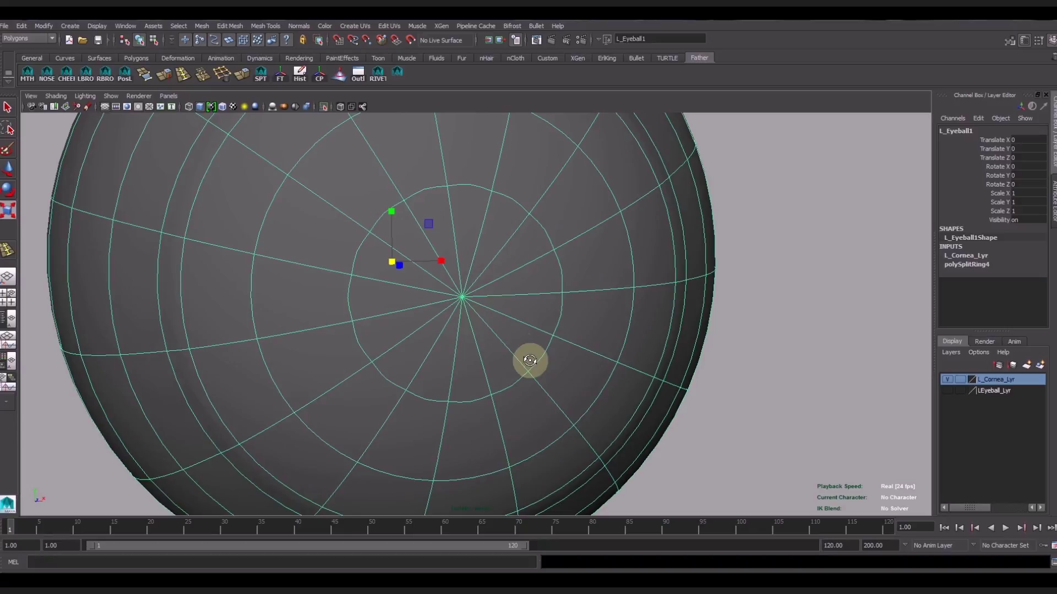
pyautogui.press('1')
# Check the centre pole vertex with the Move tool, then frame the sphere in object mode
pyautogui.moveTo(462, 302); pyautogui.dragTo(465, 278, button='right')
pyautogui.click(463, 298)
pyautogui.keyDown('alt'); pyautogui.moveTo(472, 373); pyautogui.dragTo(571, 380); pyautogui.keyUp('alt')
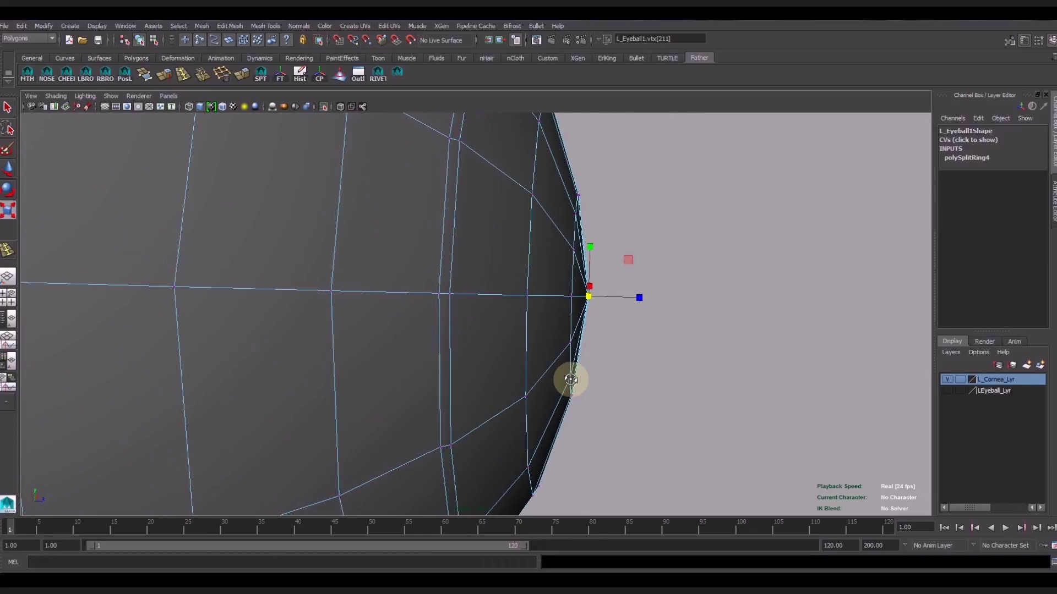
pyautogui.click(2, 172)
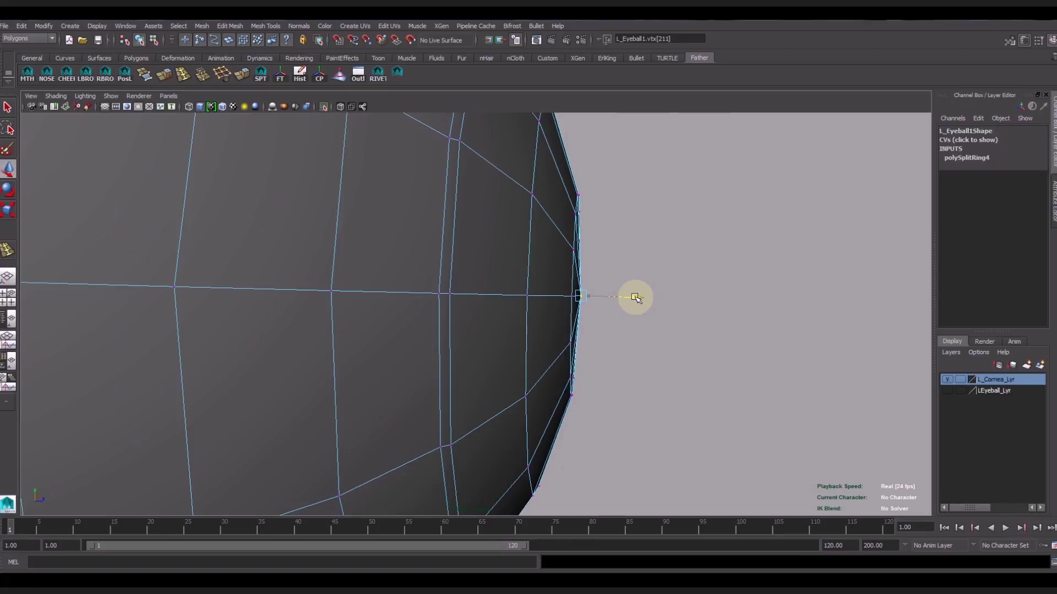
pyautogui.click(650, 360)
pyautogui.moveTo(650, 360)
pyautogui.keyDown('alt'); pyautogui.mouseDown()
pyautogui.moveTo(630, 392)
pyautogui.moveTo(609, 396)
pyautogui.mouseUp(); pyautogui.keyUp('alt')
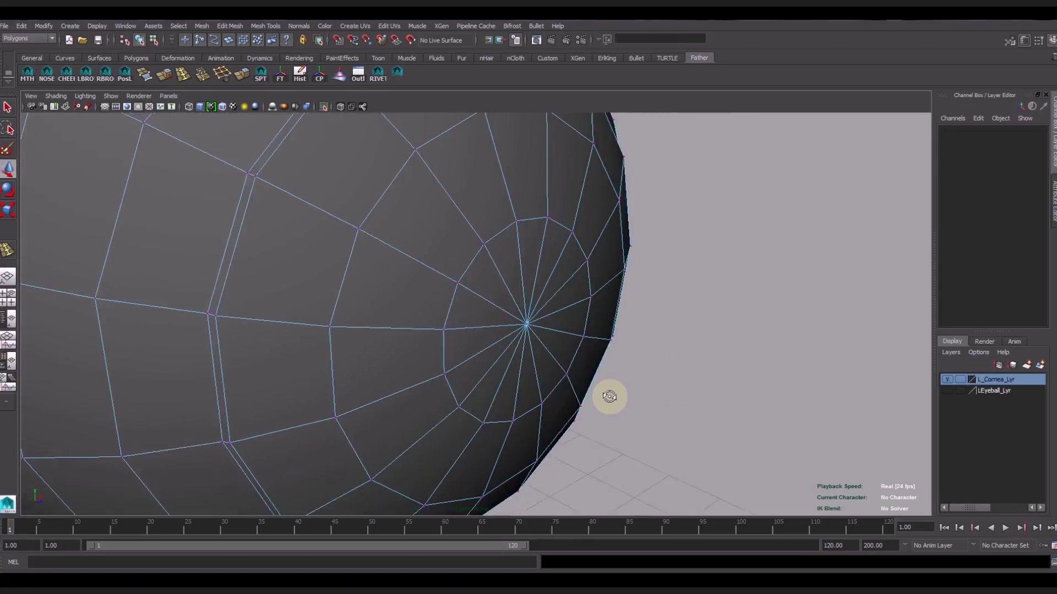
pyautogui.press('3')
pyautogui.moveTo(471, 338); pyautogui.dragTo(528, 327, button='right')
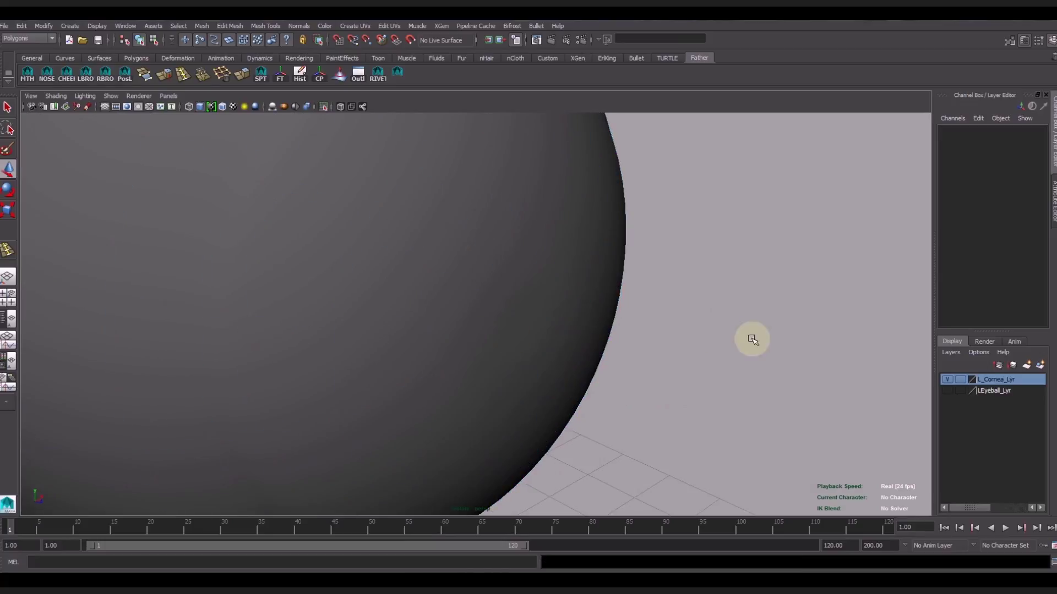
pyautogui.press('f')
pyautogui.moveTo(572, 373)
pyautogui.keyDown('alt'); pyautogui.mouseDown(button='right')
pyautogui.moveTo(441, 371)
pyautogui.moveTo(512, 371)
pyautogui.moveTo(365, 354)
pyautogui.mouseUp(button='right'); pyautogui.keyUp('alt')
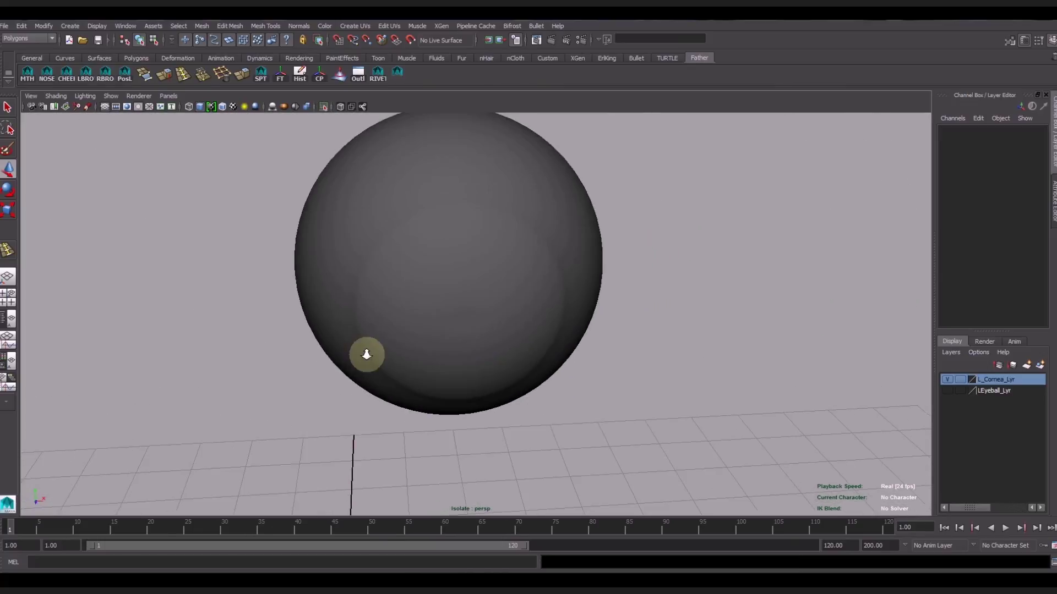
pyautogui.keyDown('alt'); pyautogui.moveTo(366, 354); pyautogui.dragTo(434, 348); pyautogui.keyUp('alt')
# Rename the selected sphere to 'L_Cornea', then deselect it
pyautogui.click(434, 347)
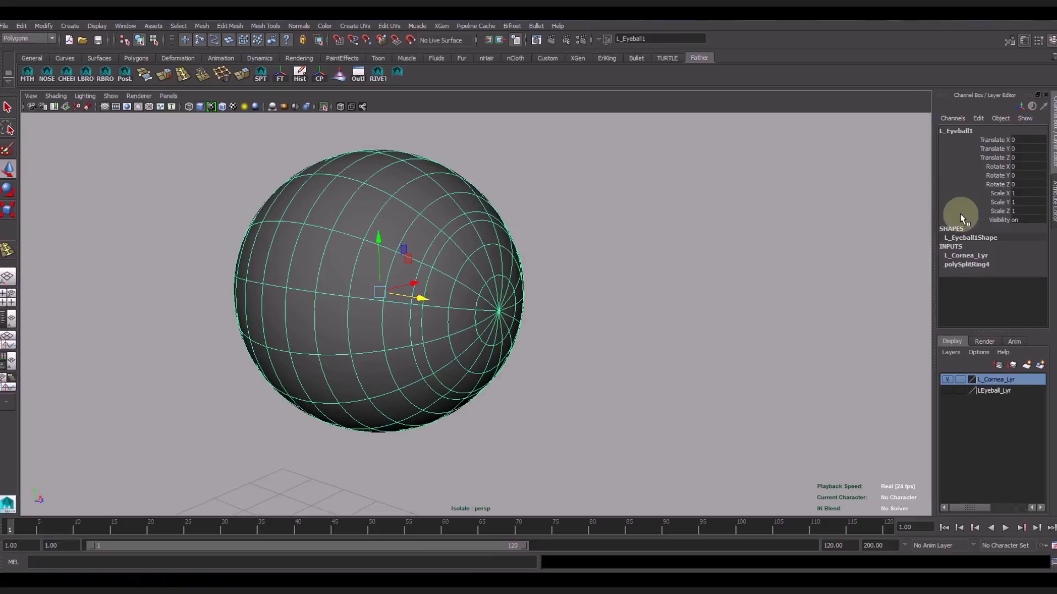
pyautogui.write('L_')
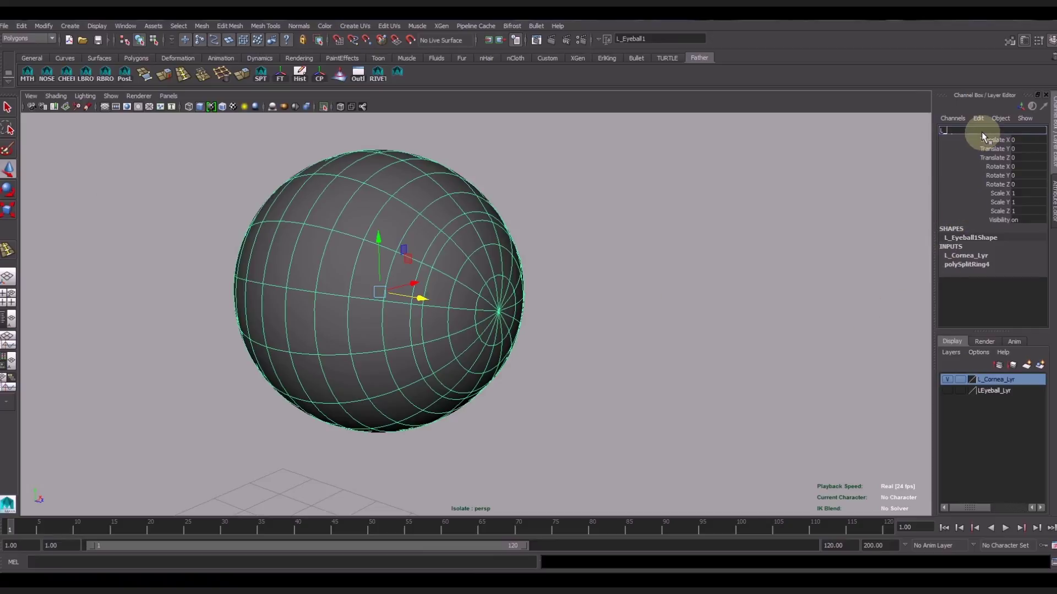
pyautogui.write('Cornea')
pyautogui.press('Return')
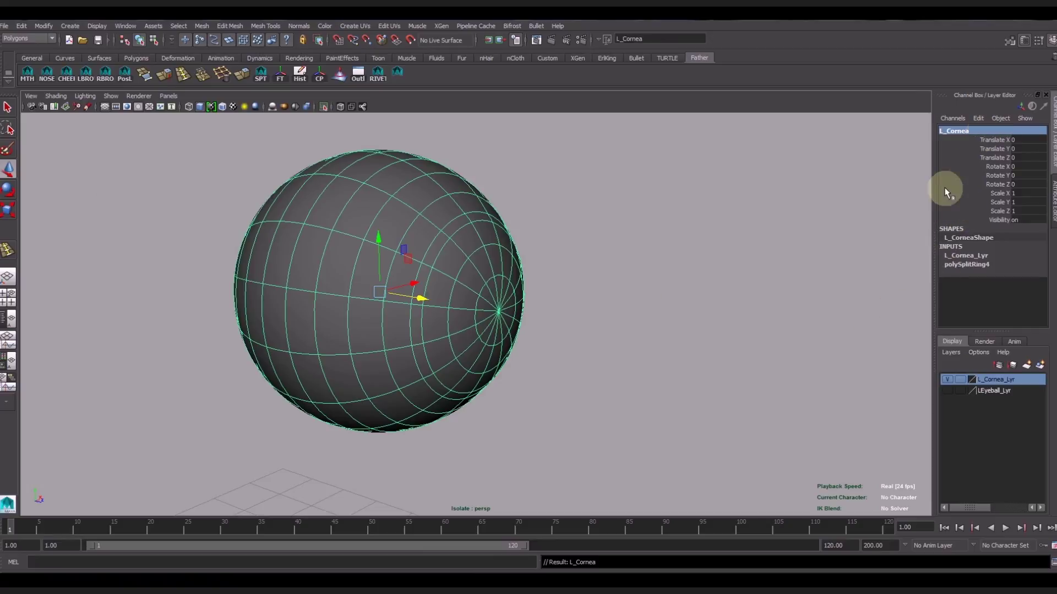
pyautogui.click(836, 311)
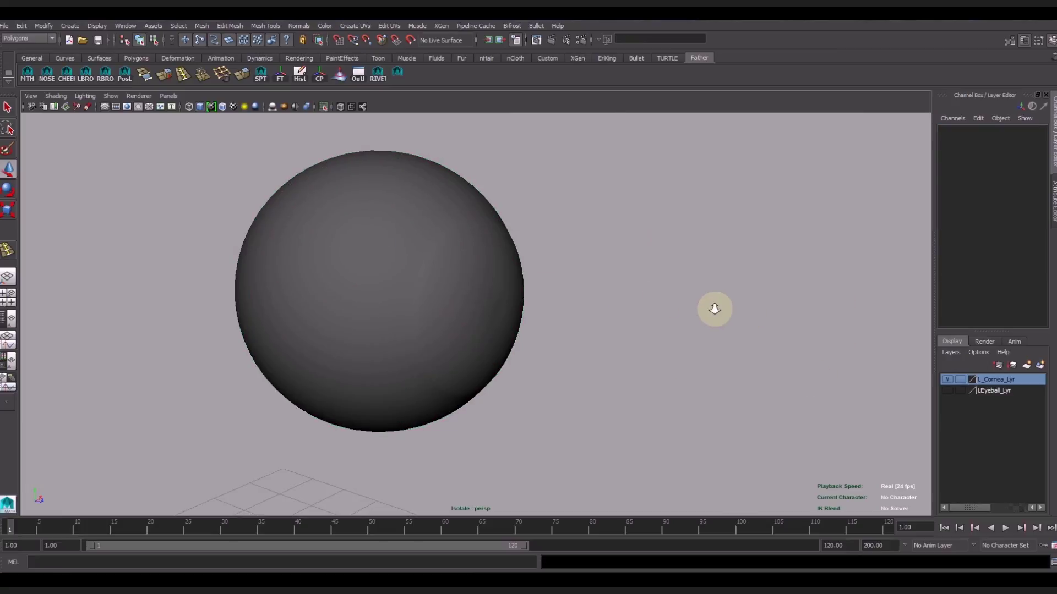
pyautogui.keyDown('alt'); pyautogui.moveTo(708, 307); pyautogui.dragTo(540, 306, button='right'); pyautogui.keyUp('alt')
pyautogui.keyDown('alt'); pyautogui.moveTo(540, 306); pyautogui.dragTo(665, 337, button='middle'); pyautogui.keyUp('alt')
# Hide L_Cornea_Lyr, show the eyeball layer, turn off isolate select, and select the eyeball
pyautogui.click(948, 379)
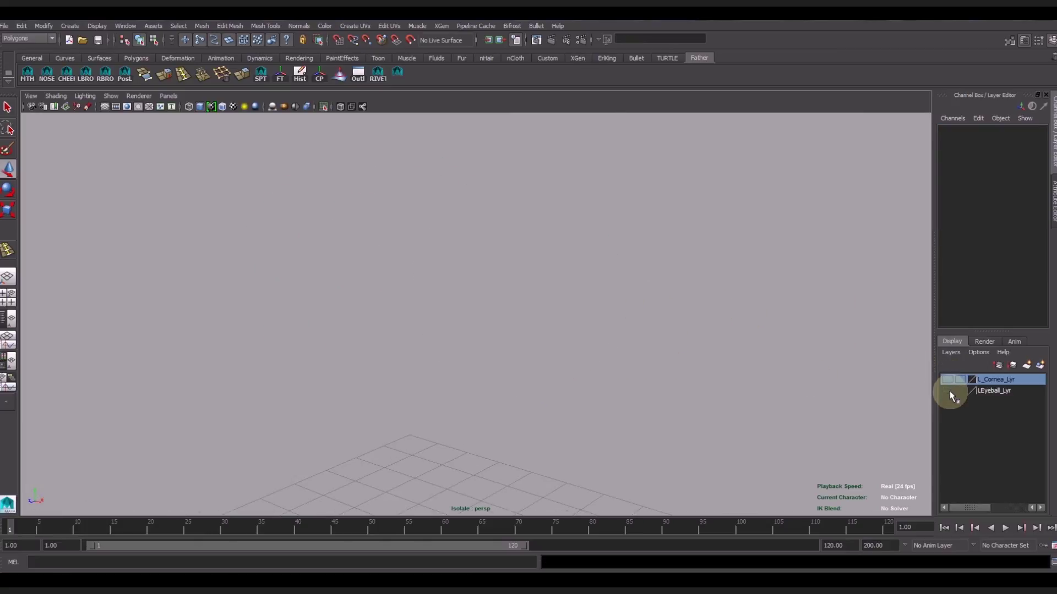
pyautogui.click(111, 96)
pyautogui.click(212, 114)
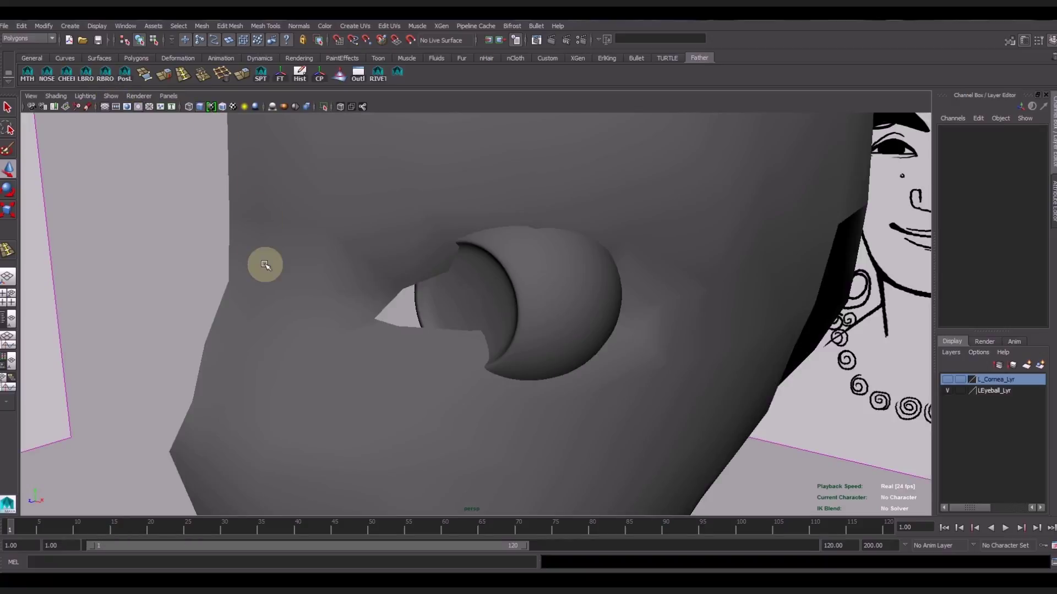
pyautogui.keyDown('alt'); pyautogui.moveTo(302, 264); pyautogui.dragTo(442, 300); pyautogui.keyUp('alt')
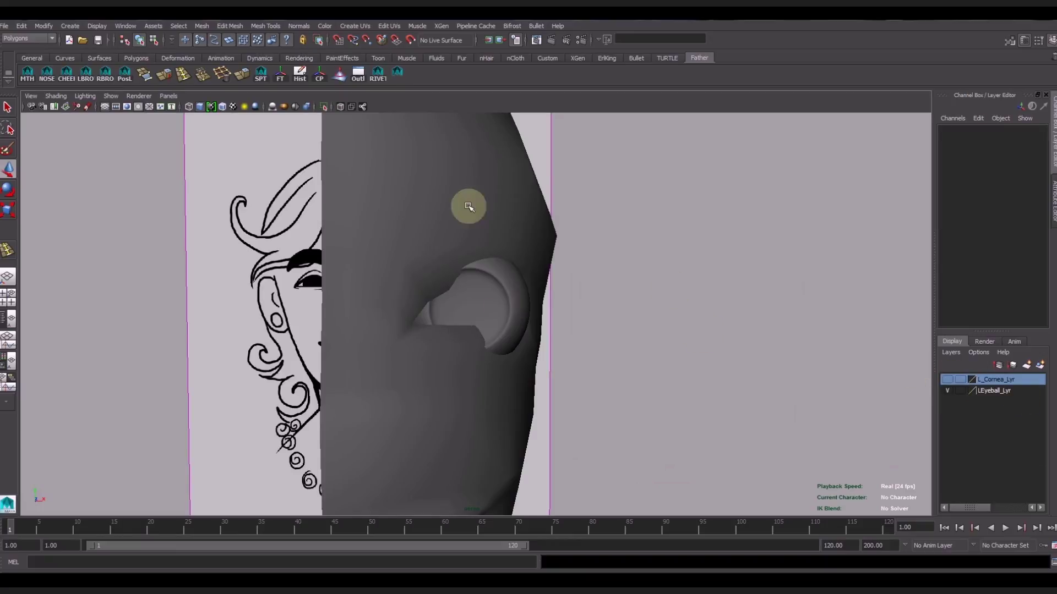
pyautogui.keyDown('alt'); pyautogui.moveTo(467, 205); pyautogui.dragTo(766, 382, button='right'); pyautogui.keyUp('alt')
pyautogui.click(532, 274)
pyautogui.moveTo(535, 268)
pyautogui.keyDown('alt'); pyautogui.mouseDown()
pyautogui.moveTo(569, 198)
pyautogui.moveTo(623, 245)
pyautogui.moveTo(628, 271)
pyautogui.moveTo(594, 271)
pyautogui.mouseUp(); pyautogui.keyUp('alt')
# Select an edge loop and the centre vertex in the eyeball's iris recess
pyautogui.moveTo(593, 272); pyautogui.dragTo(599, 250, button='right')
pyautogui.doubleClick(602, 263)
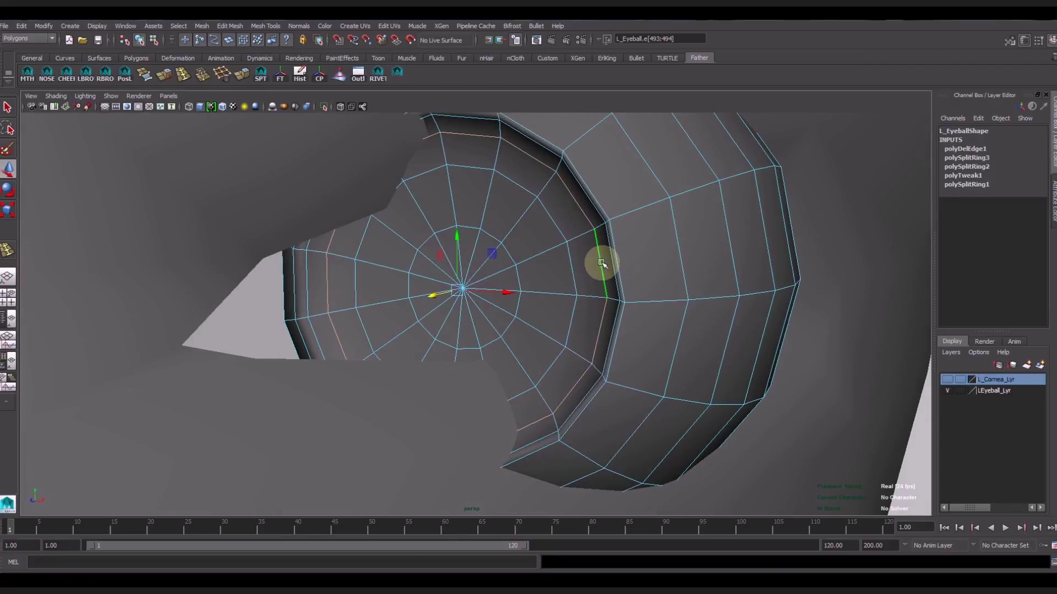
pyautogui.keyDown('alt'); pyautogui.moveTo(554, 309); pyautogui.dragTo(514, 345); pyautogui.keyUp('alt')
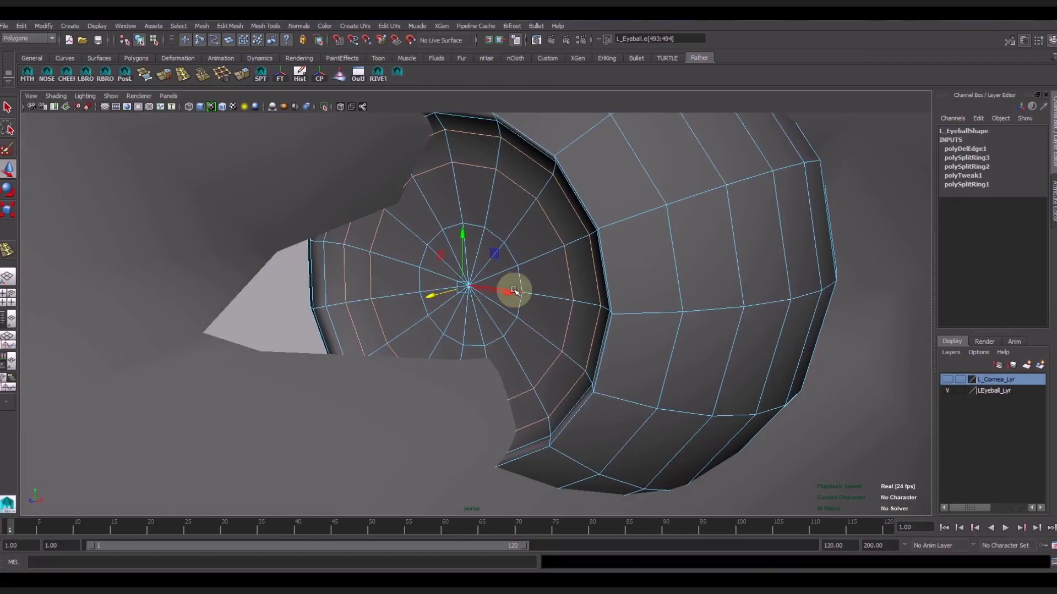
pyautogui.moveTo(520, 285); pyautogui.dragTo(434, 296)
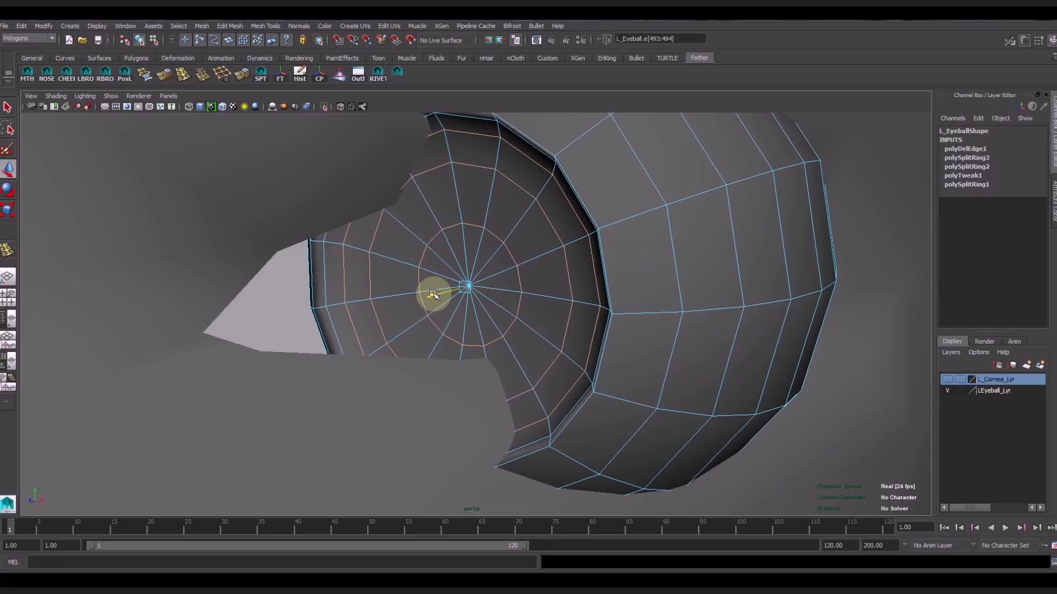
pyautogui.moveTo(446, 303); pyautogui.dragTo(436, 302, button='right')
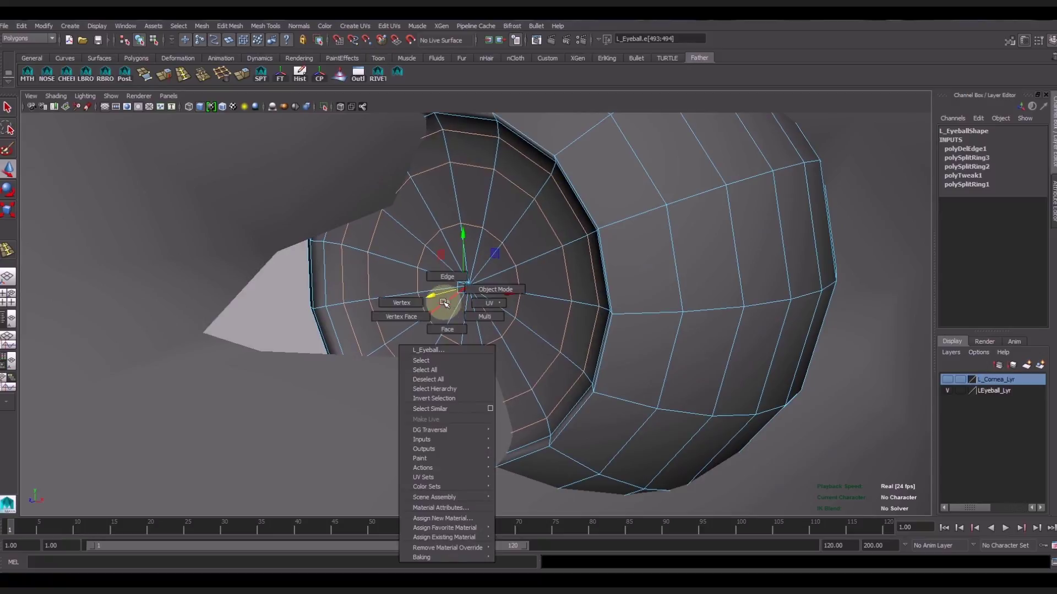
pyautogui.click(455, 295)
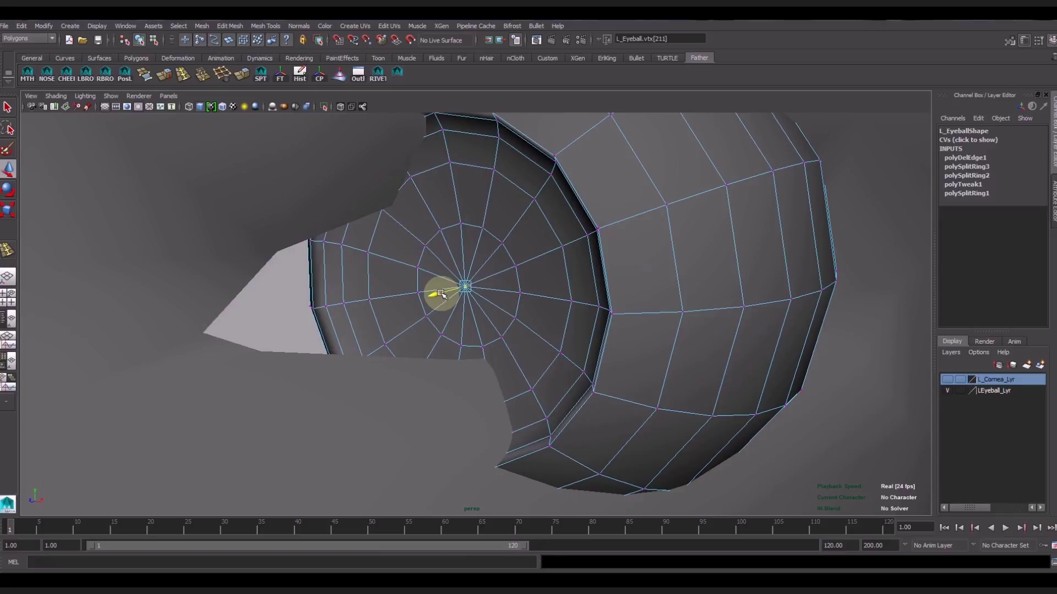
# Select the extra iris edge rings, delete them, and preview the eyeball smoothed
pyautogui.click(545, 235)
pyautogui.moveTo(544, 236)
pyautogui.keyDown('alt'); pyautogui.mouseDown()
pyautogui.moveTo(581, 274)
pyautogui.moveTo(611, 274)
pyautogui.moveTo(623, 297)
pyautogui.mouseUp(); pyautogui.keyUp('alt')
pyautogui.click(619, 280)
pyautogui.moveTo(623, 297)
pyautogui.keyDown('alt'); pyautogui.mouseDown(button='right')
pyautogui.moveTo(683, 280)
pyautogui.moveTo(684, 204)
pyautogui.mouseUp(button='right'); pyautogui.keyUp('alt')
pyautogui.click(681, 225)
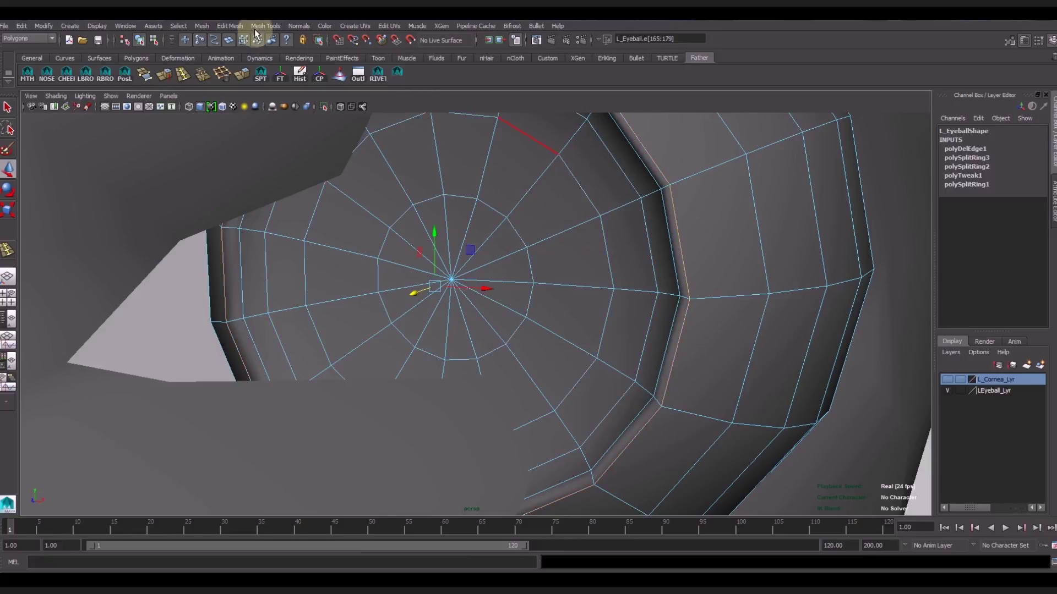
pyautogui.click(222, 77)
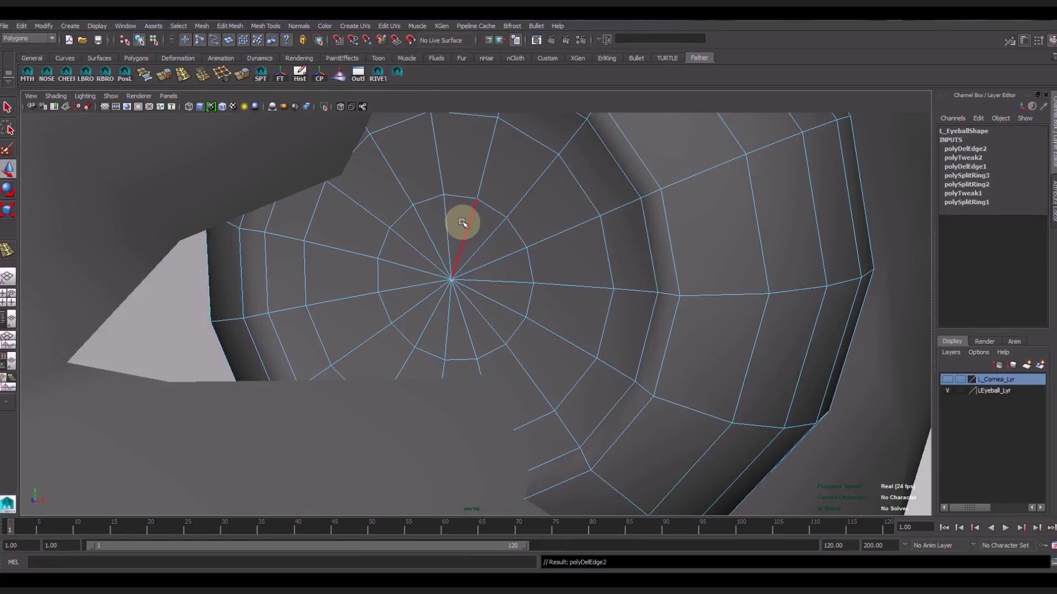
pyautogui.press('3')
# Insert a new edge loop around the rim of the iris recess
pyautogui.moveTo(683, 268); pyautogui.dragTo(732, 247, button='right')
pyautogui.moveTo(748, 309)
pyautogui.keyDown('alt'); pyautogui.mouseDown()
pyautogui.moveTo(448, 305)
pyautogui.moveTo(511, 302)
pyautogui.moveTo(661, 330)
pyautogui.mouseUp(); pyautogui.keyUp('alt')
pyautogui.click(660, 330)
pyautogui.click(547, 307)
pyautogui.moveTo(602, 254)
pyautogui.keyDown('alt'); pyautogui.mouseDown(button='right')
pyautogui.moveTo(703, 357)
pyautogui.moveTo(691, 325)
pyautogui.mouseUp(button='right'); pyautogui.keyUp('alt')
pyautogui.keyDown('alt'); pyautogui.moveTo(691, 325); pyautogui.dragTo(609, 316); pyautogui.keyUp('alt')
pyautogui.moveTo(557, 238)
pyautogui.keyDown('alt'); pyautogui.mouseDown()
pyautogui.moveTo(510, 242)
pyautogui.moveTo(481, 218)
pyautogui.mouseUp(); pyautogui.keyUp('alt')
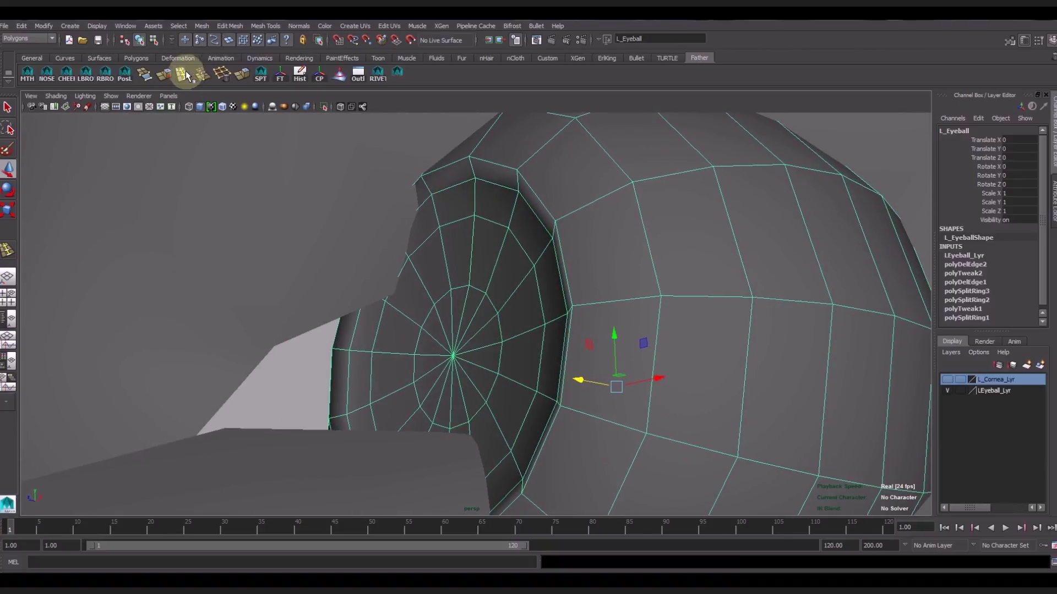
pyautogui.click(418, 167)
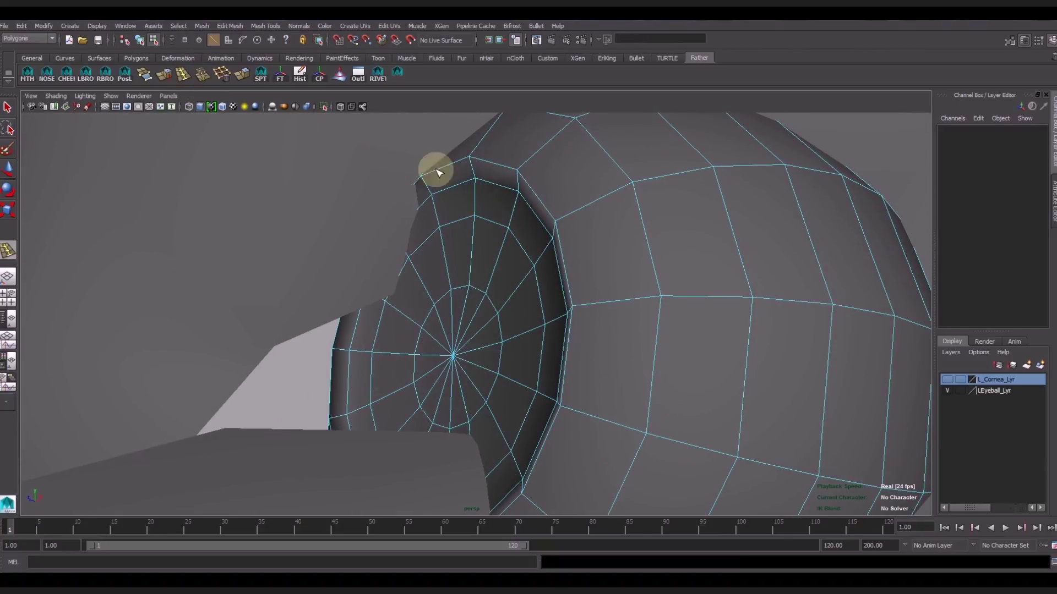
pyautogui.click(474, 169)
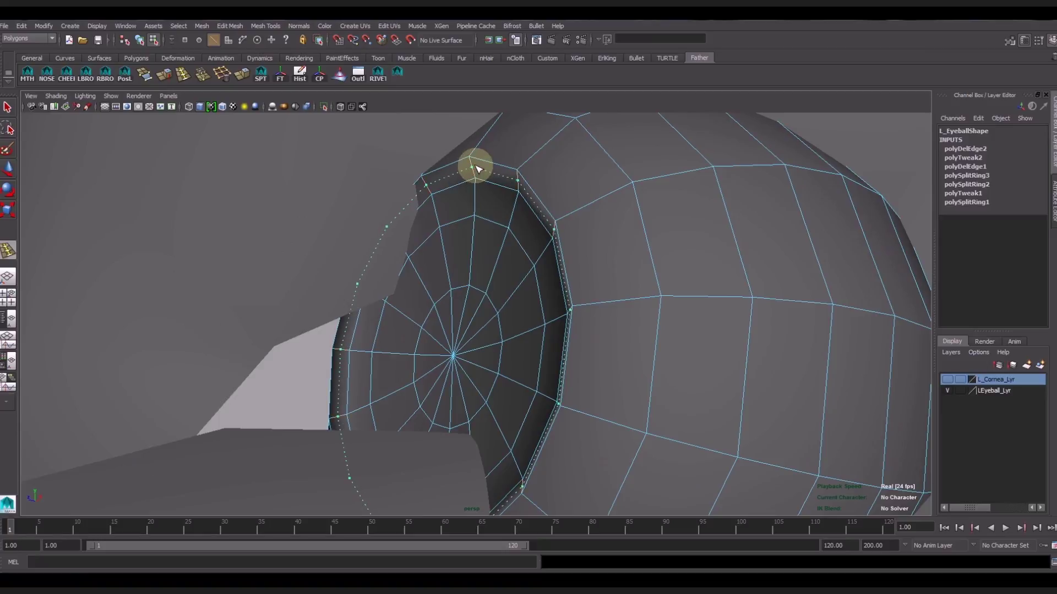
pyautogui.click(477, 166)
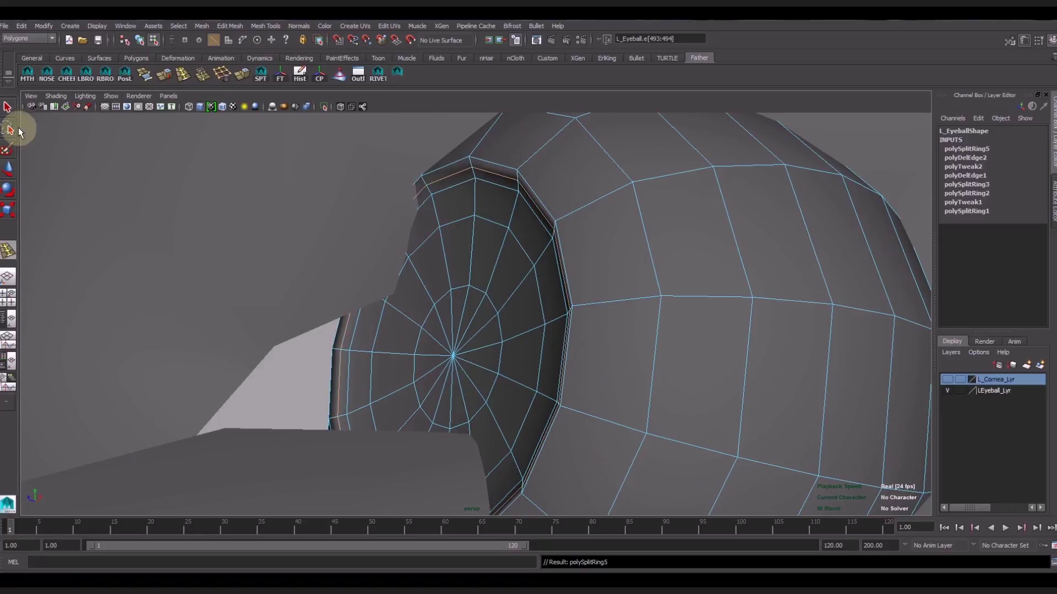
pyautogui.press('w')
pyautogui.moveTo(673, 227); pyautogui.dragTo(676, 200, button='right')
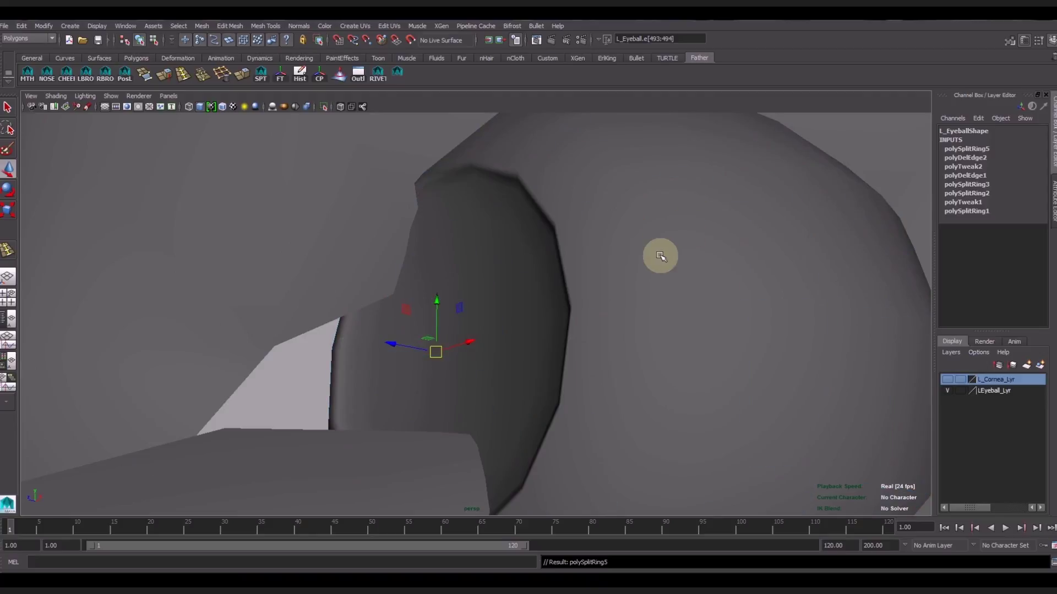
pyautogui.click(659, 256)
pyautogui.scroll(-2, 660, 256)
pyautogui.keyDown('alt'); pyautogui.moveTo(727, 295); pyautogui.dragTo(460, 290, button='right'); pyautogui.keyUp('alt')
pyautogui.moveTo(460, 290)
pyautogui.keyDown('alt'); pyautogui.mouseDown()
pyautogui.moveTo(758, 329)
pyautogui.moveTo(550, 335)
pyautogui.moveTo(542, 349)
pyautogui.mouseUp(); pyautogui.keyUp('alt')
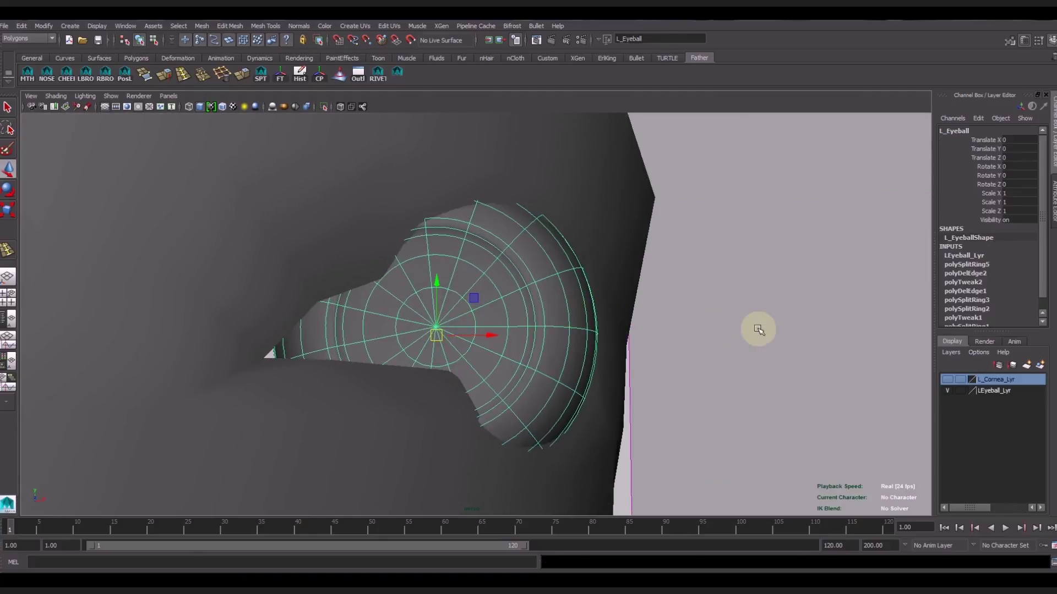
pyautogui.click(759, 329)
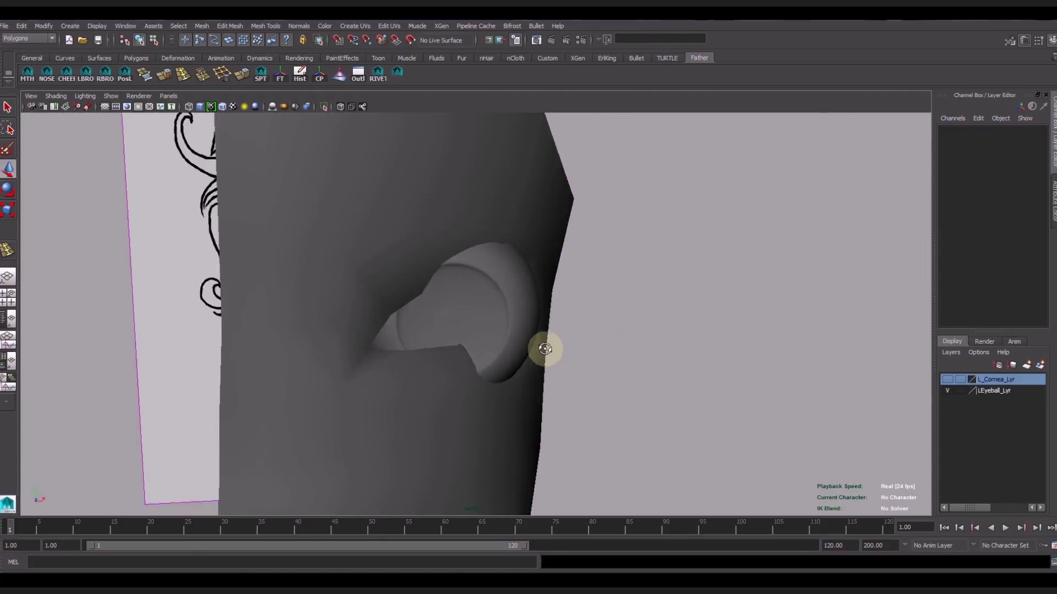
pyautogui.scroll(3, 453, 346)
pyautogui.moveTo(454, 346)
pyautogui.keyDown('alt'); pyautogui.mouseDown()
pyautogui.moveTo(503, 333)
pyautogui.moveTo(561, 345)
pyautogui.moveTo(406, 330)
pyautogui.mouseUp(); pyautogui.keyUp('alt')
pyautogui.keyDown('alt'); pyautogui.moveTo(405, 330); pyautogui.dragTo(255, 330, button='right'); pyautogui.keyUp('alt')
pyautogui.moveTo(596, 325)
pyautogui.keyDown('alt'); pyautogui.mouseDown()
pyautogui.moveTo(563, 332)
pyautogui.moveTo(558, 307)
pyautogui.moveTo(615, 356)
pyautogui.moveTo(589, 355)
pyautogui.mouseUp(); pyautogui.keyUp('alt')
pyautogui.click(448, 309)
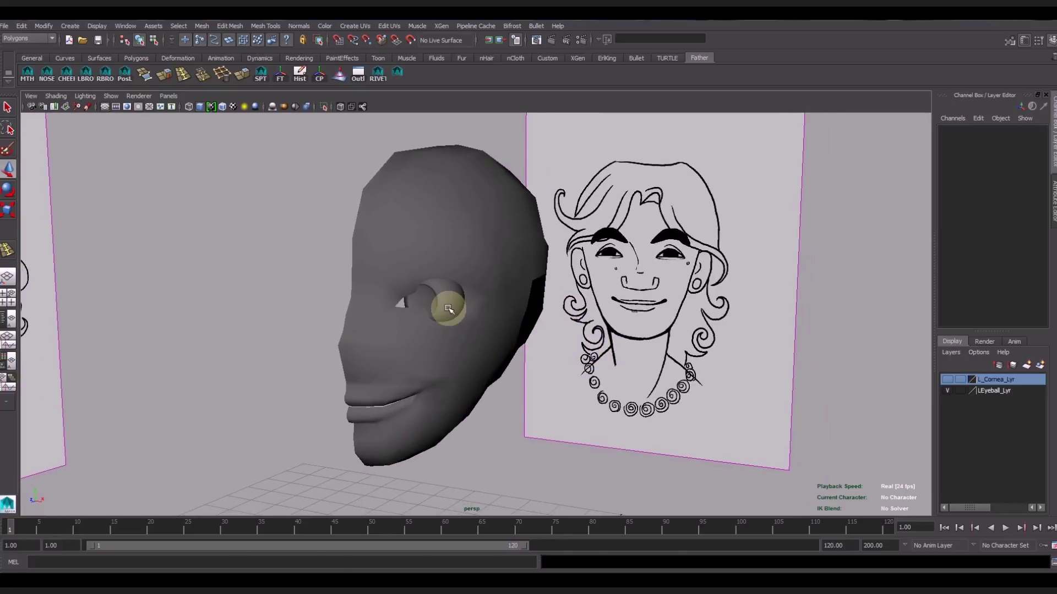
pyautogui.click(449, 310)
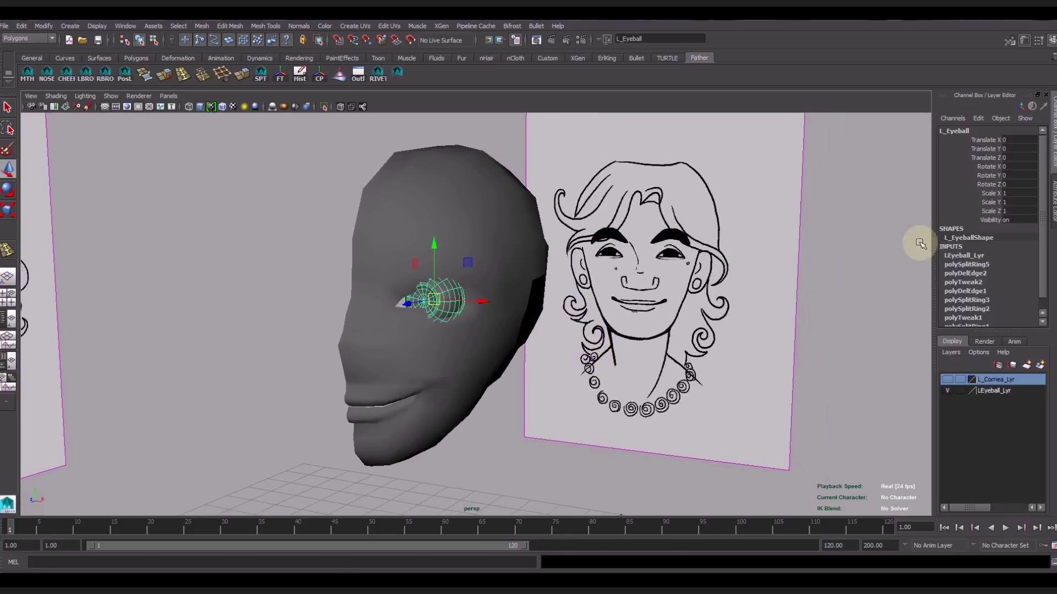
# Freeze the eyeball and delete its history, then assign a new white Lambert material
pyautogui.click(297, 80)
pyautogui.rightClick(449, 292)
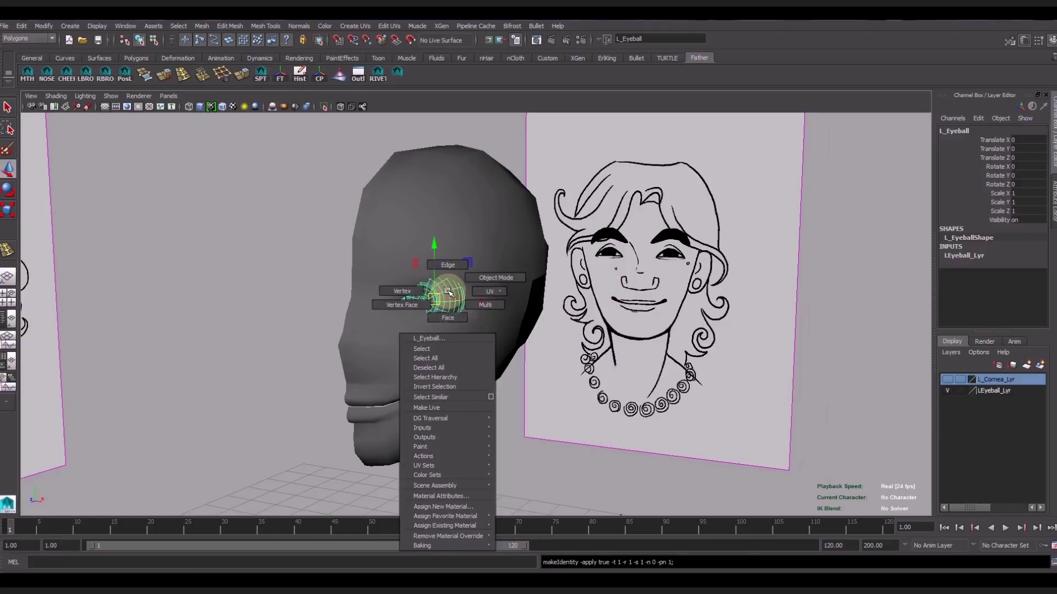
pyautogui.click(468, 507)
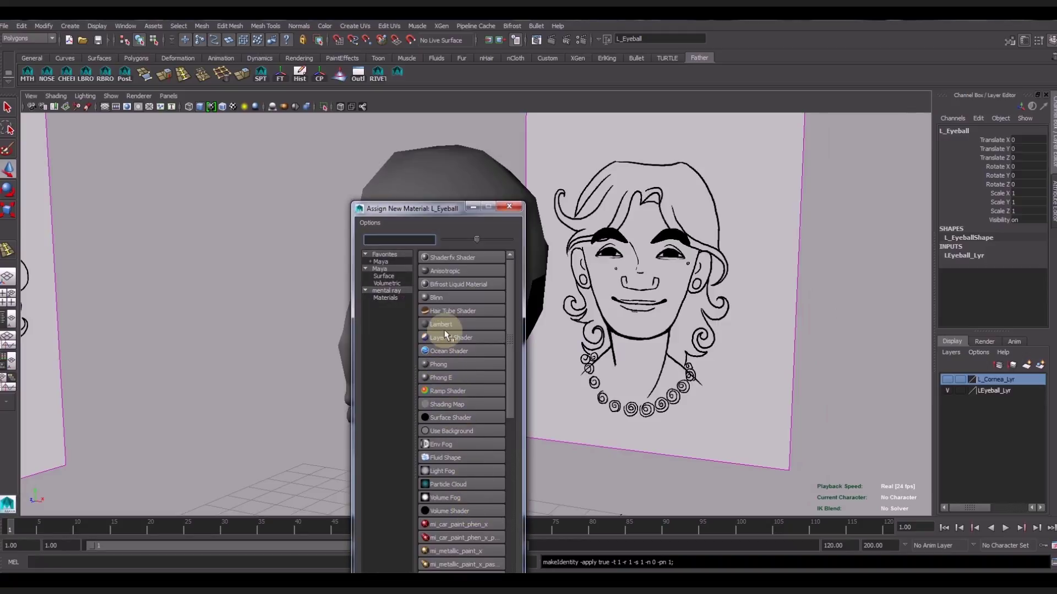
pyautogui.click(447, 322)
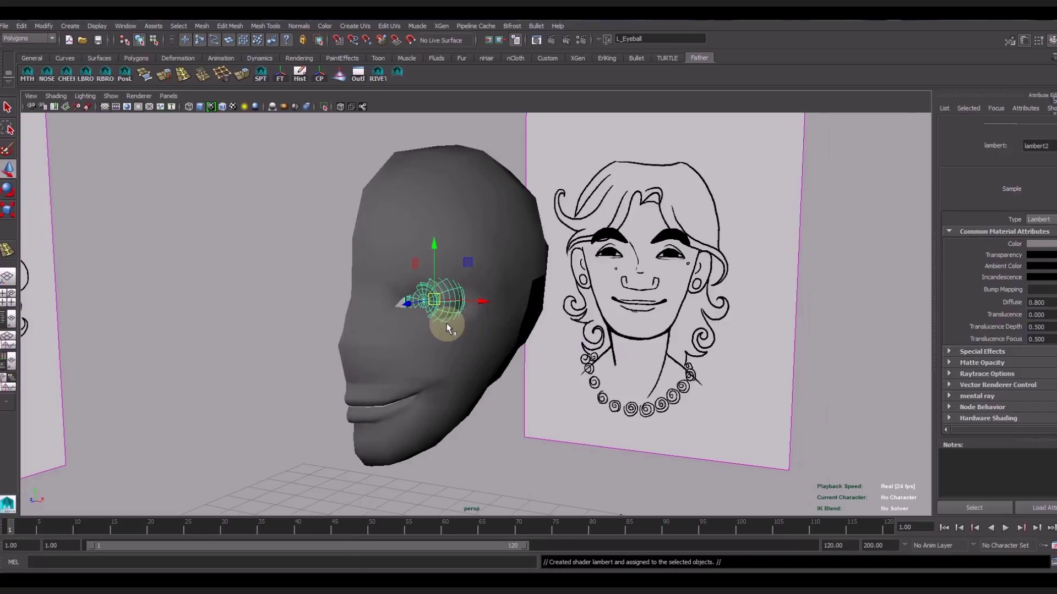
pyautogui.click(969, 132)
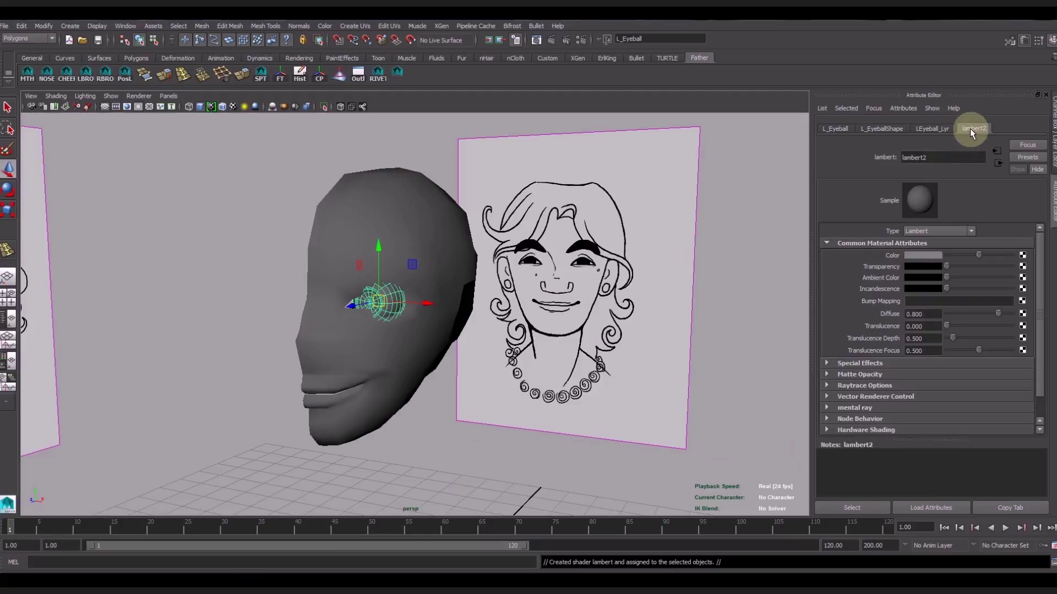
pyautogui.moveTo(978, 255); pyautogui.dragTo(1003, 254)
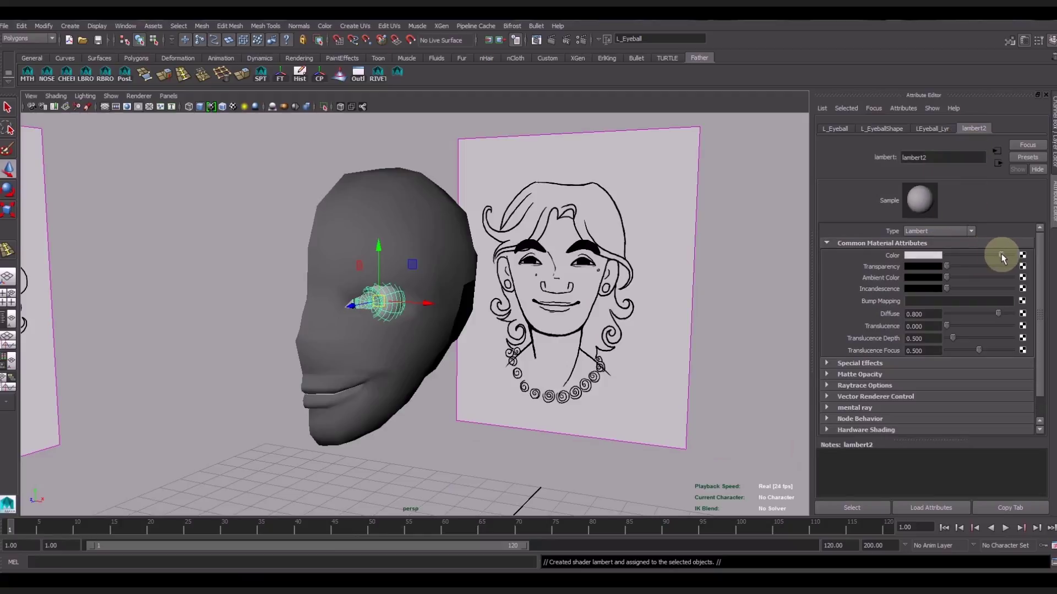
# Orbit and zoom around the head to check the white eyeball from the side
pyautogui.click(391, 186)
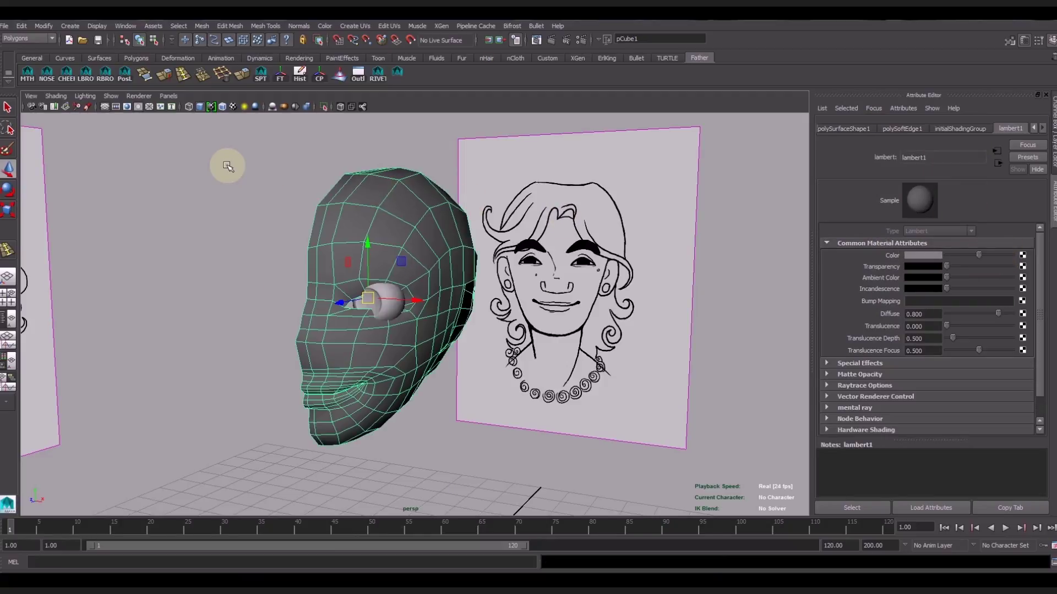
pyautogui.click(238, 207)
pyautogui.keyDown('alt'); pyautogui.moveTo(290, 260); pyautogui.dragTo(333, 257); pyautogui.keyUp('alt')
pyautogui.moveTo(333, 258)
pyautogui.keyDown('alt'); pyautogui.mouseDown(button='right')
pyautogui.moveTo(578, 379)
pyautogui.moveTo(680, 413)
pyautogui.mouseUp(button='right'); pyautogui.keyUp('alt')
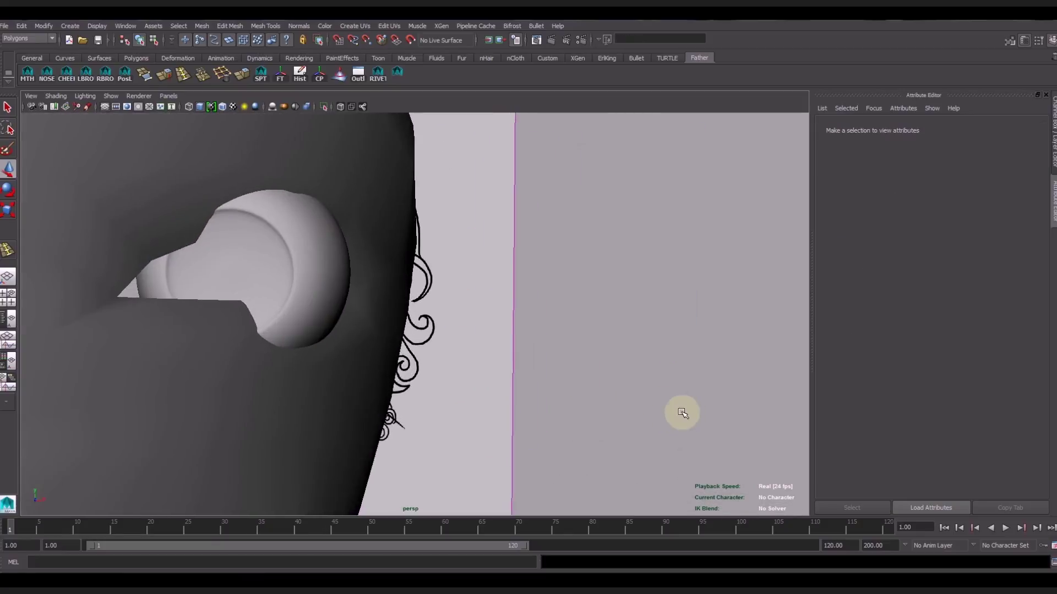
pyautogui.moveTo(578, 356)
pyautogui.keyDown('alt'); pyautogui.mouseDown(button='right')
pyautogui.moveTo(441, 337)
pyautogui.moveTo(272, 337)
pyautogui.mouseUp(button='right'); pyautogui.keyUp('alt')
pyautogui.moveTo(272, 336)
pyautogui.keyDown('alt'); pyautogui.mouseDown()
pyautogui.moveTo(314, 325)
pyautogui.moveTo(365, 333)
pyautogui.mouseUp(); pyautogui.keyUp('alt')
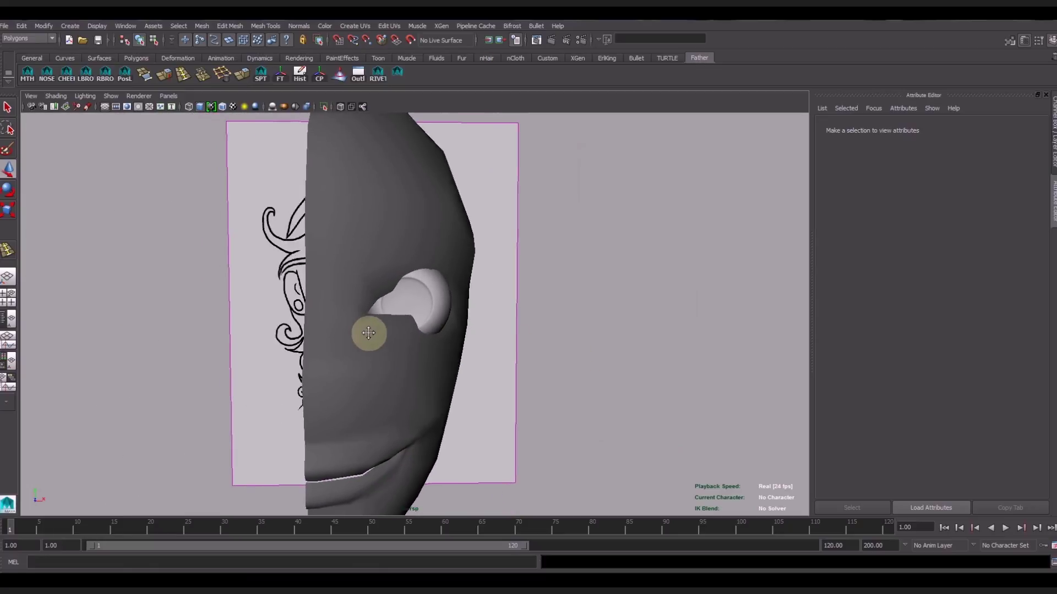